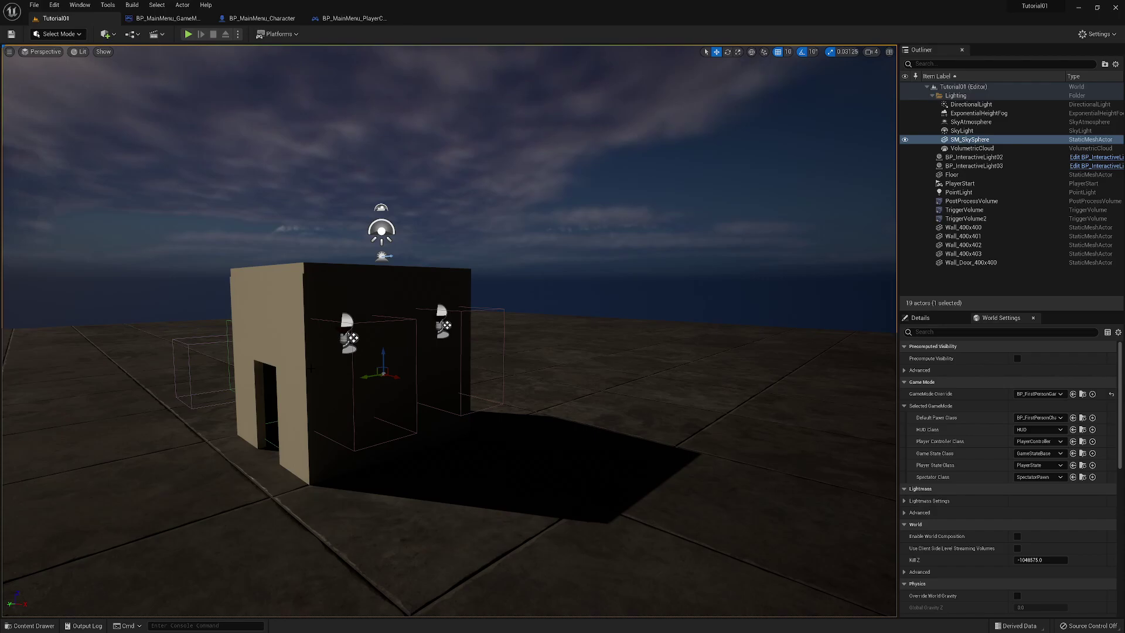
Step: Close the three open BP_MainMenu blueprint editors: game mode, character and player controller
right_click_drag(357, 234, 299, 242)
left_click(208, 19)
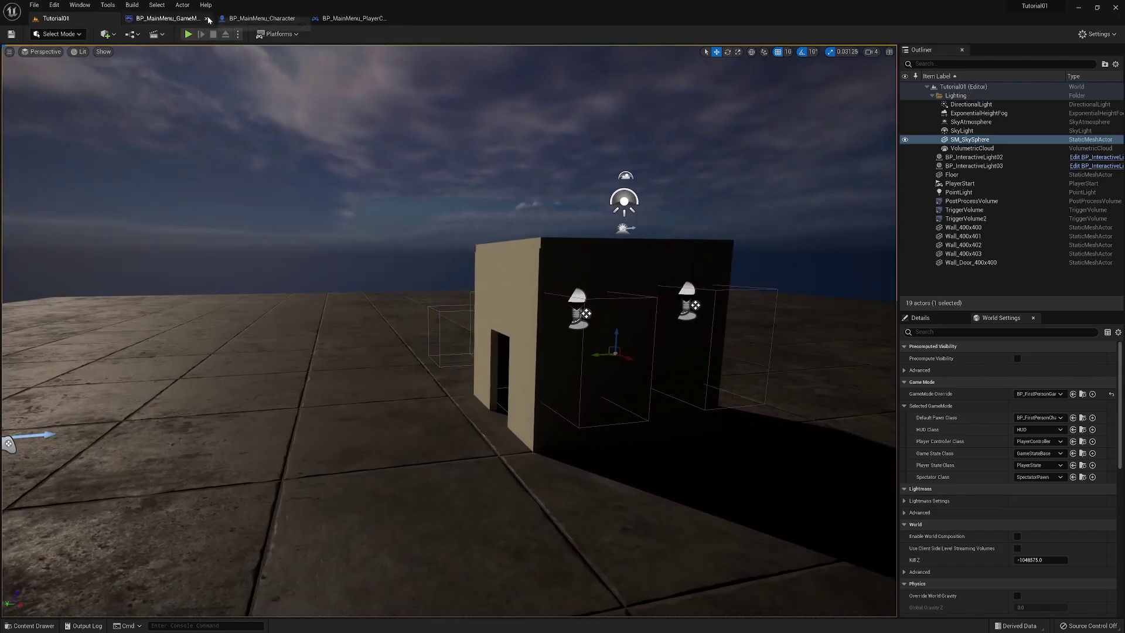
left_click(207, 19)
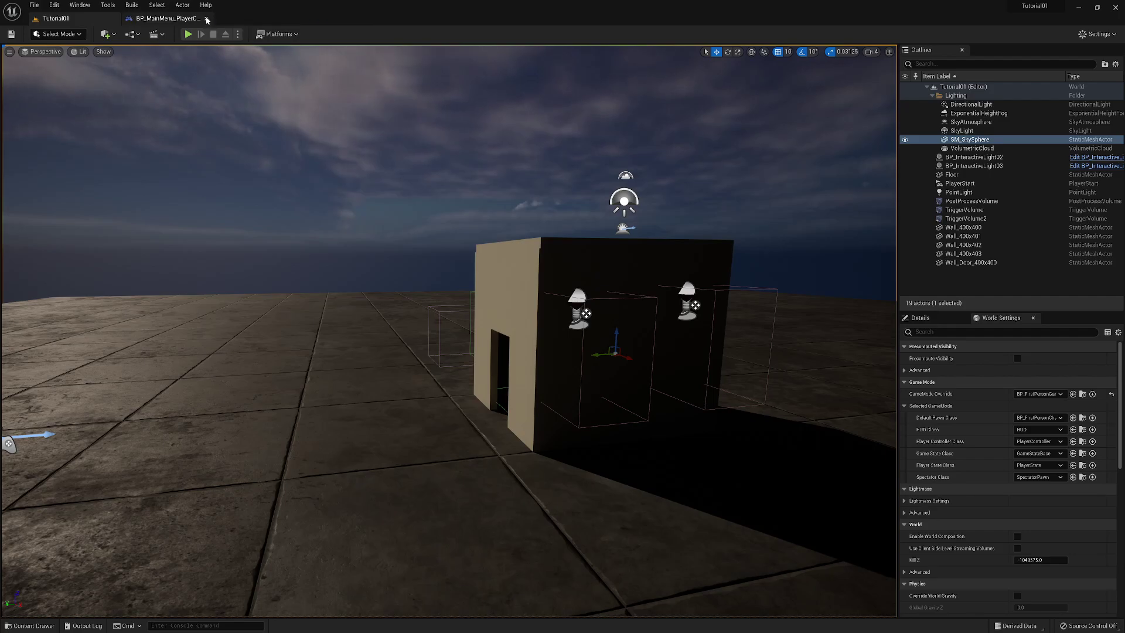
left_click(207, 19)
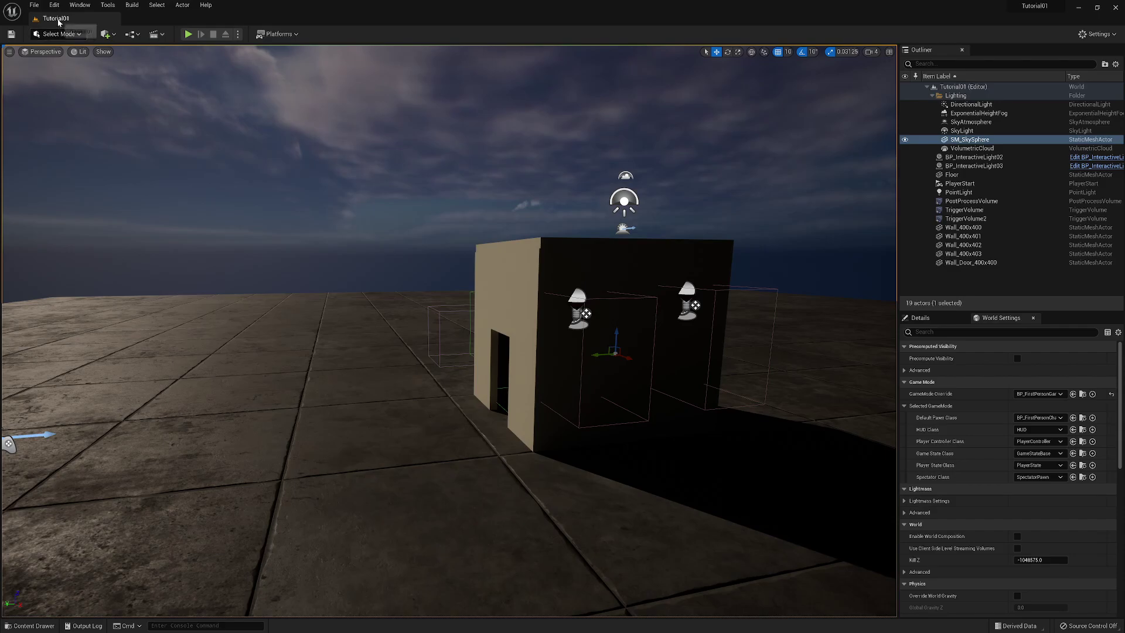
Step: Create a new level from the Empty Level template
left_click(35, 6)
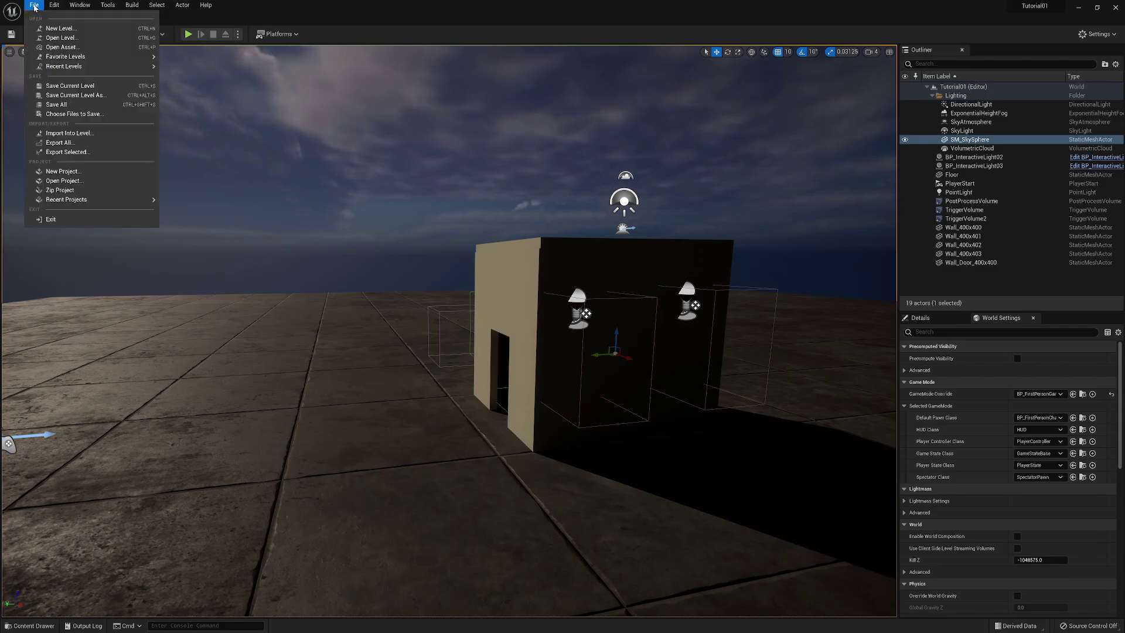
left_click(59, 29)
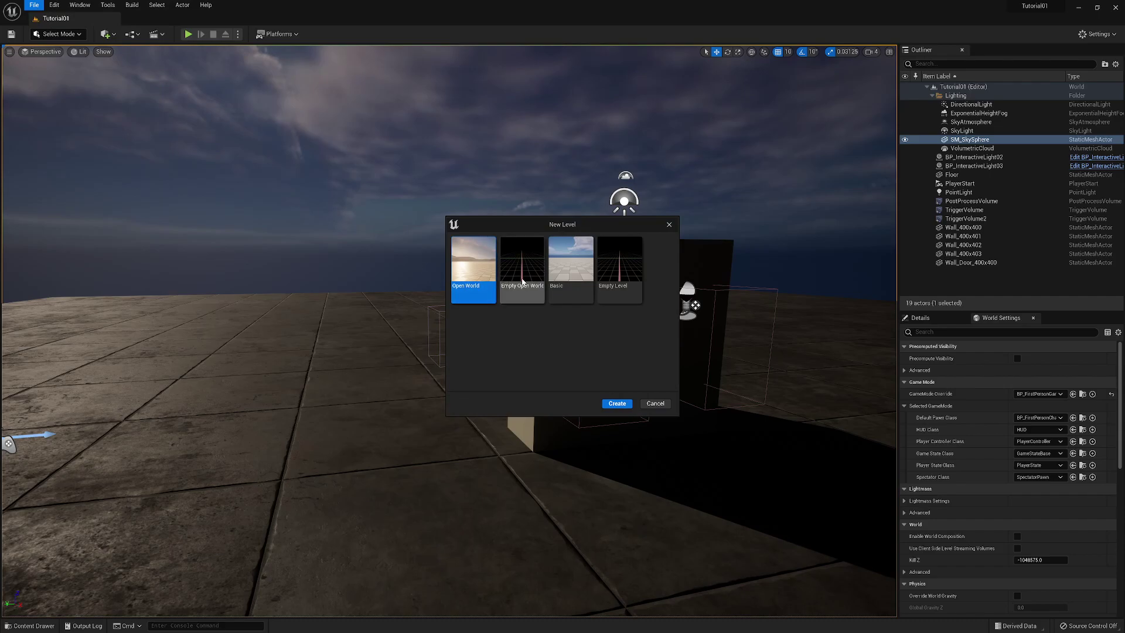
left_click(625, 255)
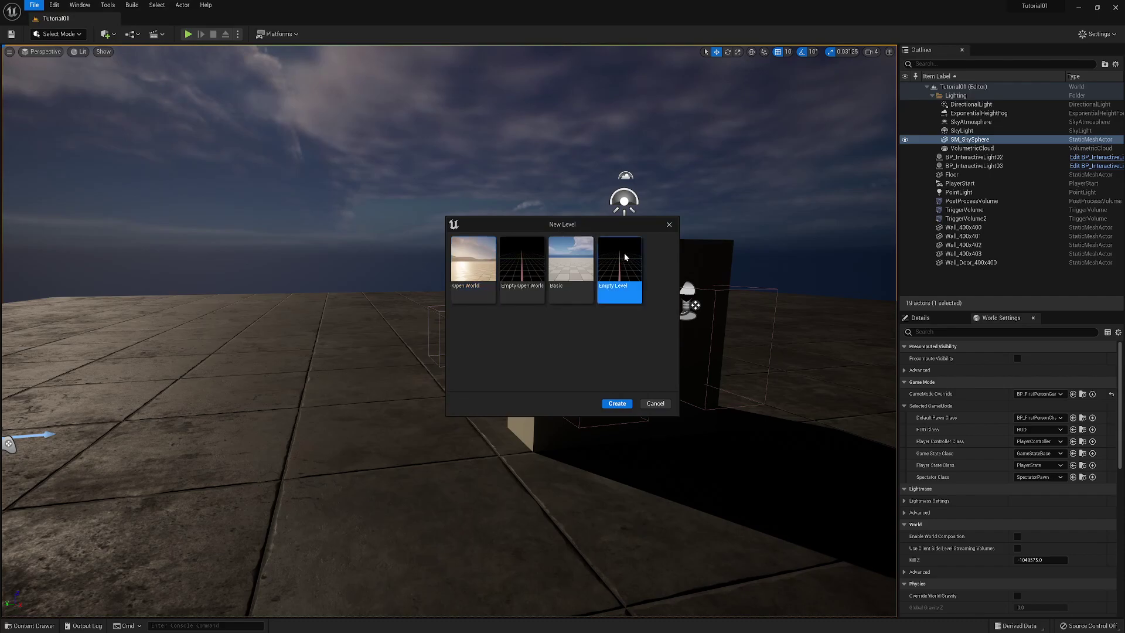
left_click(617, 404)
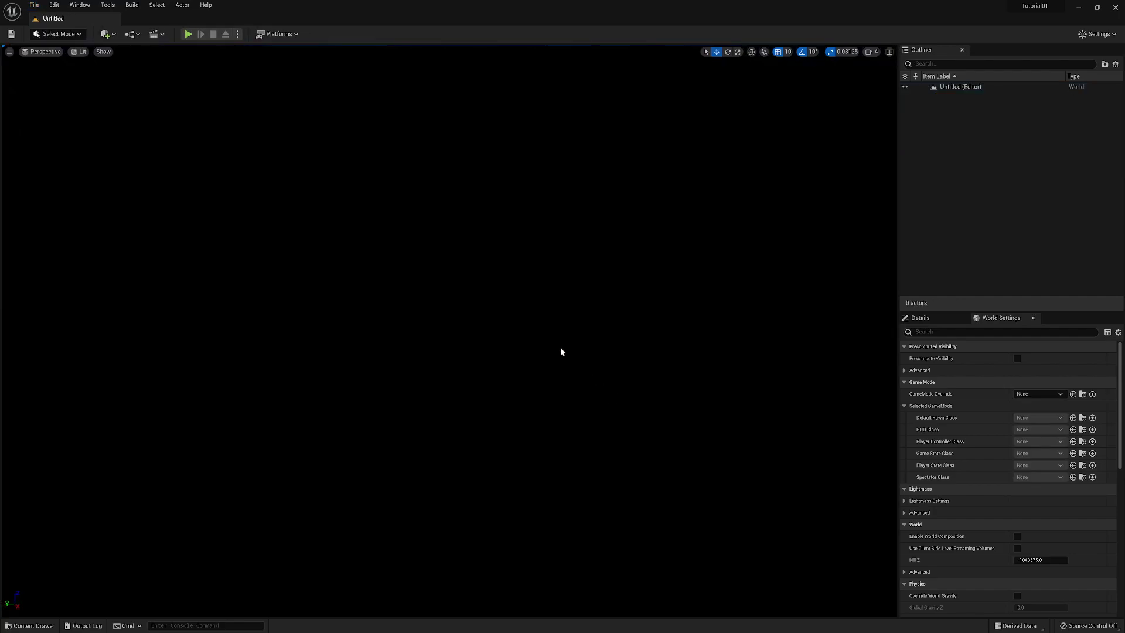
Step: Save the new level as MainMenu02 in the _MyContent/Maps folder
left_click(34, 5)
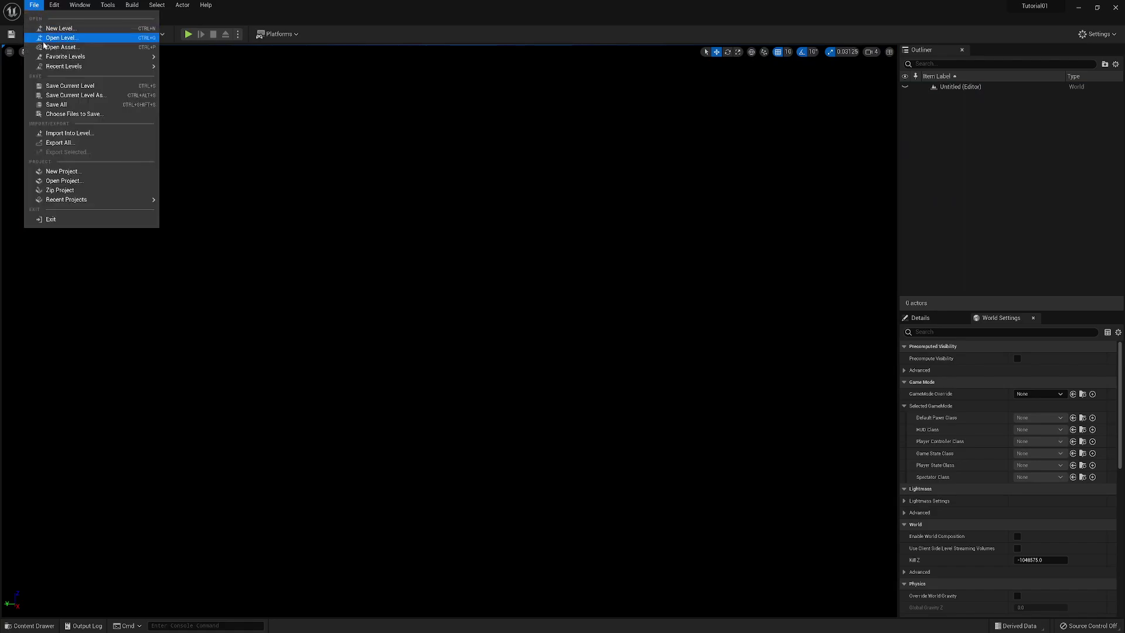
mouse_move(53, 75)
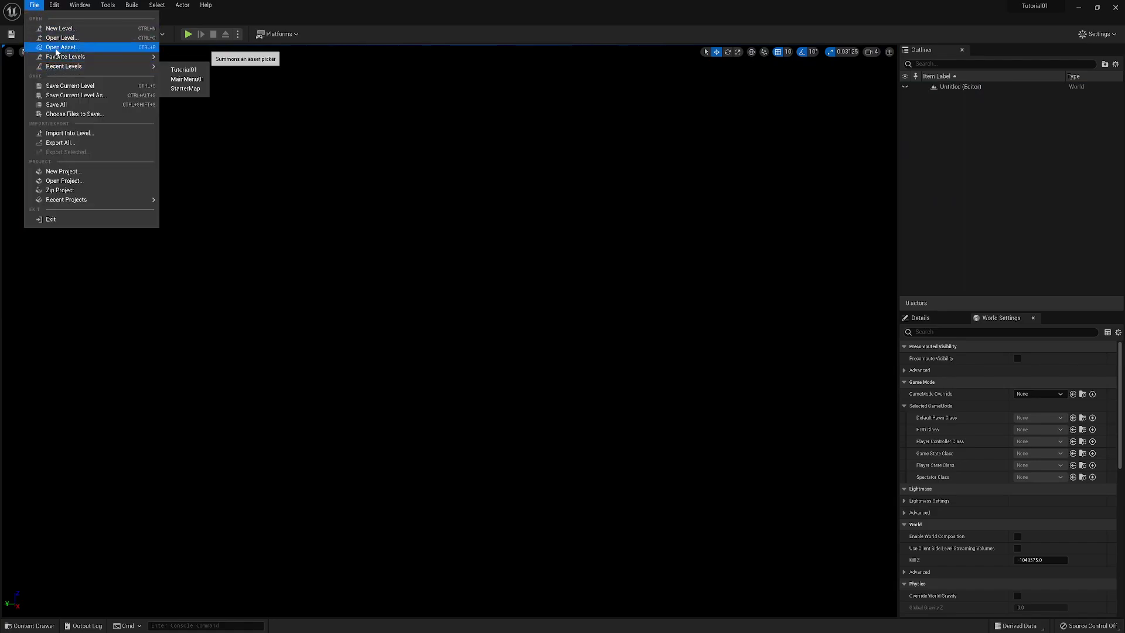
left_click(70, 88)
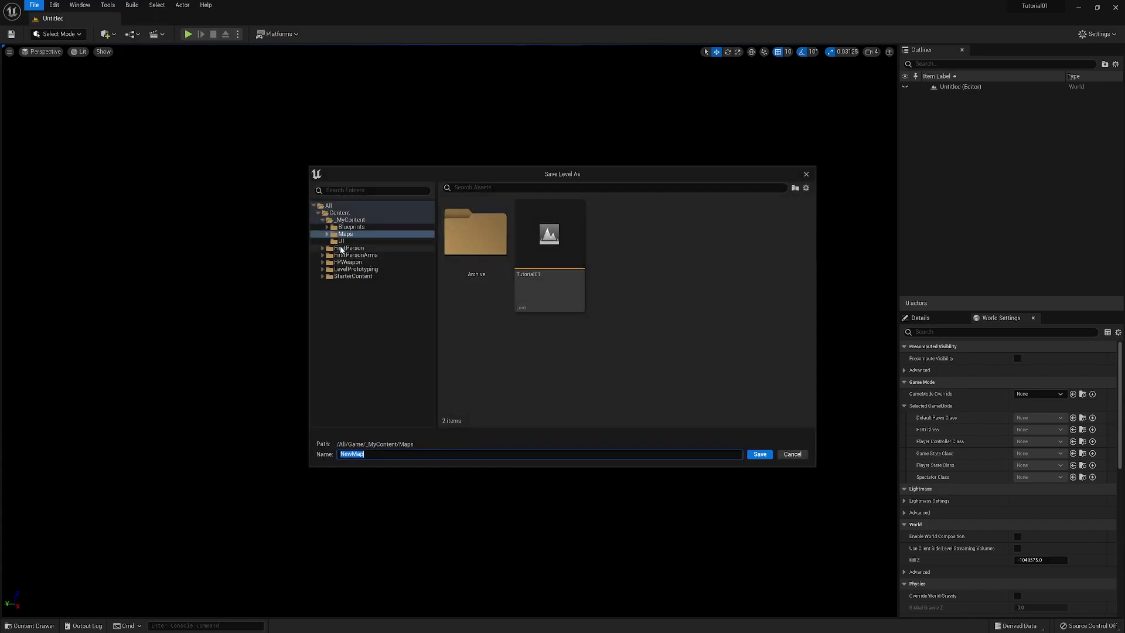
left_click(336, 236)
left_click(369, 454)
type("MainMenu02")
key("Return")
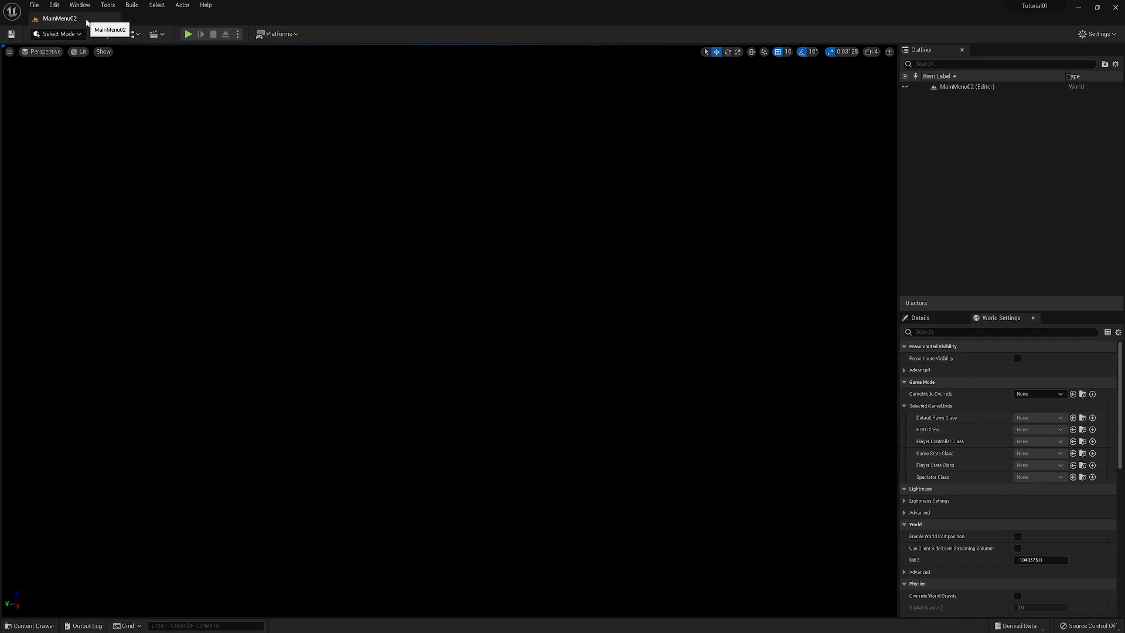
Step: Play-test the empty MainMenu02 level and stop the session
left_click(188, 34)
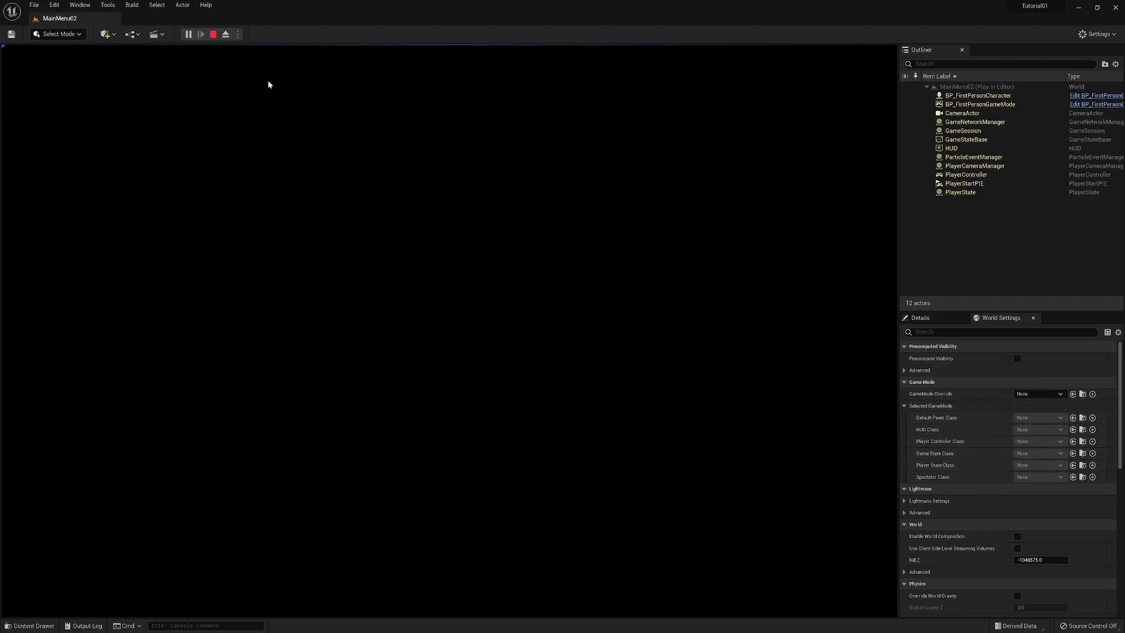
left_click(213, 34)
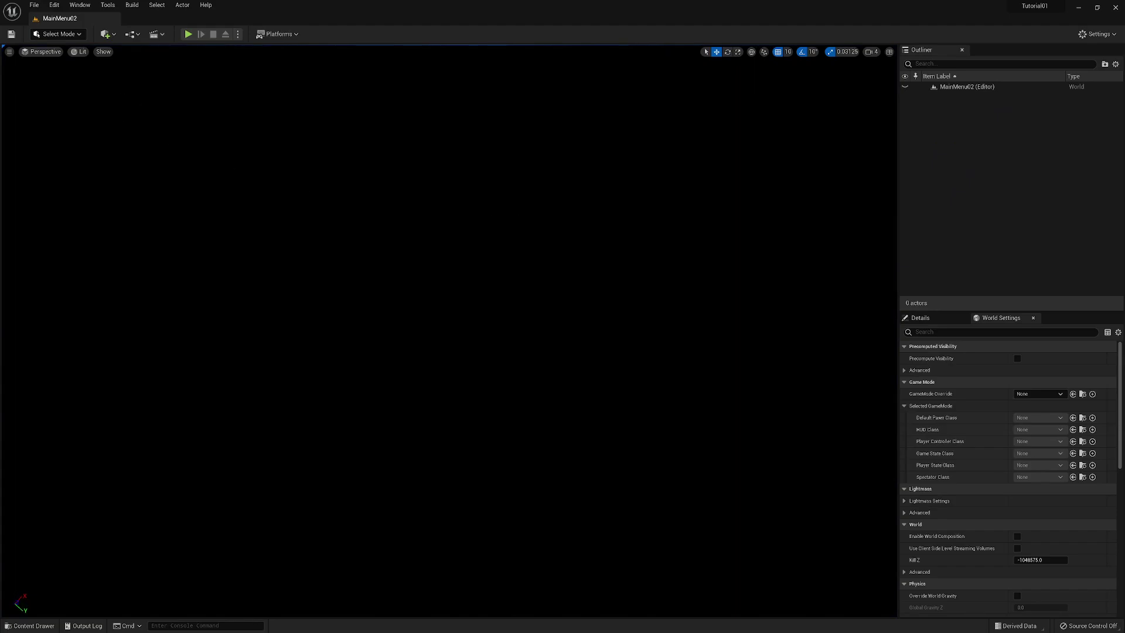
right_click_drag(450, 331, 380, 331)
Step: Create a User Widget blueprint named UI_MainMenu02 in the _MyContent/UI folder
left_click(38, 627)
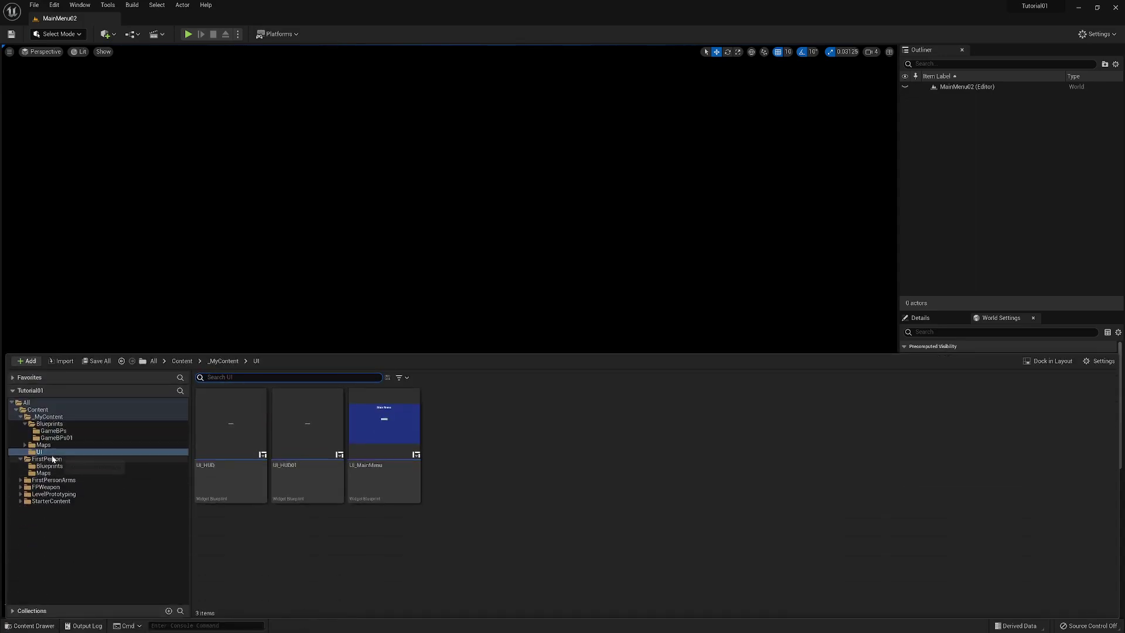
right_click(477, 415)
mouse_move(490, 409)
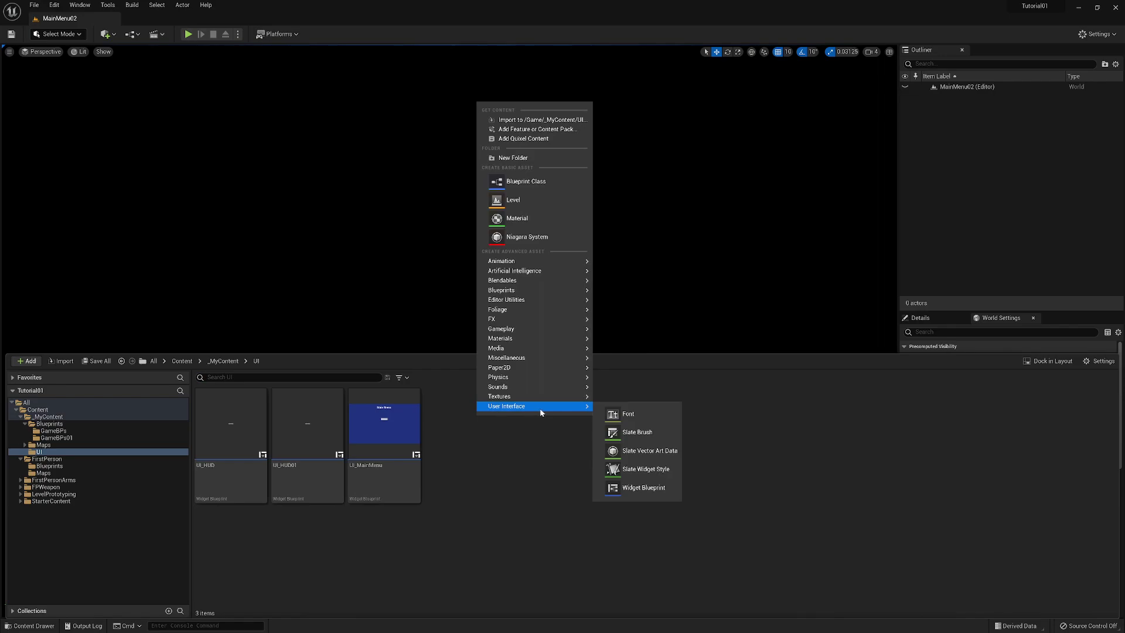
left_click(648, 489)
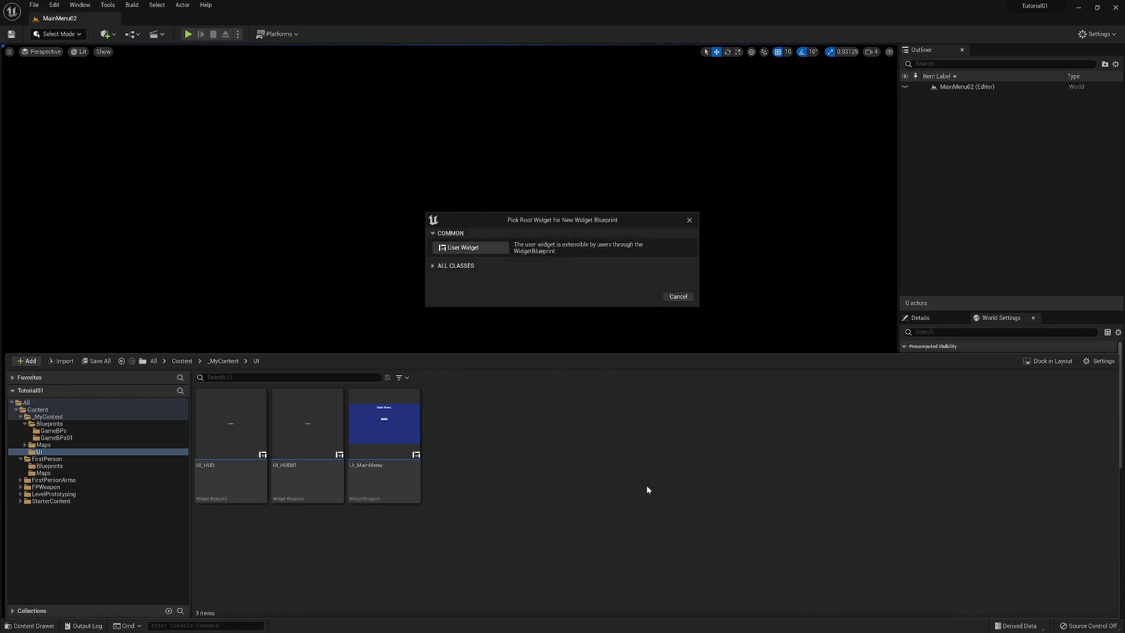
left_click(462, 248)
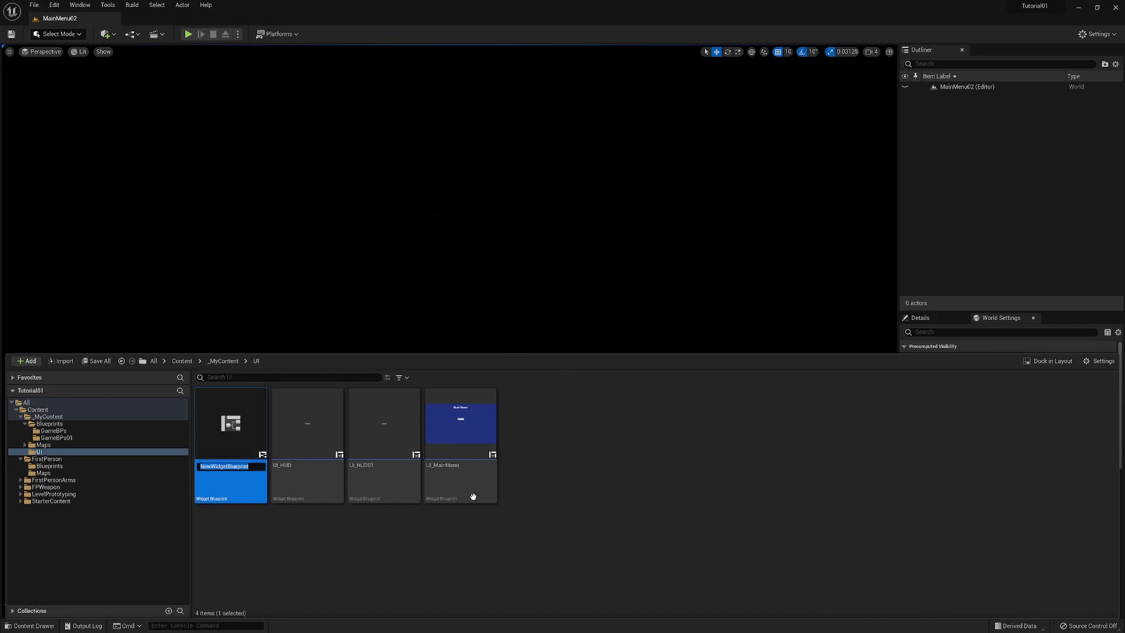
type("UI_MainMenu02")
key("Return")
left_click(532, 492)
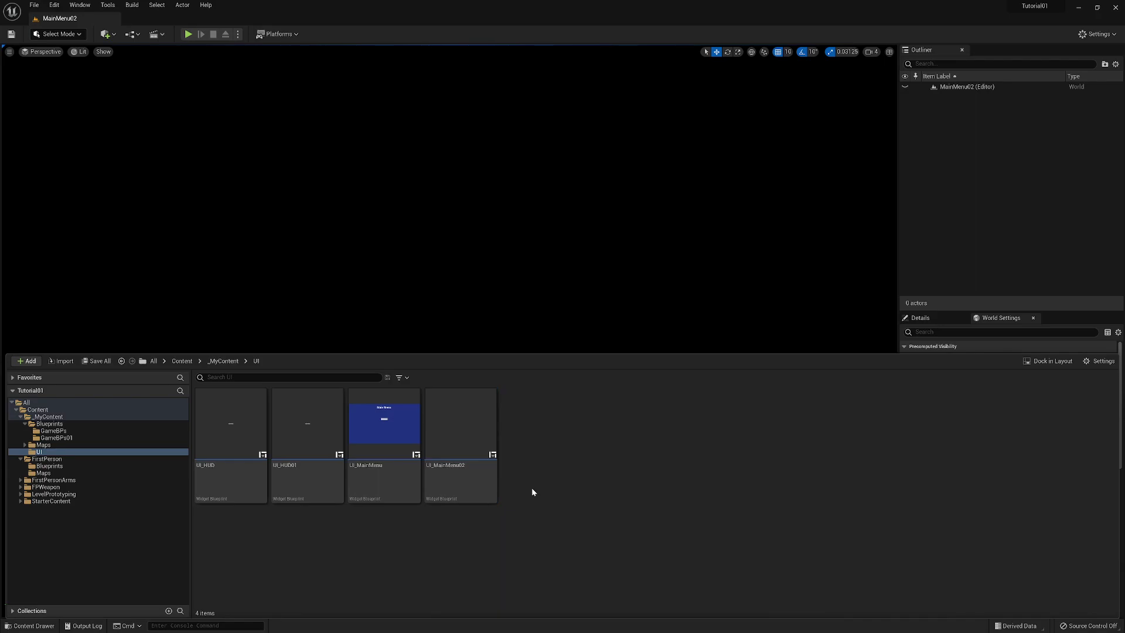
Step: Open the UI_MainMenu02 widget blueprint and add a Canvas Panel as its root widget
left_click(457, 415)
double_click(456, 418)
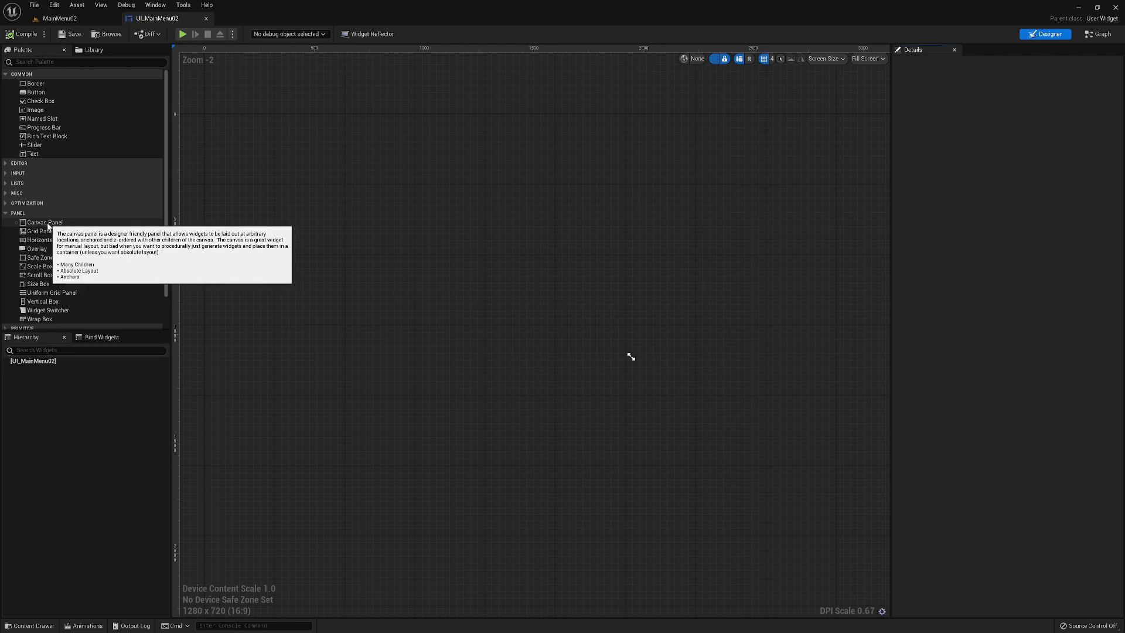
left_click_drag(34, 223, 33, 363)
left_click(47, 369)
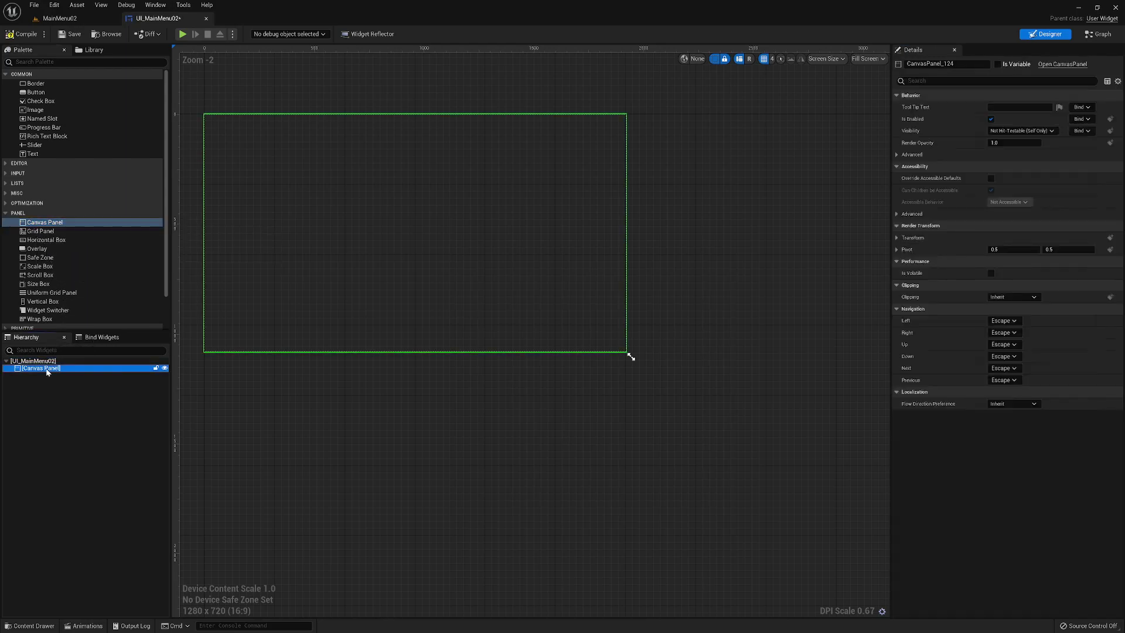
Step: Add a Vertical Box as a child of the Canvas Panel and select it
right_click_drag(394, 429, 482, 510)
scroll(480, 488, "up", 1)
scroll(486, 485, "up", 1)
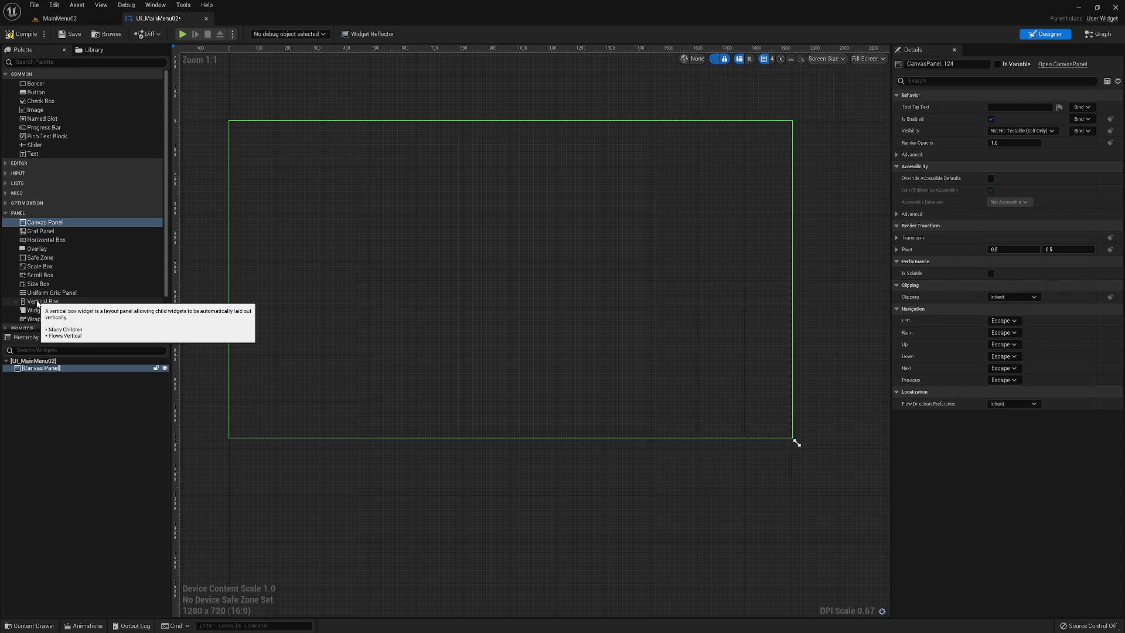
left_click_drag(37, 303, 44, 371)
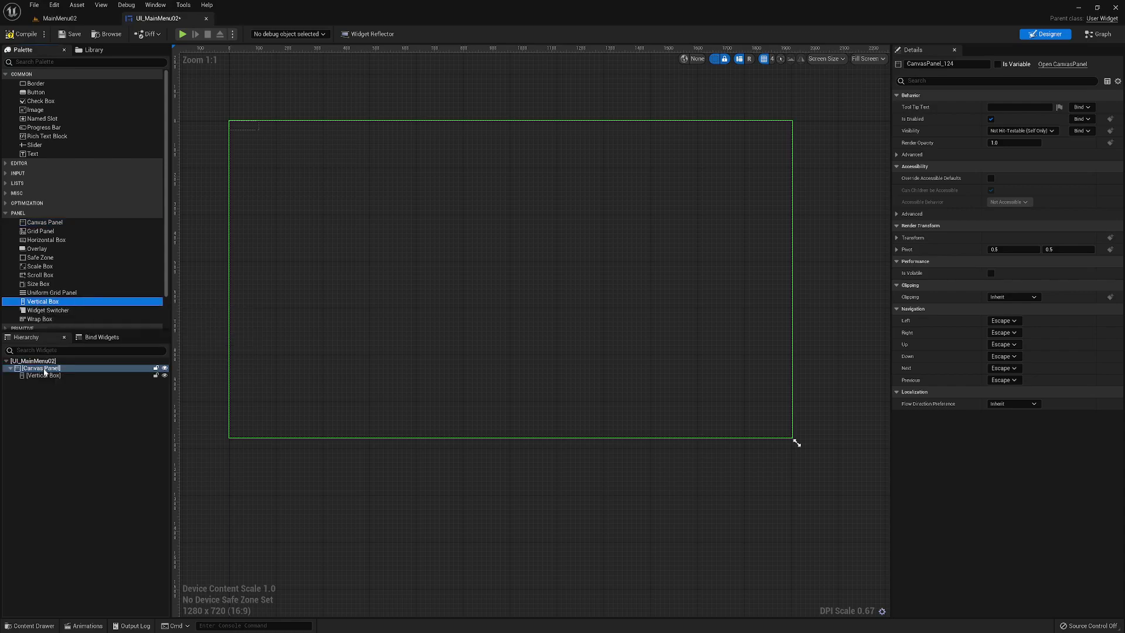
left_click(50, 376)
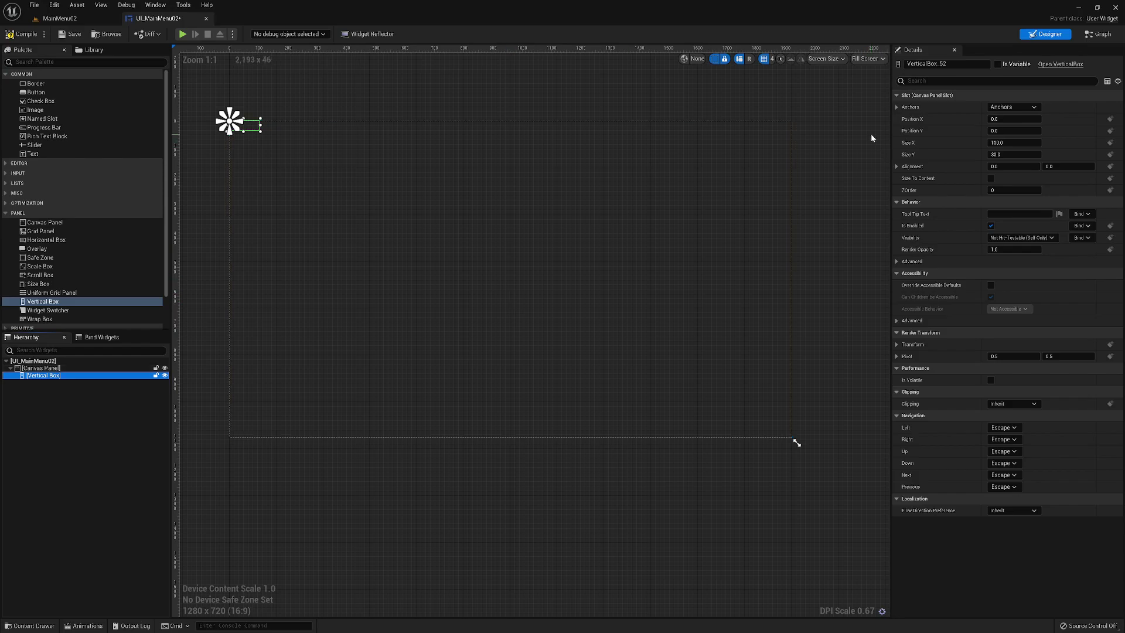
Step: Anchor the Vertical Box to the centre of the canvas and reset its X and Y positions to 0
left_click(1026, 107)
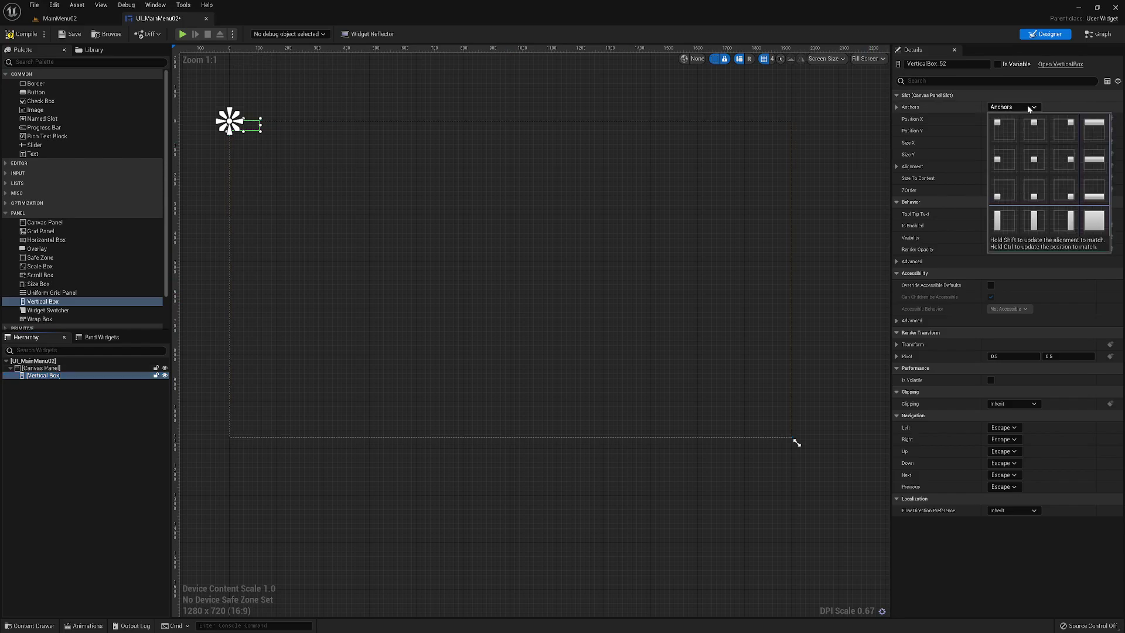
left_click(1043, 156)
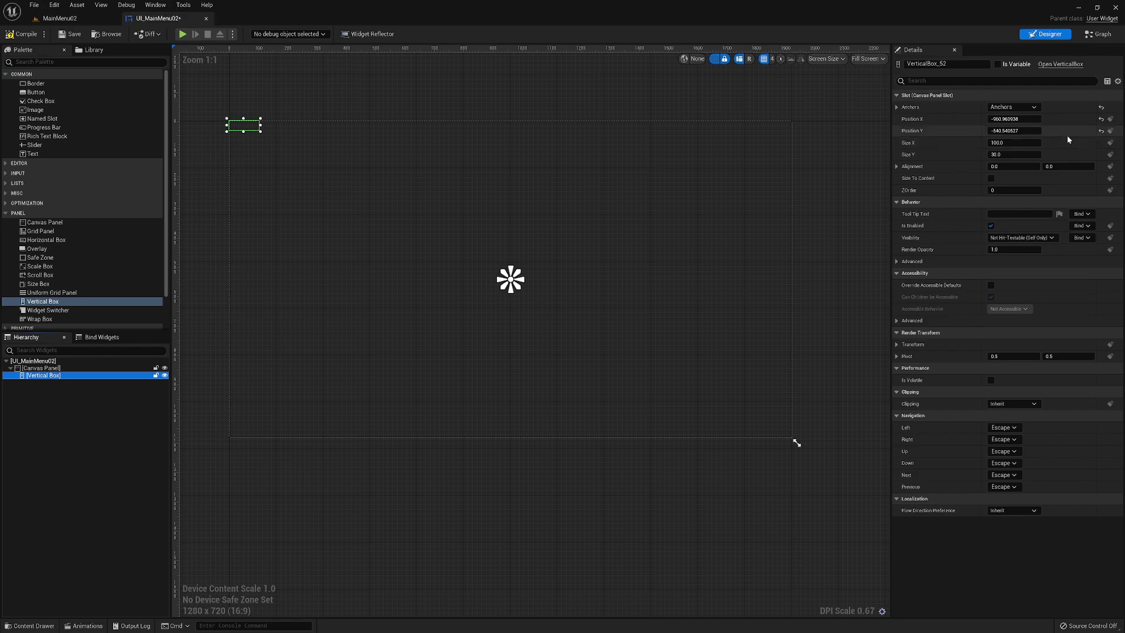
left_click(1102, 119)
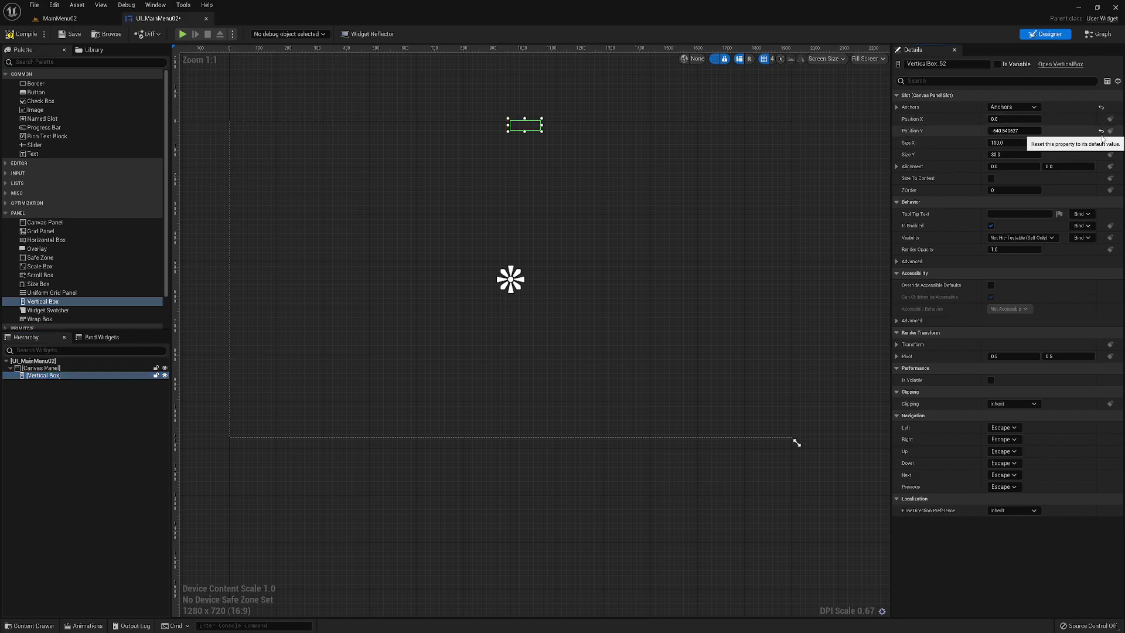
left_click(1101, 131)
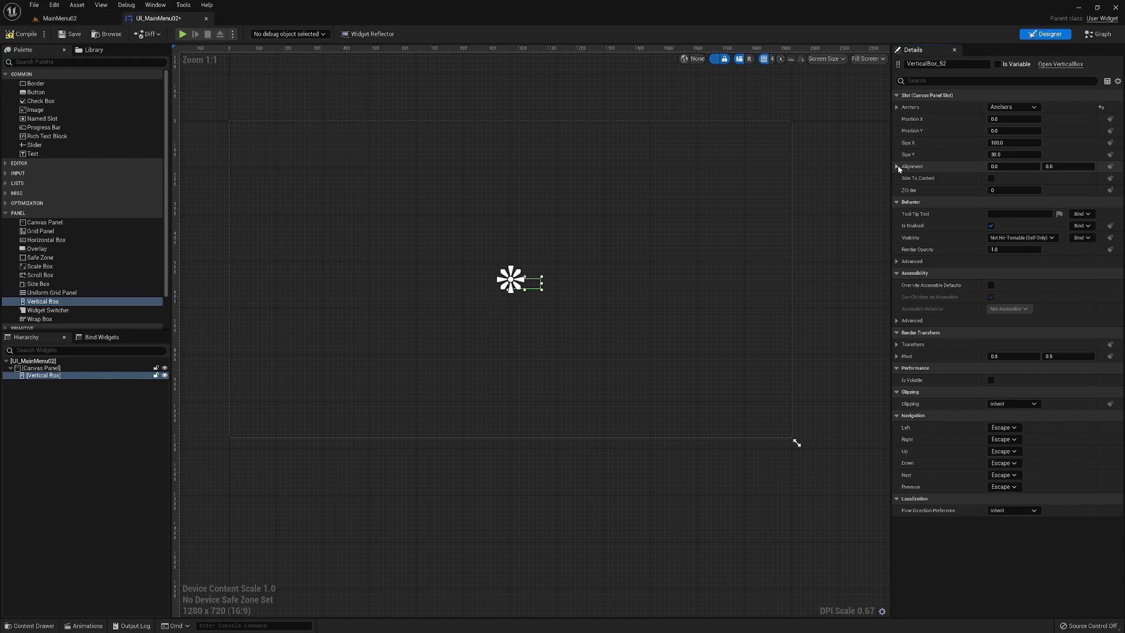
Step: Try an alignment of 1.0 in both X and Y on the Vertical Box, followed by 0 in X
mouse_move(922, 169)
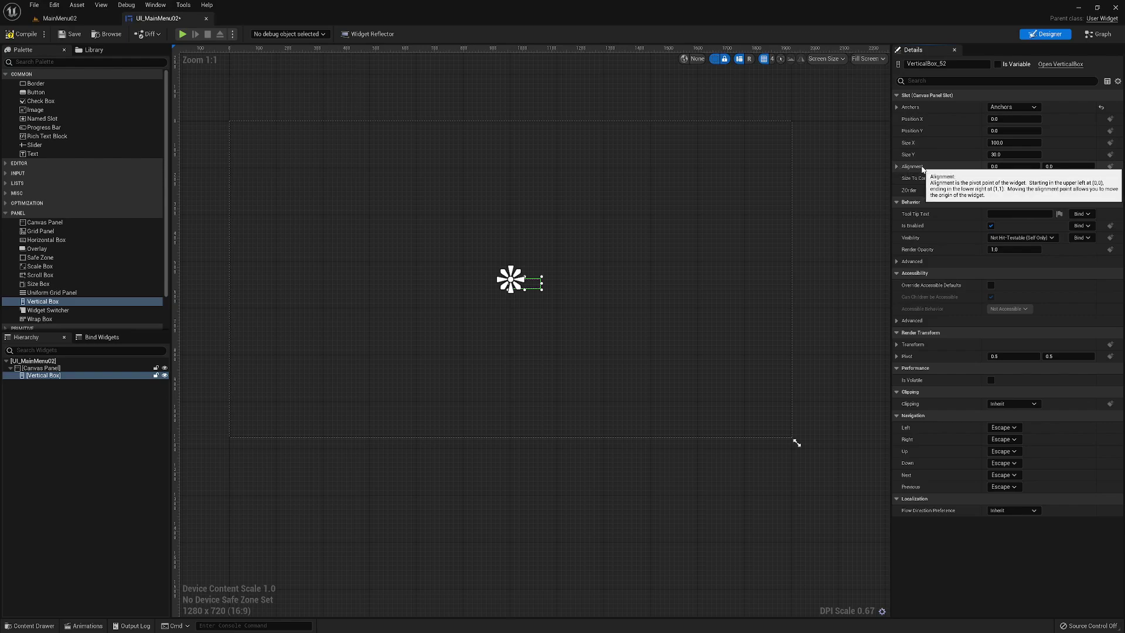
left_click(1023, 167)
type("1")
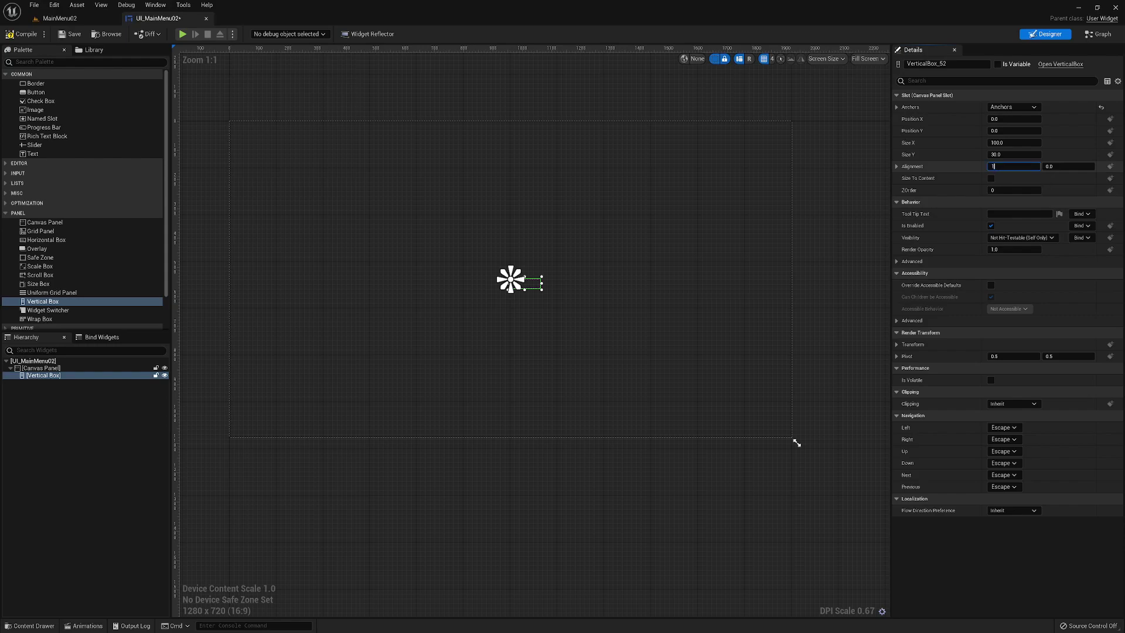
key("Tab")
type("1")
key("Return")
left_click(1025, 167)
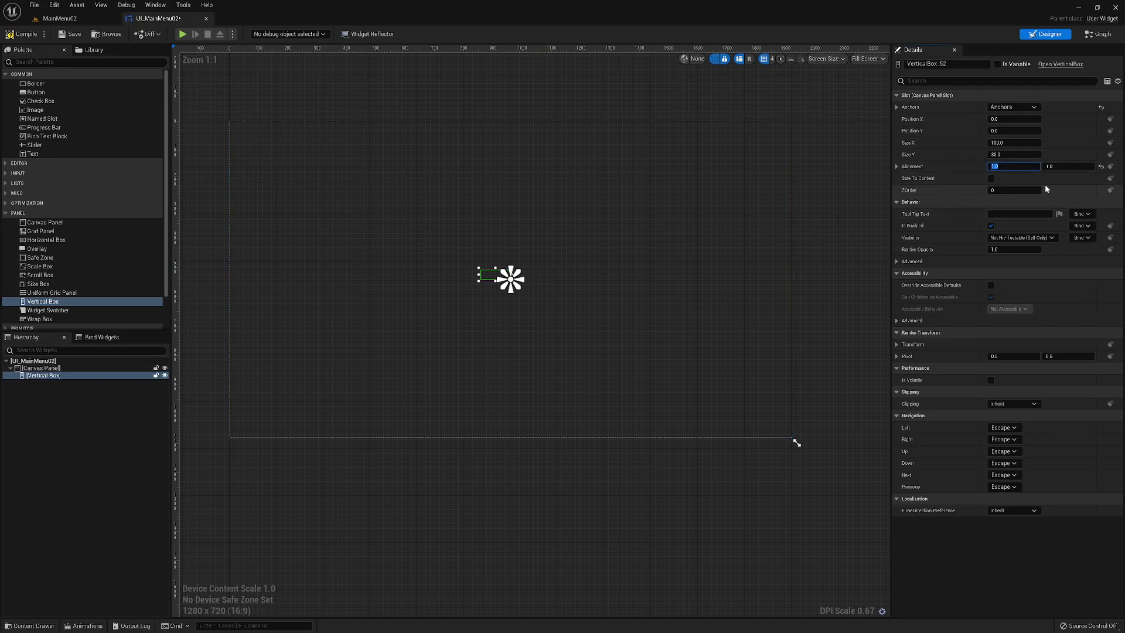
type("0")
key("Tab")
key("Tab")
Step: Set the Vertical Box's alignment to 0.5 in both X and Y
left_click(1009, 167)
type("0.5")
key("Tab")
type(".5")
key("Tab")
Step: Set the Vertical Box's size to 300 in X and 300 in Y
scroll(601, 334, "up", 5)
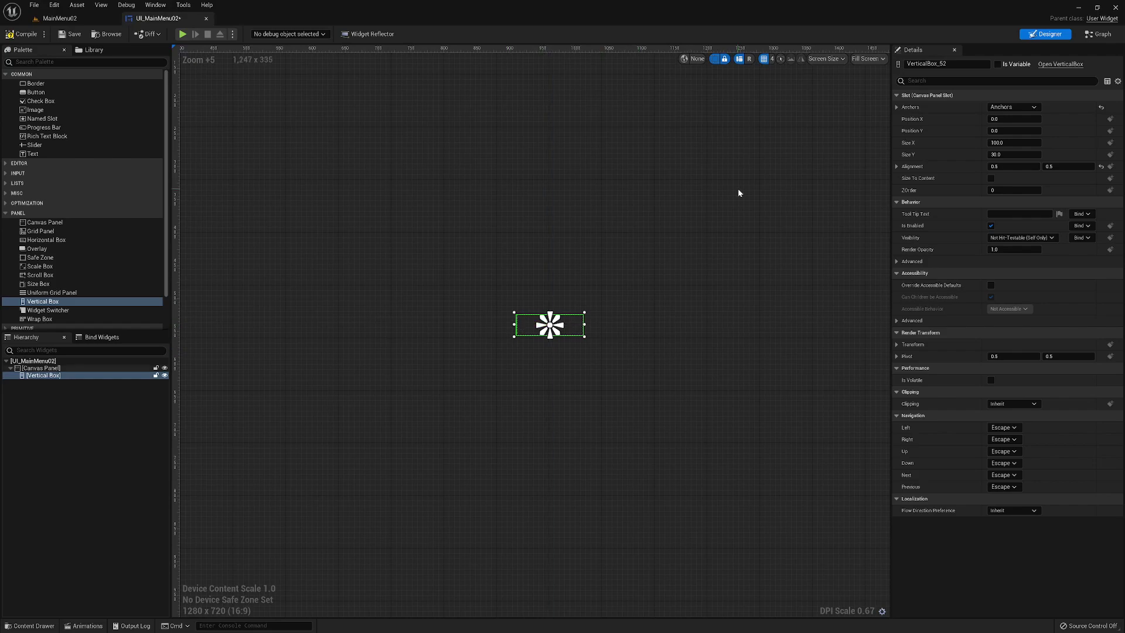
left_click(1017, 142)
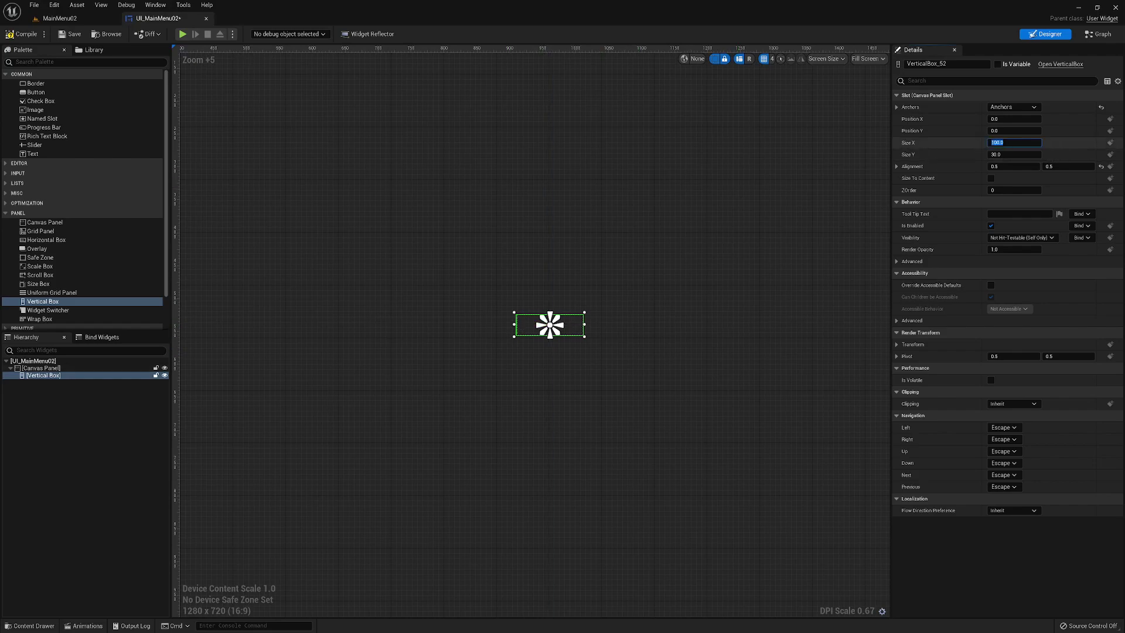
type("300")
key("Tab")
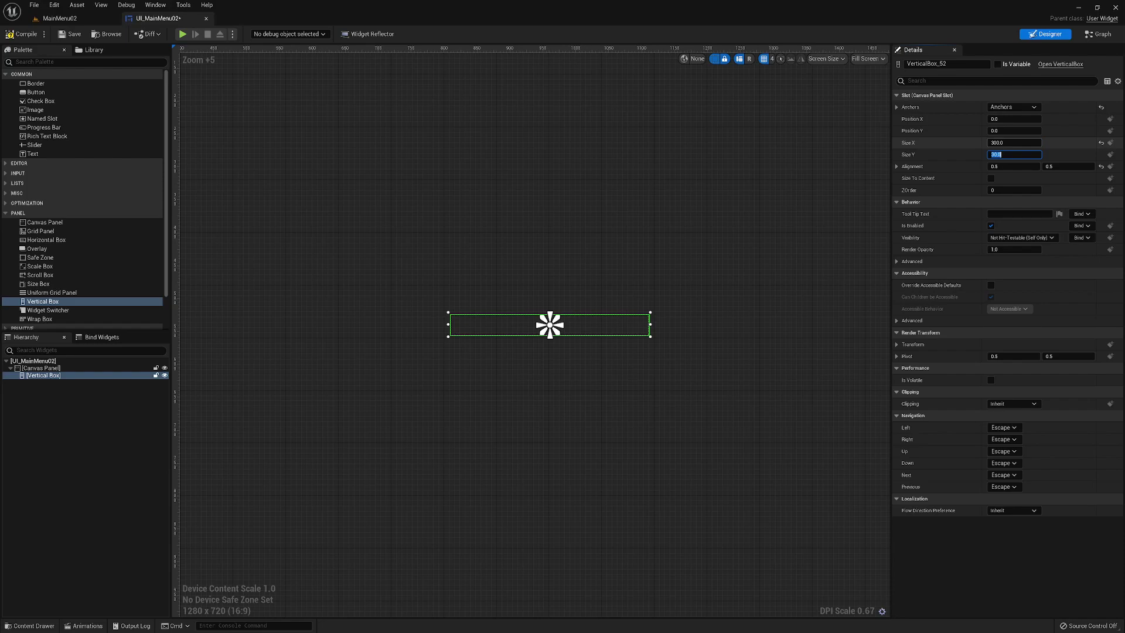
type("300")
key("Tab")
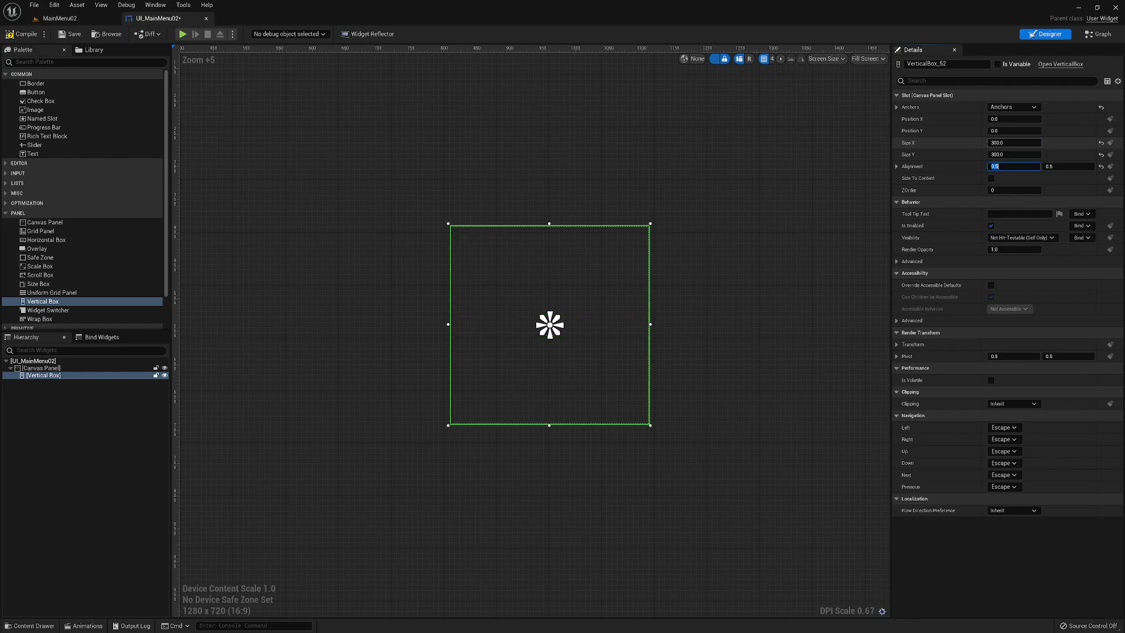
scroll(744, 297, "down", 5)
right_click_drag(790, 294, 668, 279)
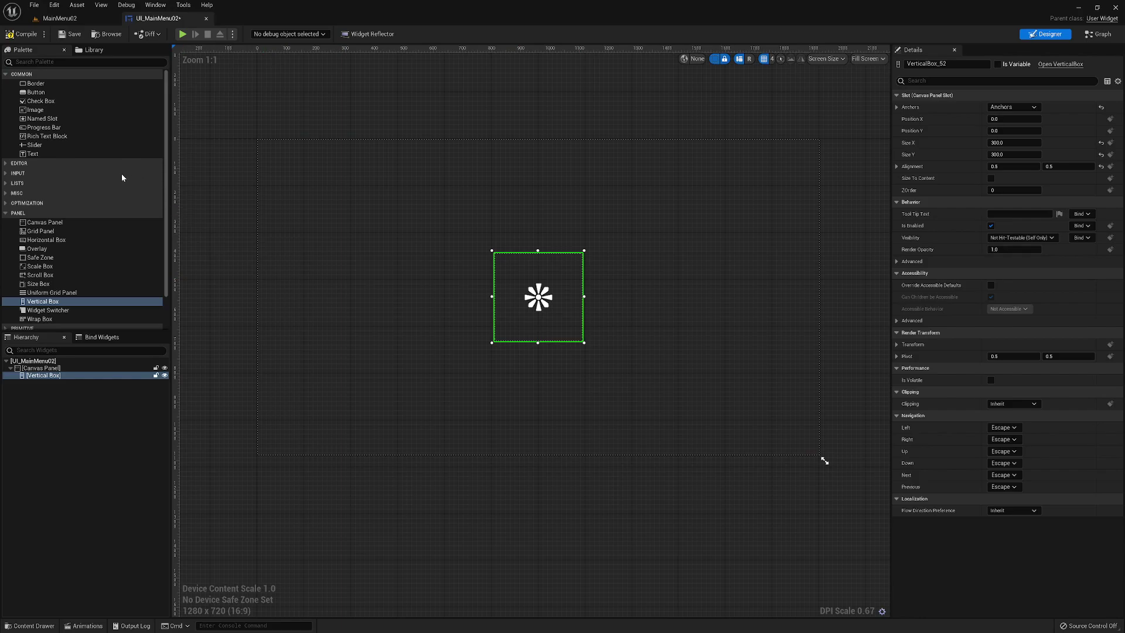
Step: Add a Button inside the Vertical Box and name it NewGame
left_click(35, 94)
left_click_drag(35, 94, 47, 380)
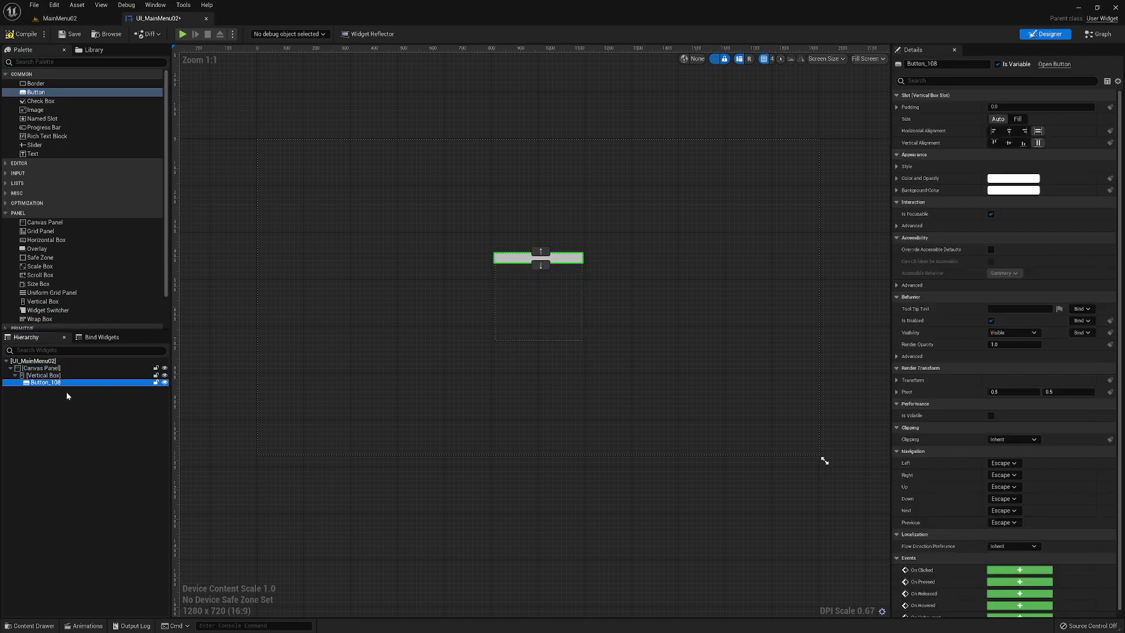
left_click(936, 64)
left_click_drag(935, 64, 904, 65)
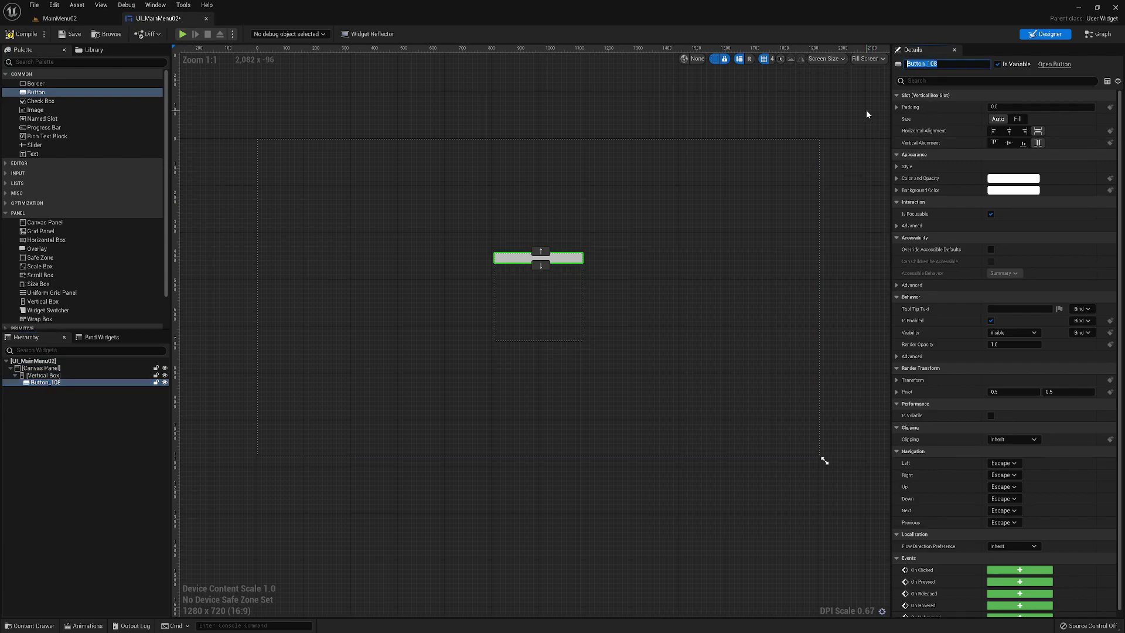
type("NewGame")
key("Return")
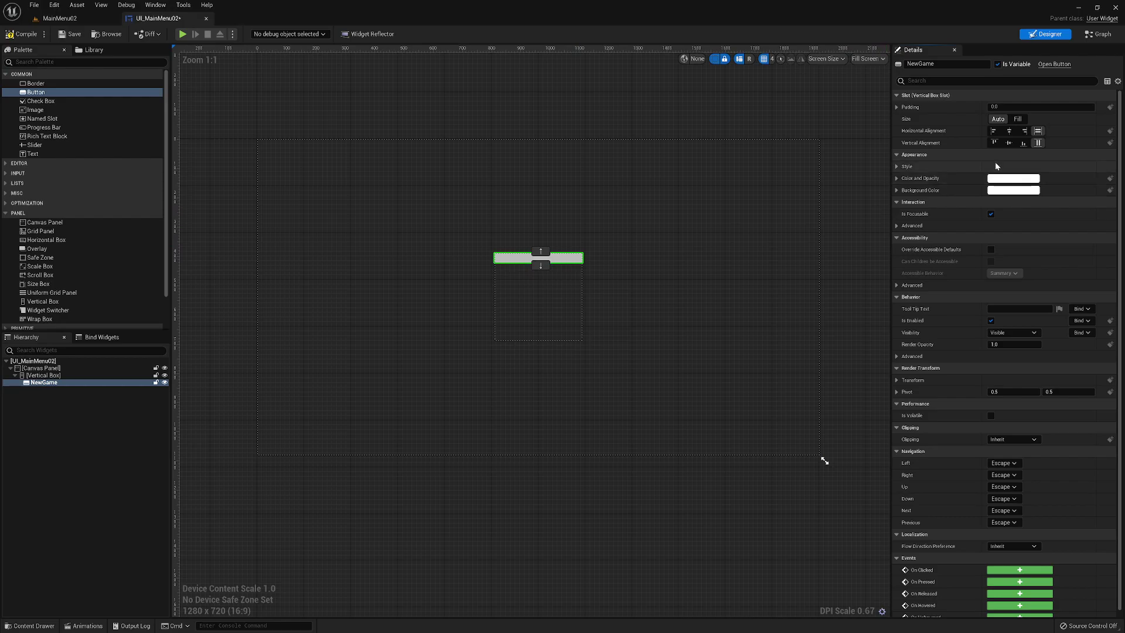
Step: Centre the NewGame button horizontally in its slot, and try the Fill size before returning it to Auto
left_click(1009, 131)
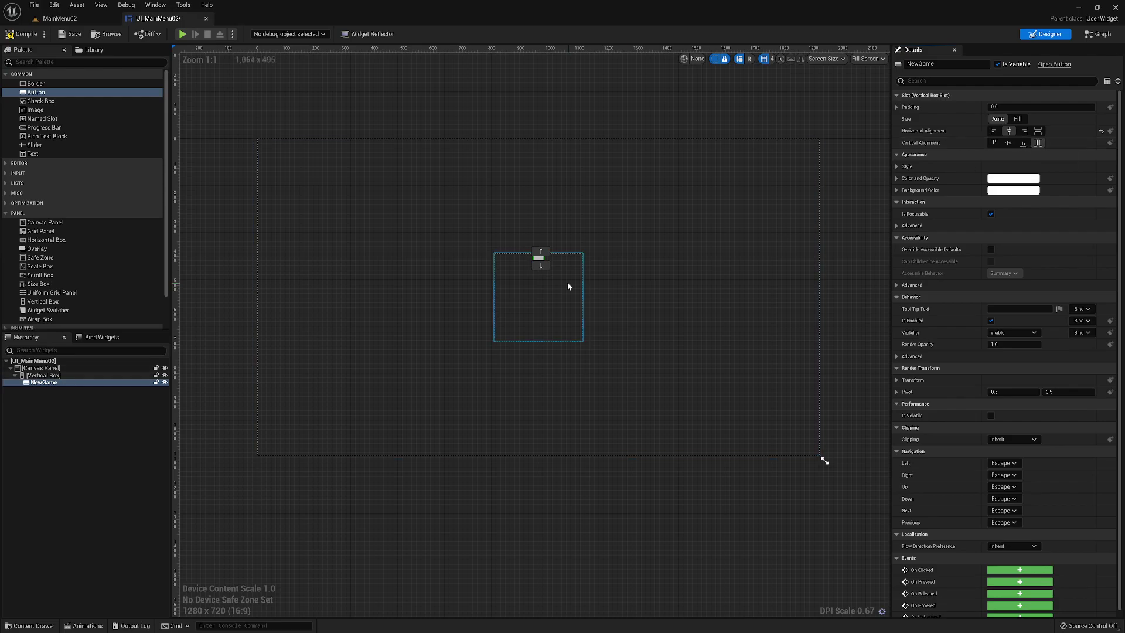
scroll(573, 287, "up", 5)
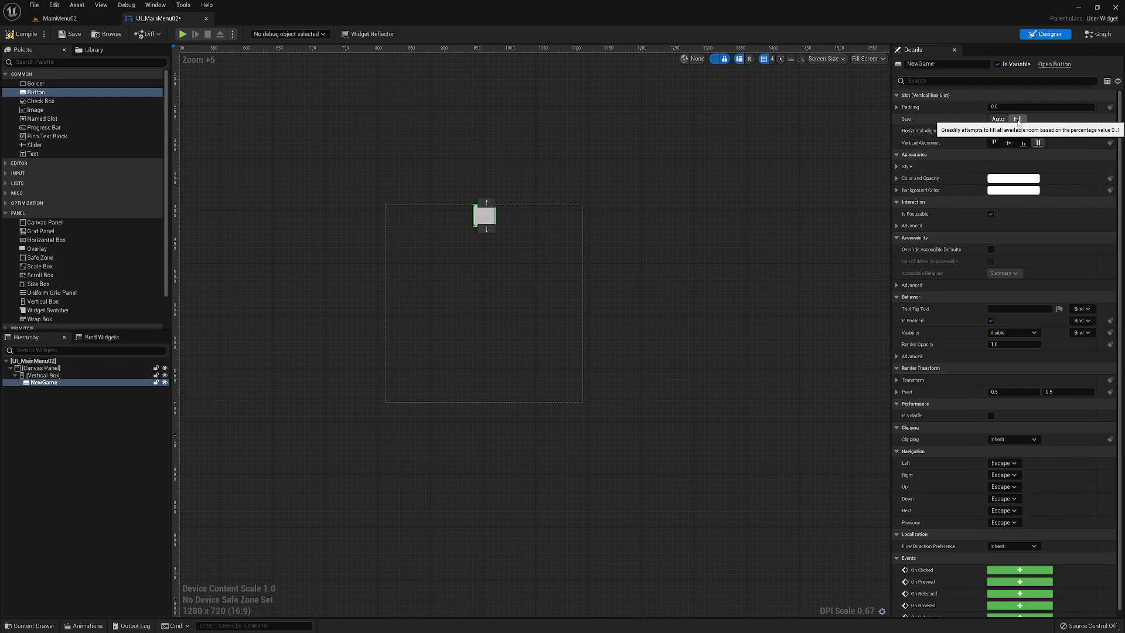
left_click(1019, 120)
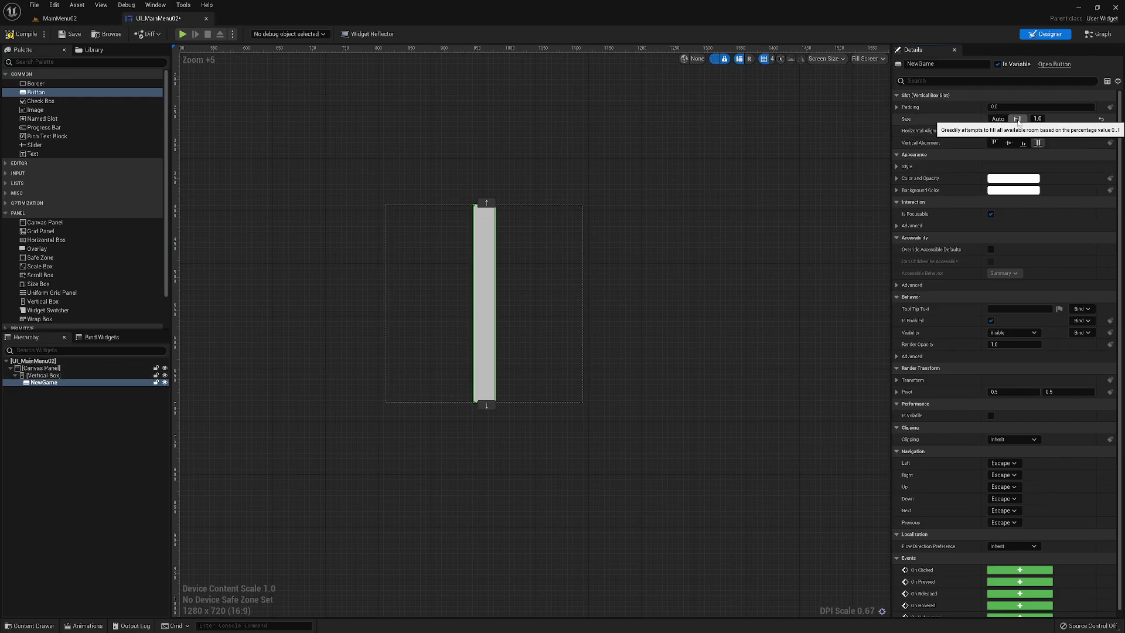
left_click(998, 119)
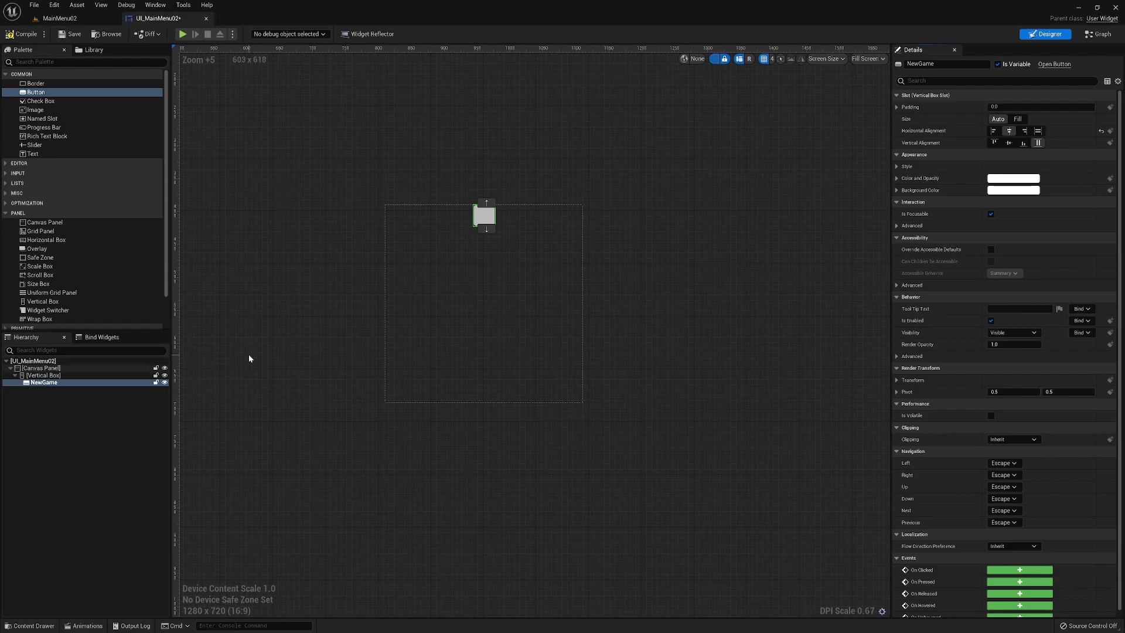
Step: Rename the NewGame button to btnNewGame
left_click(63, 386)
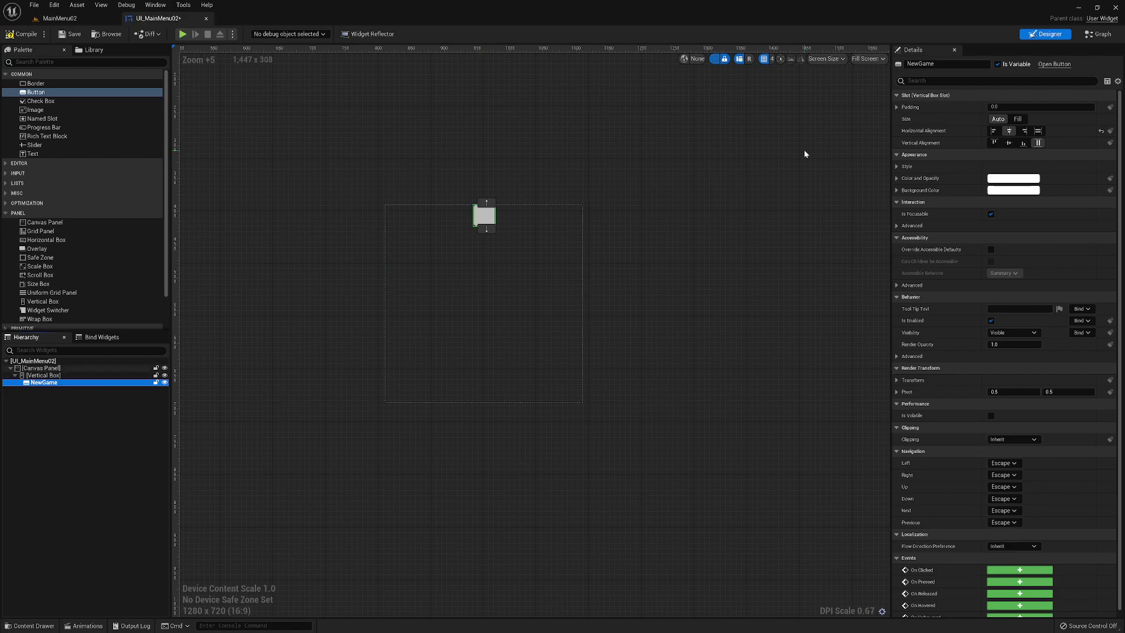
left_click(947, 63)
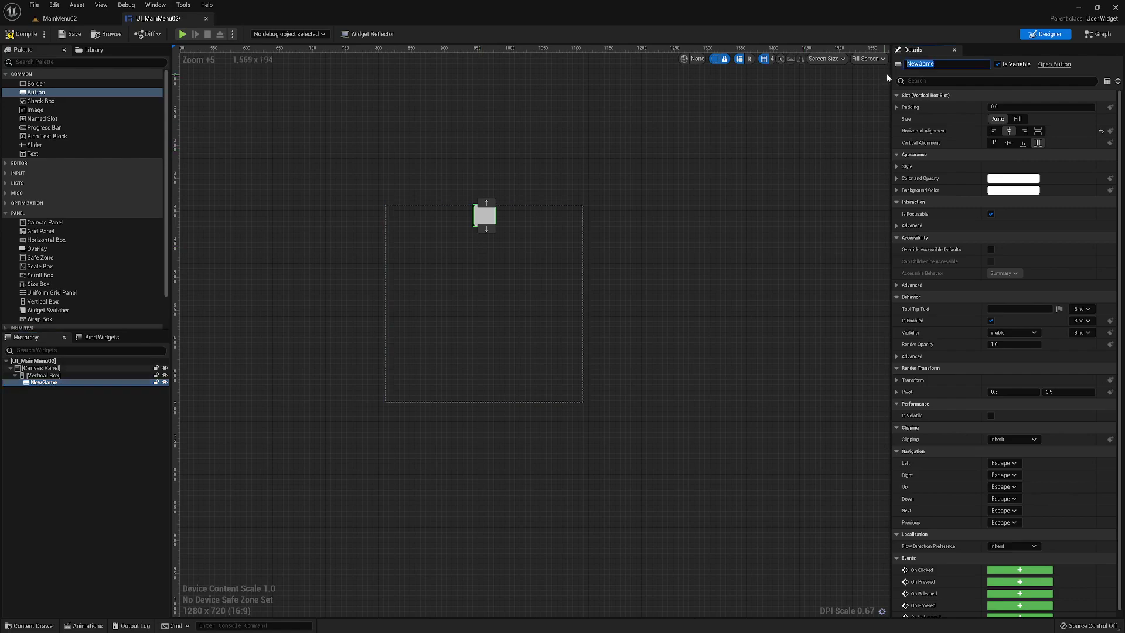
key("Return")
type("btn")
key("Return")
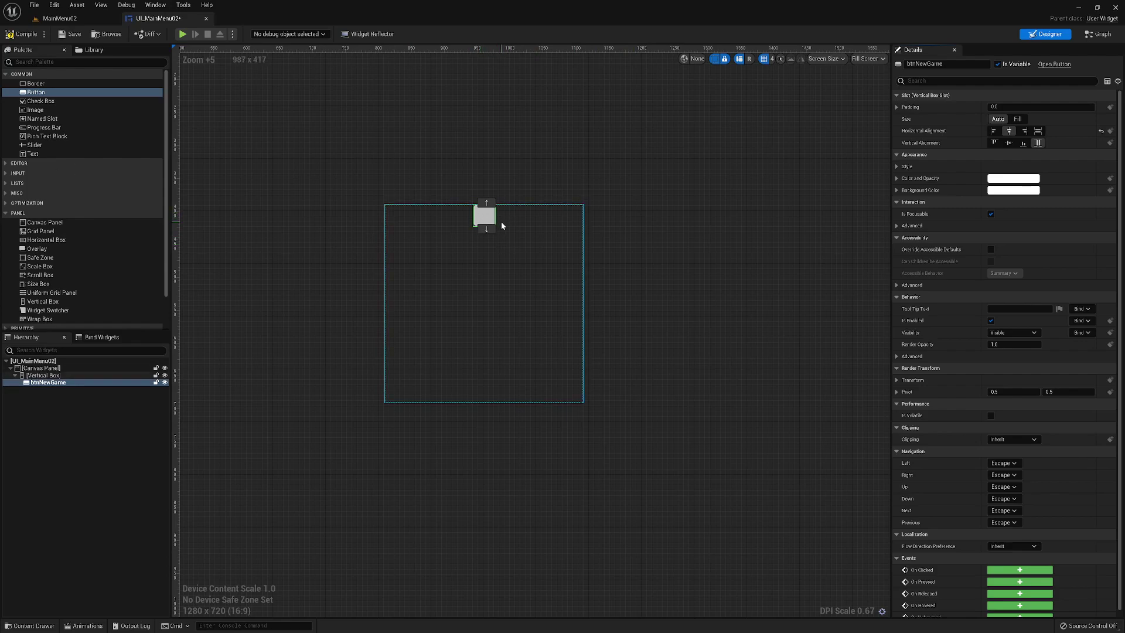
Step: Add a Text widget inside btnNewGame and set its text to "New Game"
left_click_drag(24, 155, 63, 385)
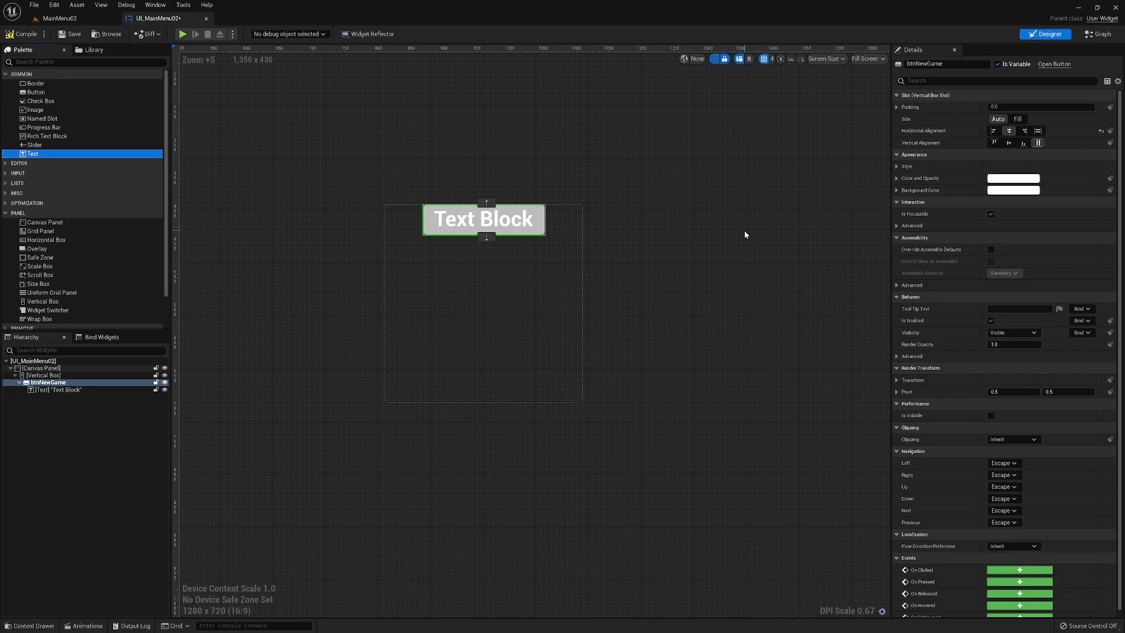
left_click(75, 390)
left_click_drag(1017, 155, 969, 156)
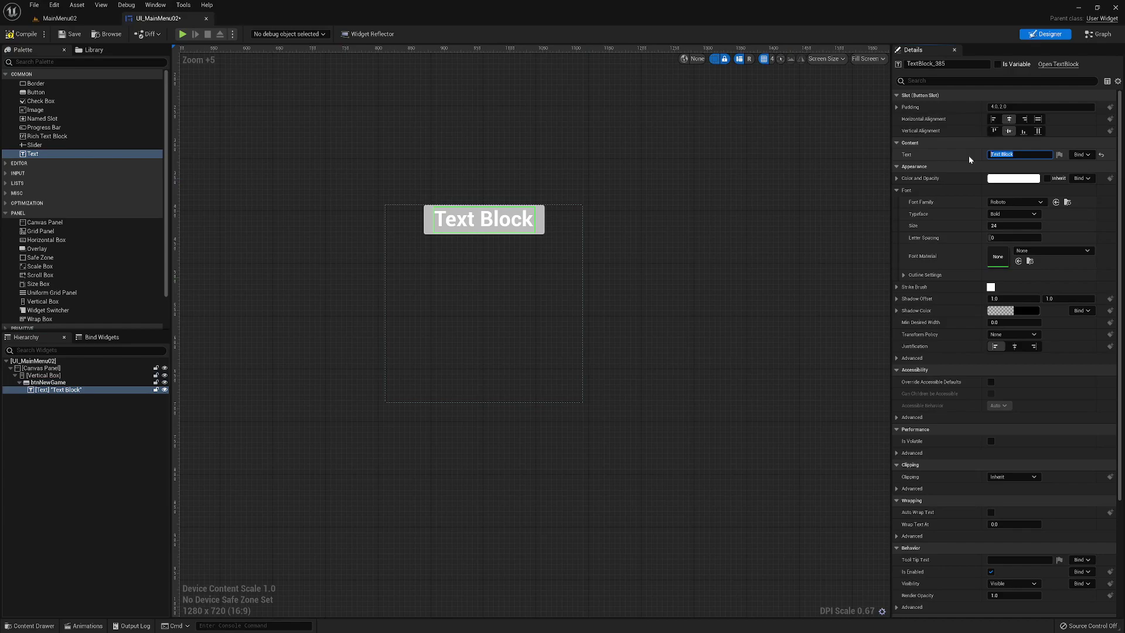
type("New Game")
left_click(684, 250)
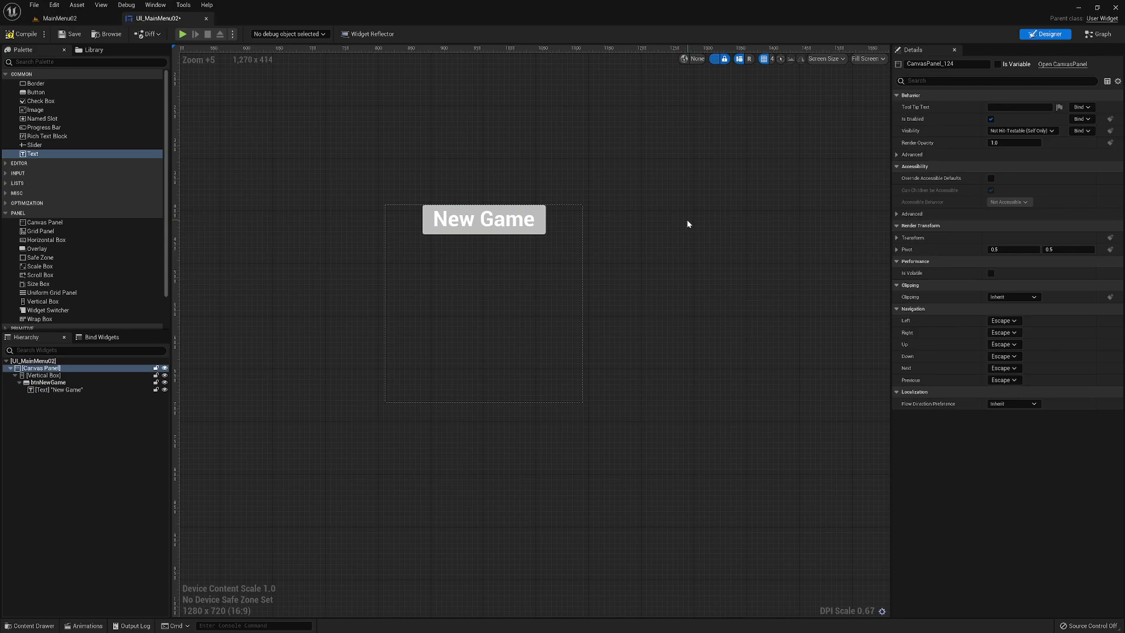
right_click_drag(634, 268, 706, 297)
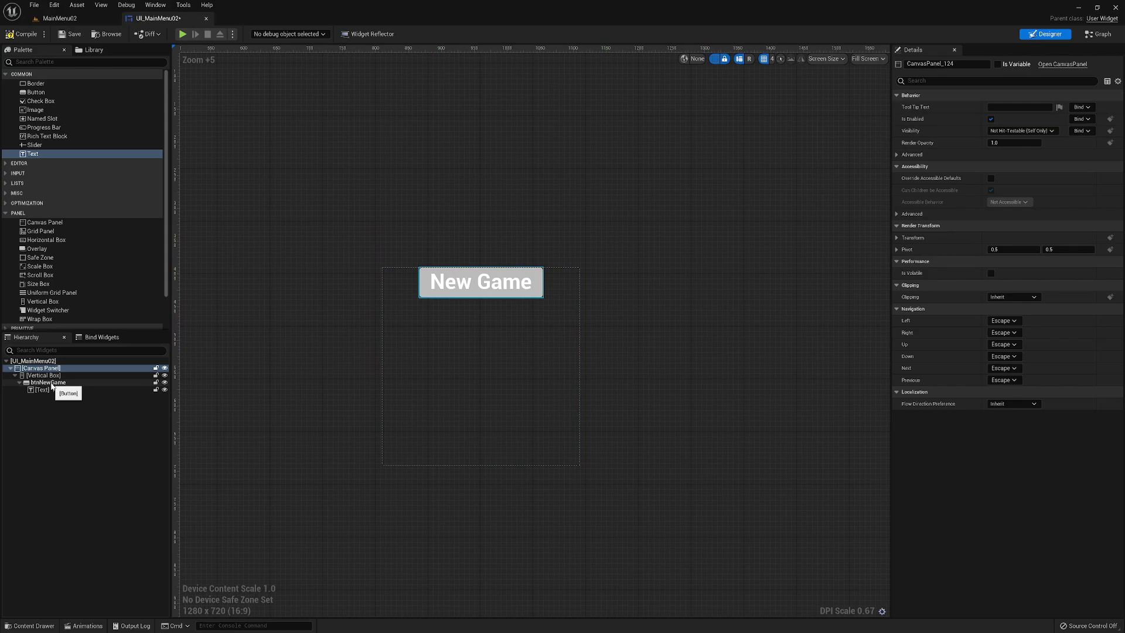
Step: Select the btnNewGame button and look over its Style and Color and Opacity settings
left_click(50, 383)
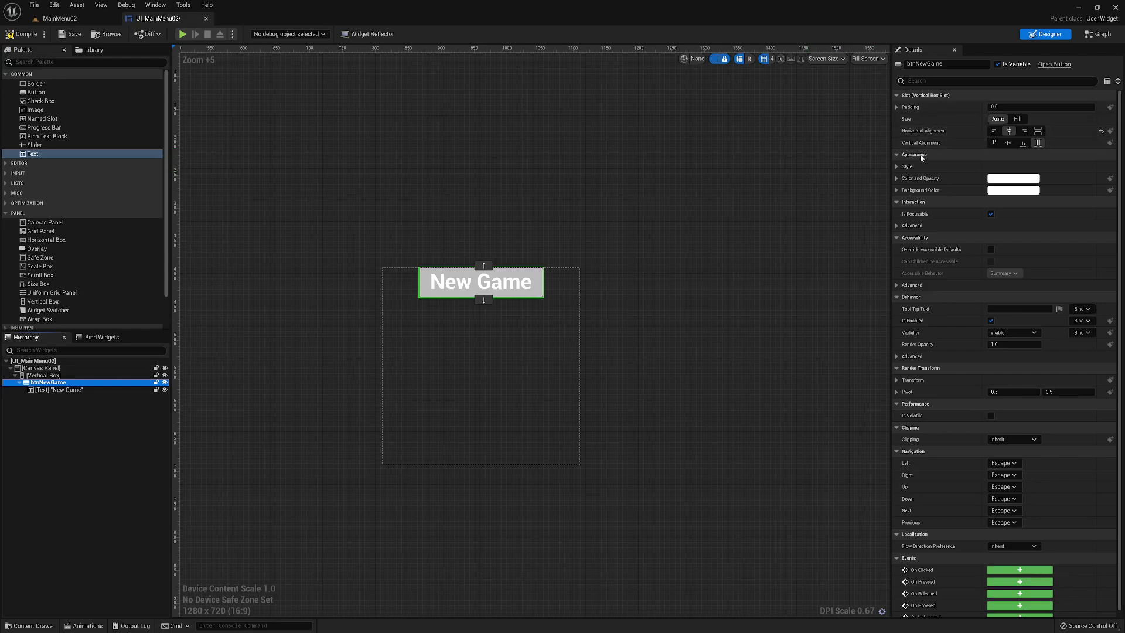
left_click(897, 167)
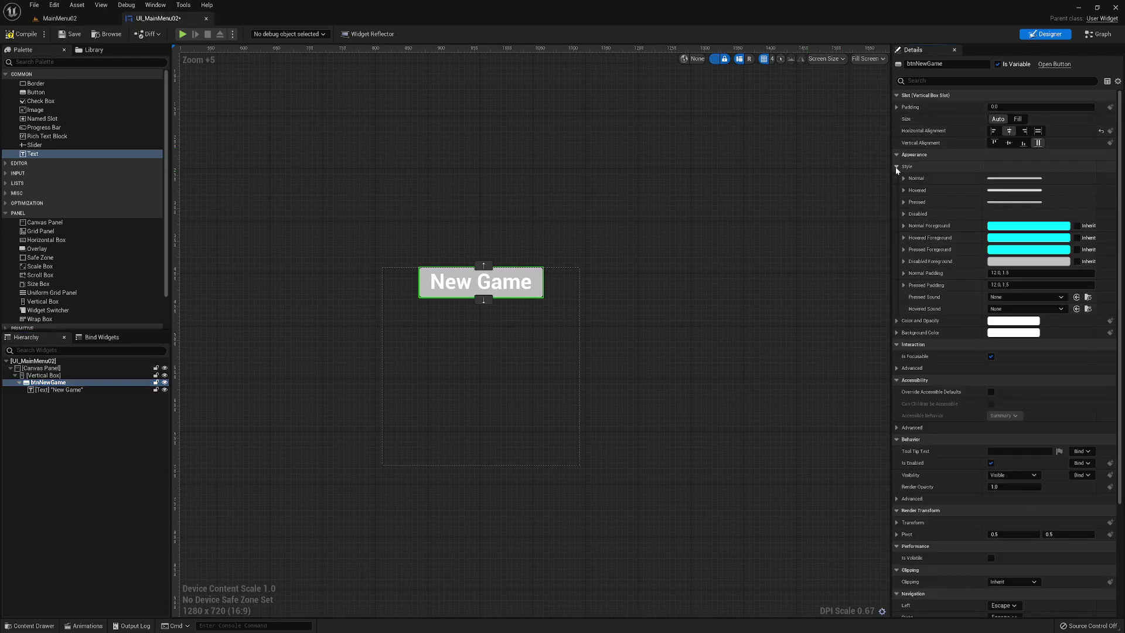
left_click(897, 168)
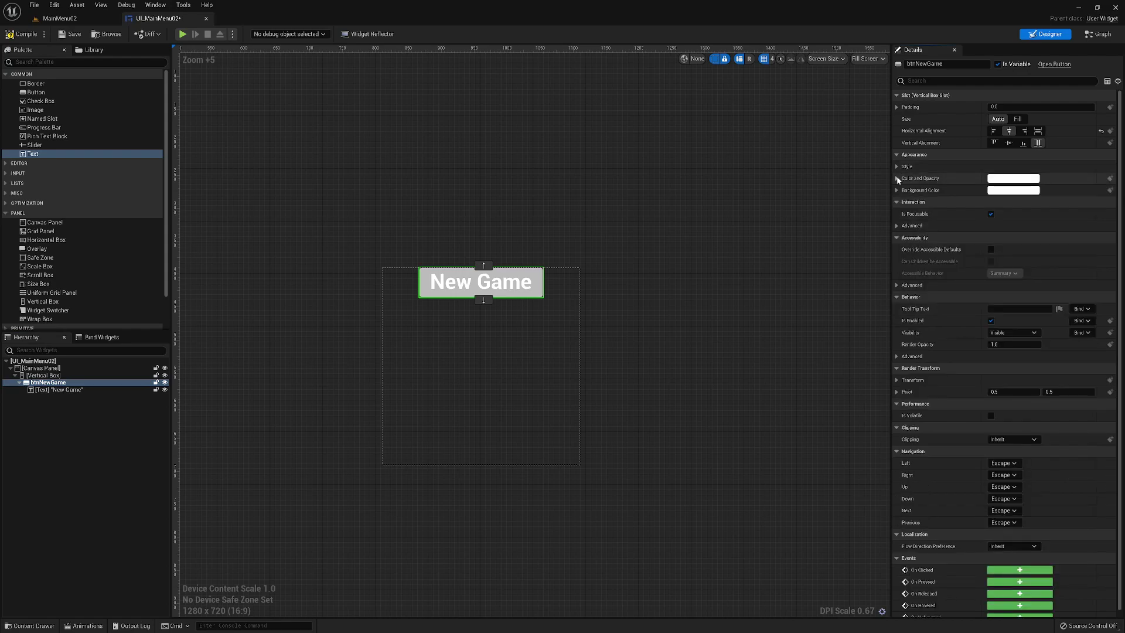
left_click(1008, 179)
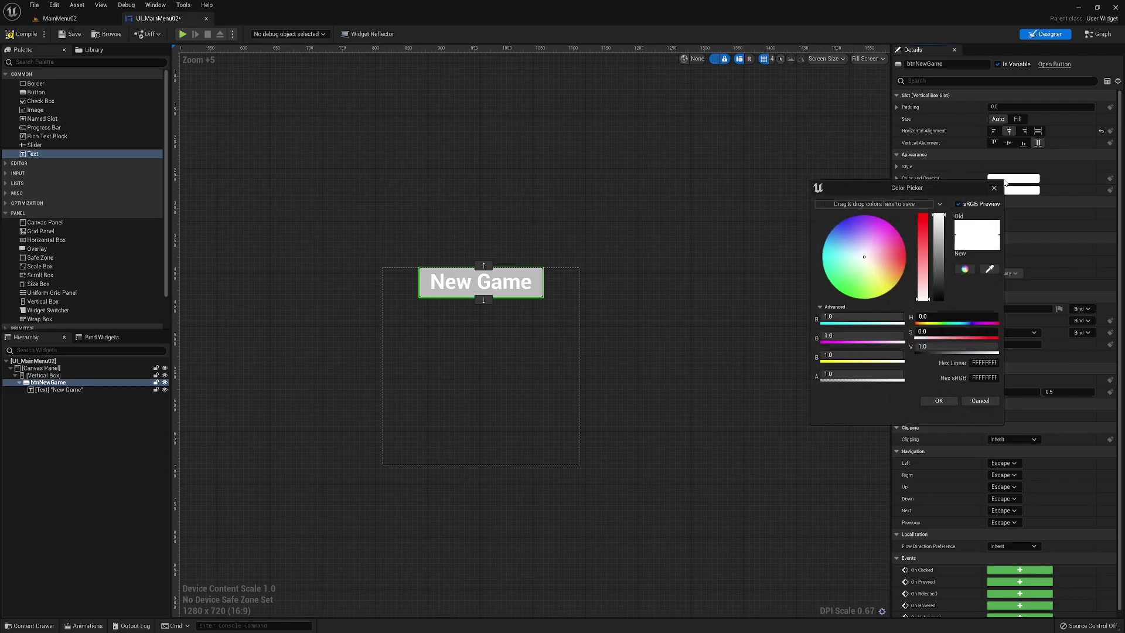
left_click(980, 401)
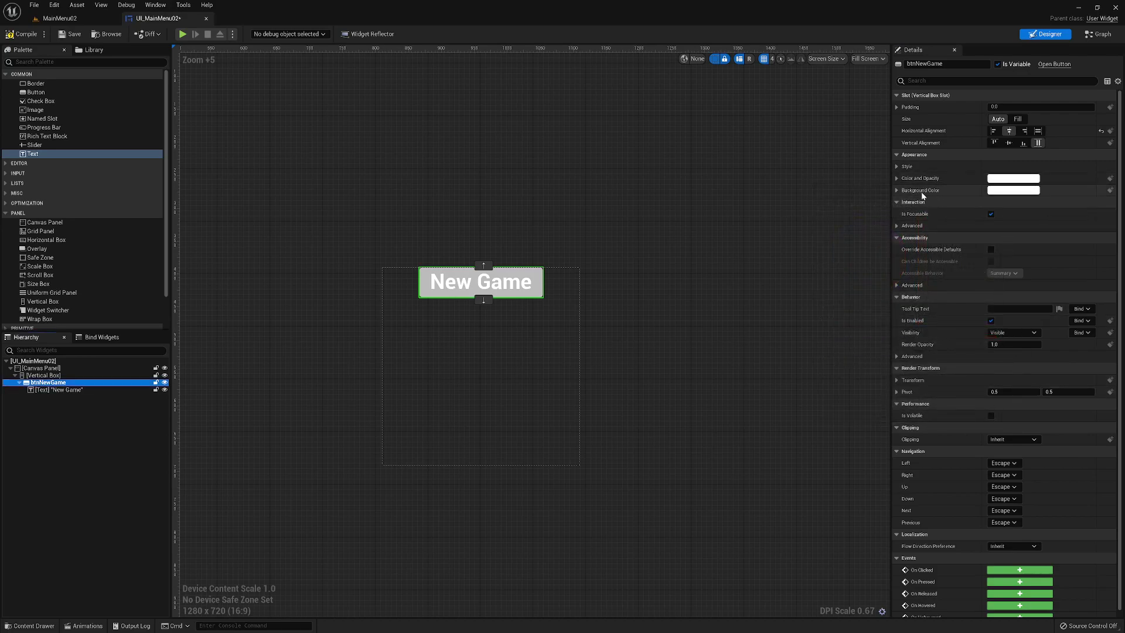
Step: Set the tint of btnNewGame's Hovered style to a mid grey with a value of about 0.217
left_click(898, 166)
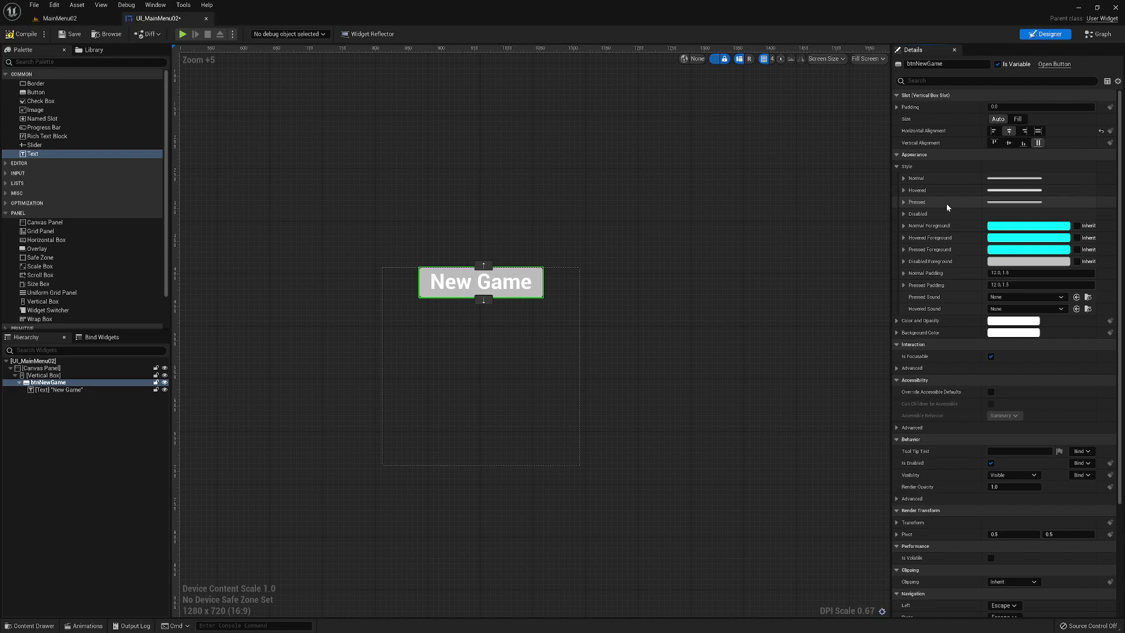
left_click(904, 178)
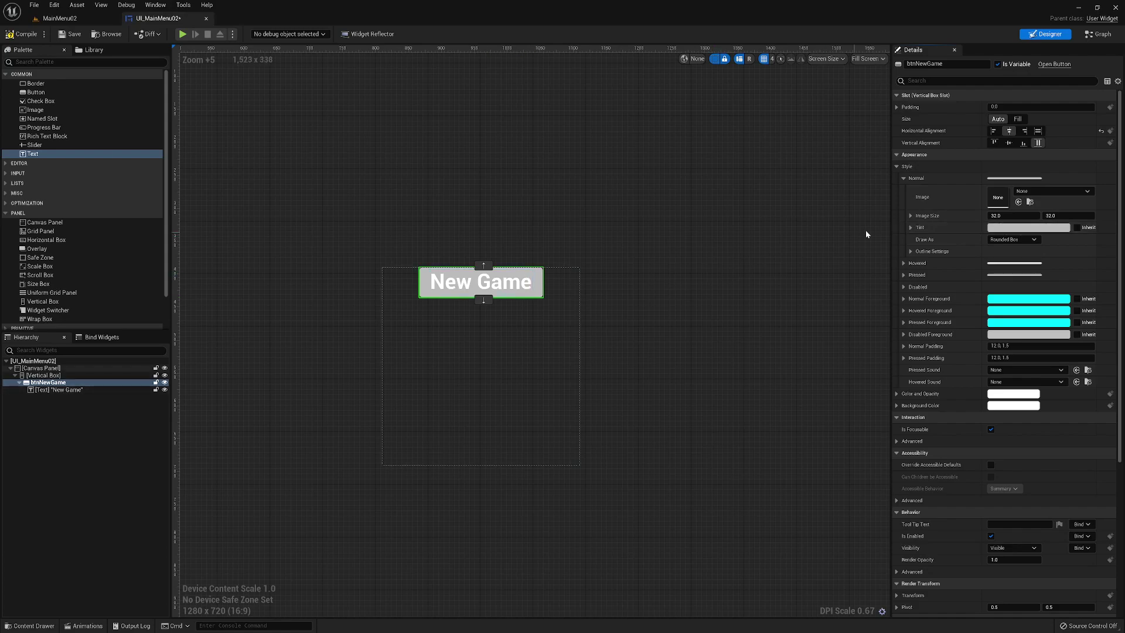
left_click(904, 179)
left_click(904, 191)
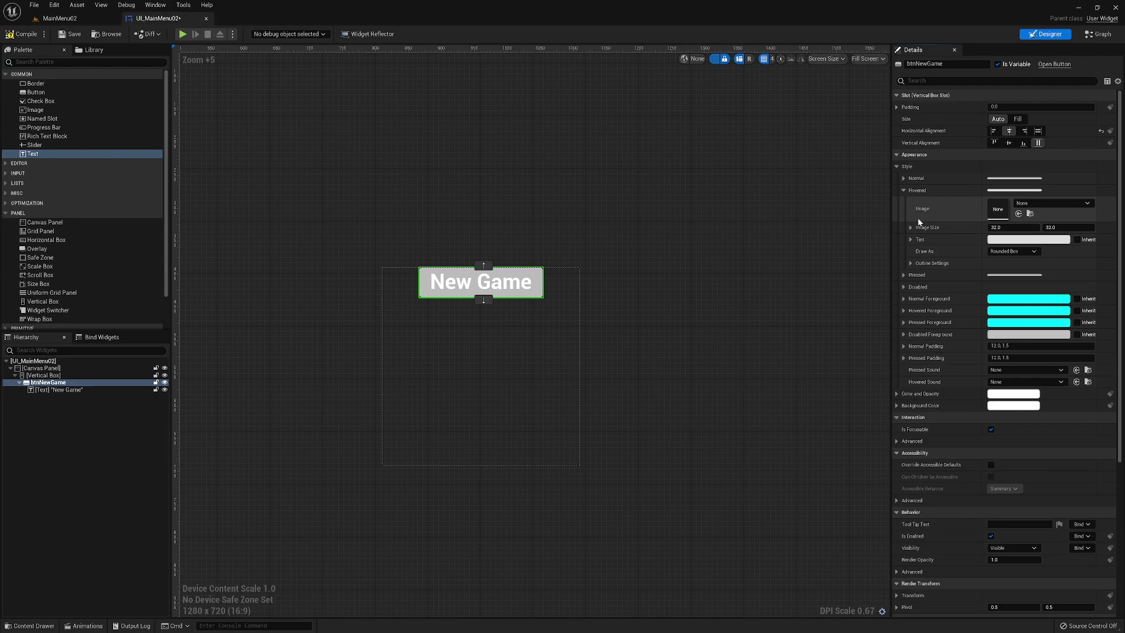
left_click(1029, 239)
left_click_drag(947, 300, 942, 340)
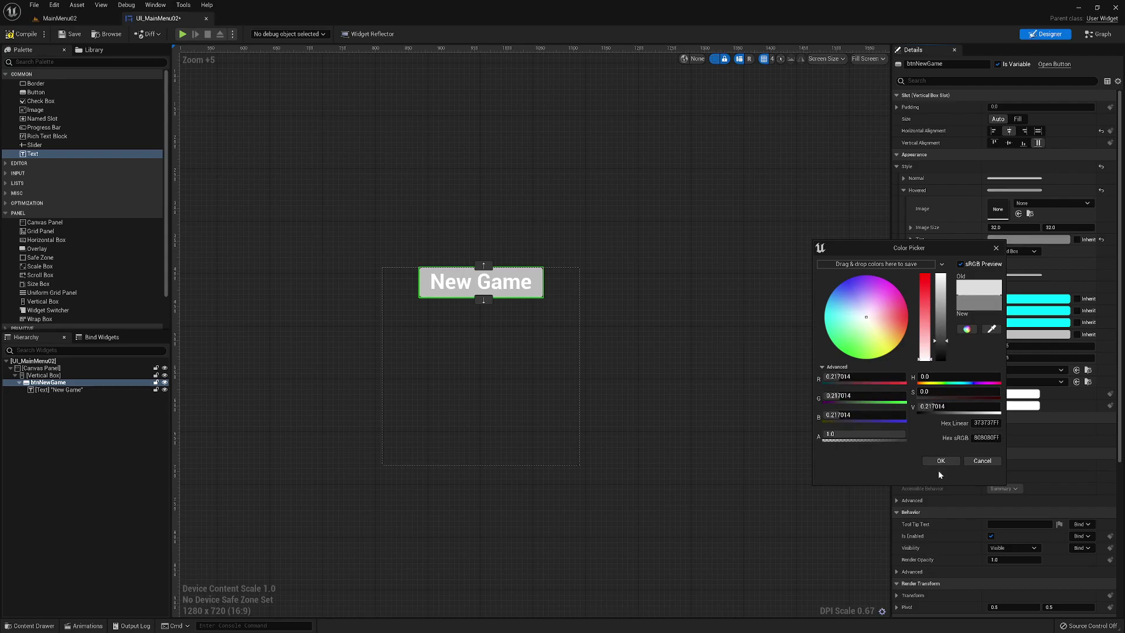
left_click(948, 463)
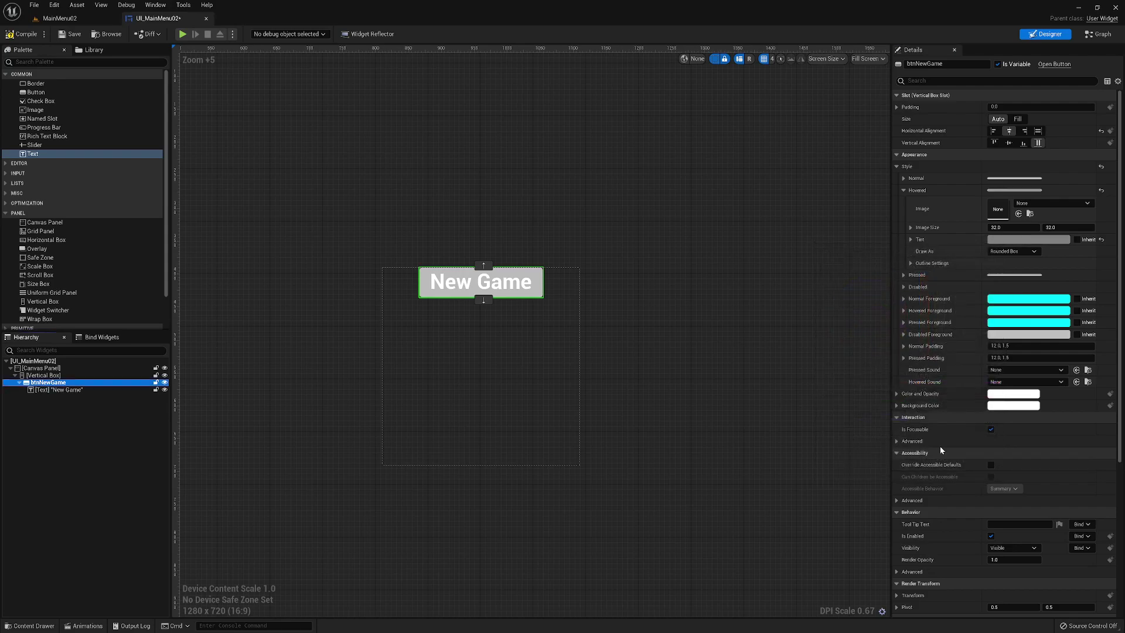
Step: Set the tint of btnNewGame's Pressed style to a fully saturated bright red with a value of about 0.967
left_click(905, 190)
left_click(903, 202)
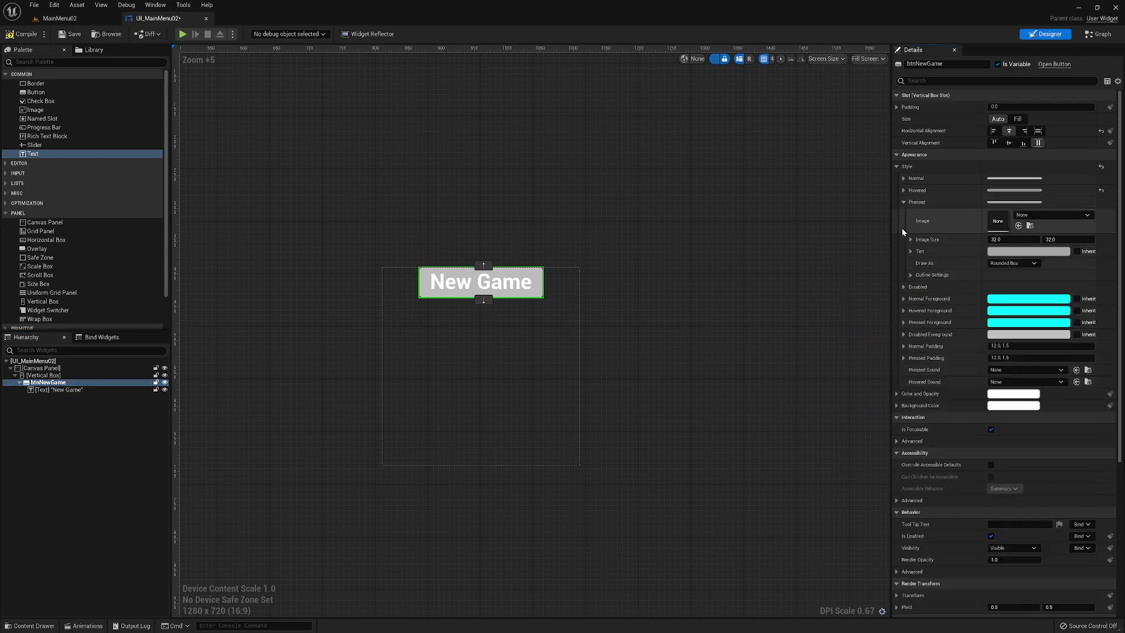
left_click(1004, 255)
left_click_drag(929, 340, 932, 276)
left_click(942, 287)
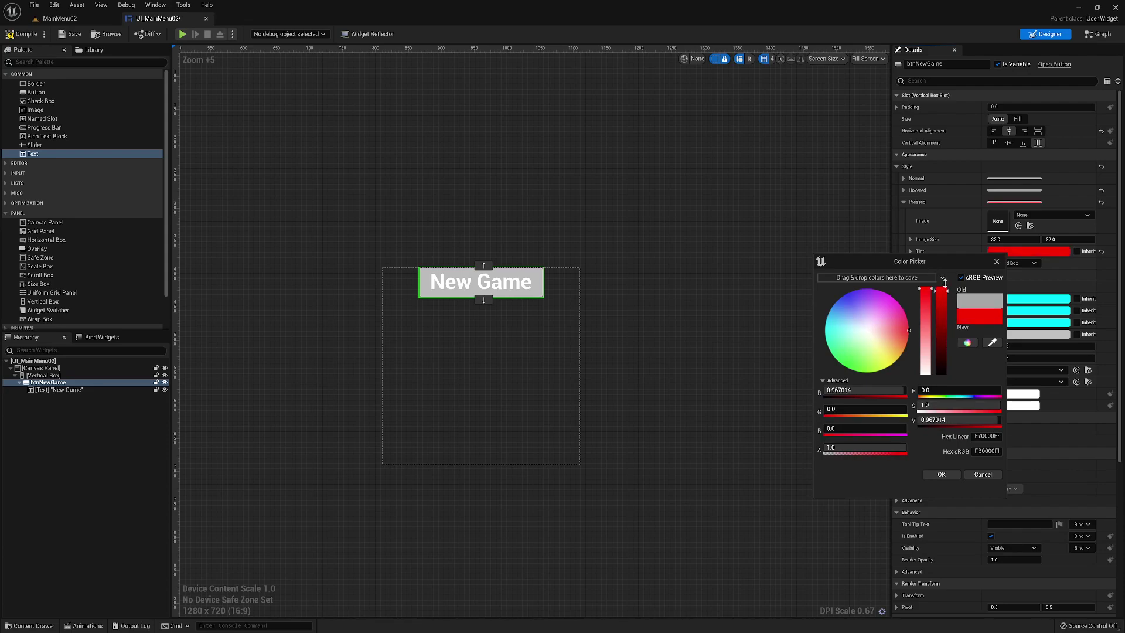
left_click(942, 475)
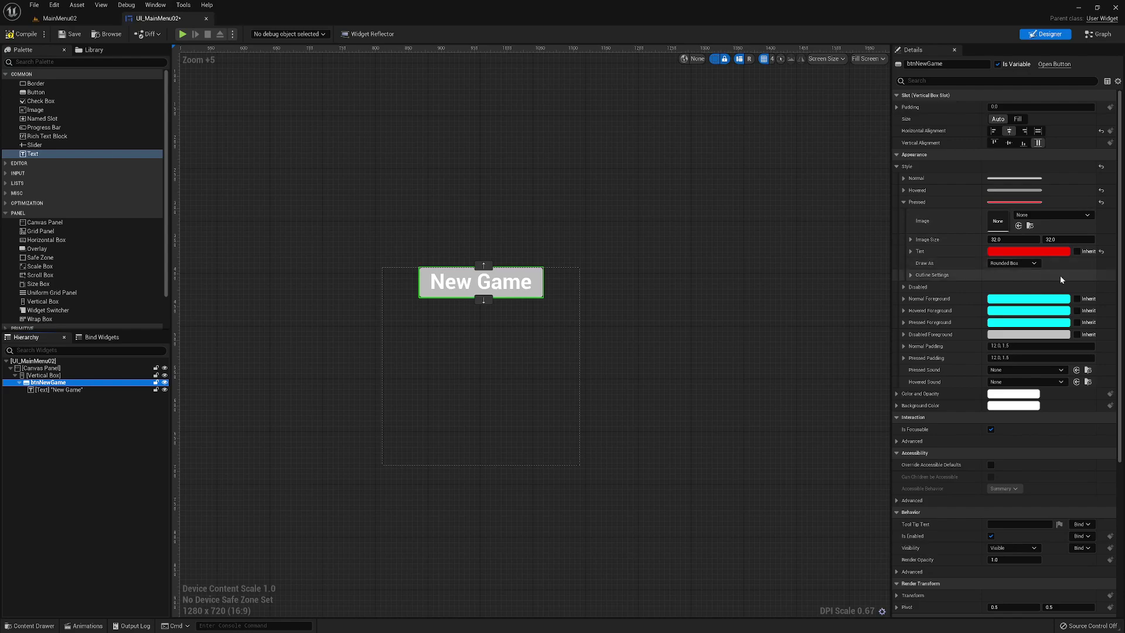
left_click(904, 201)
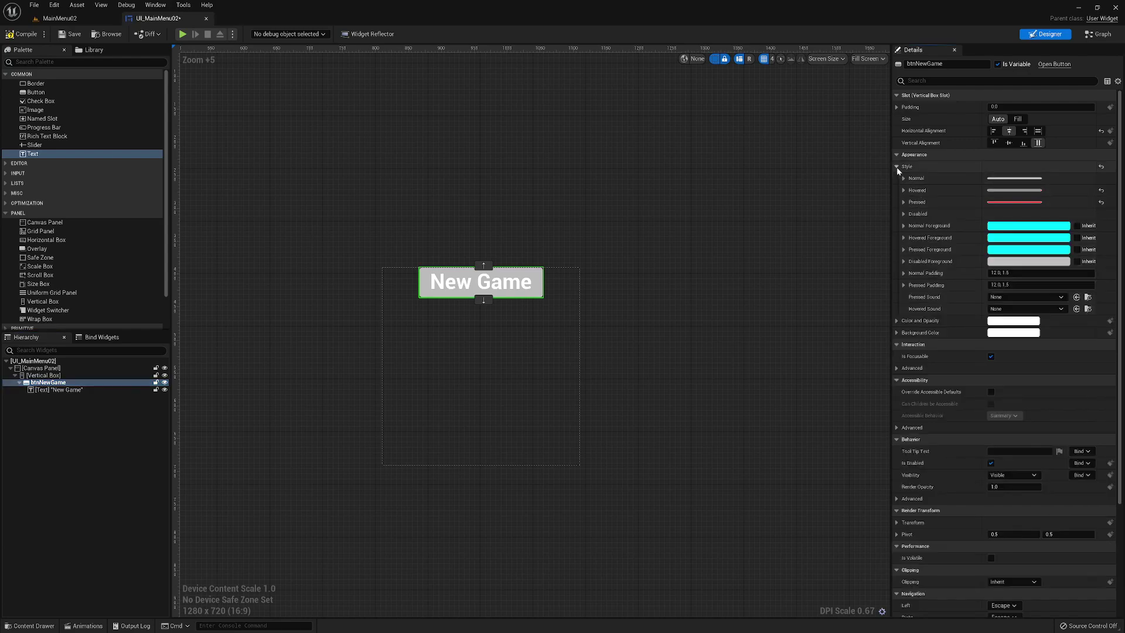
left_click(897, 167)
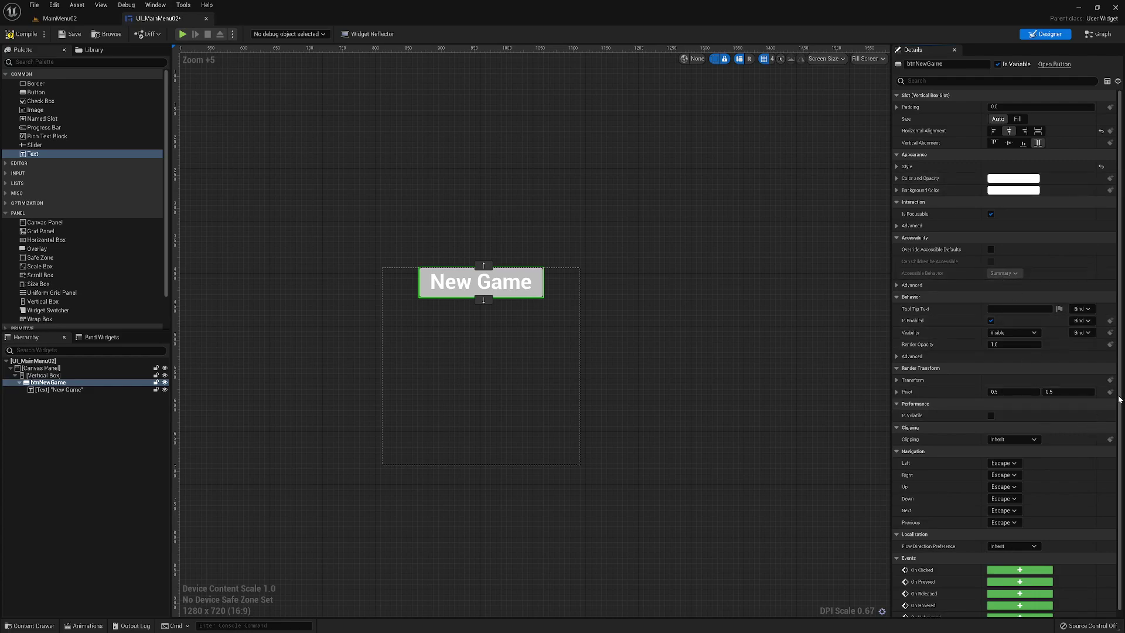
Step: Add an On Clicked event for btnNewGame to the widget's event graph
left_click_drag(1121, 385, 1121, 413)
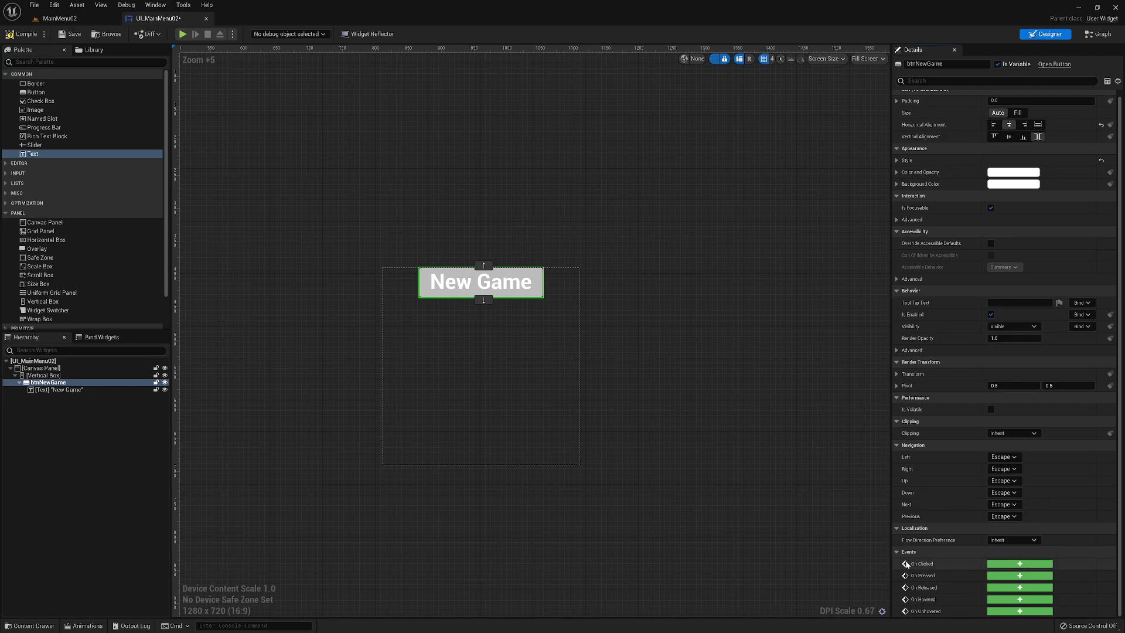
left_click(1020, 564)
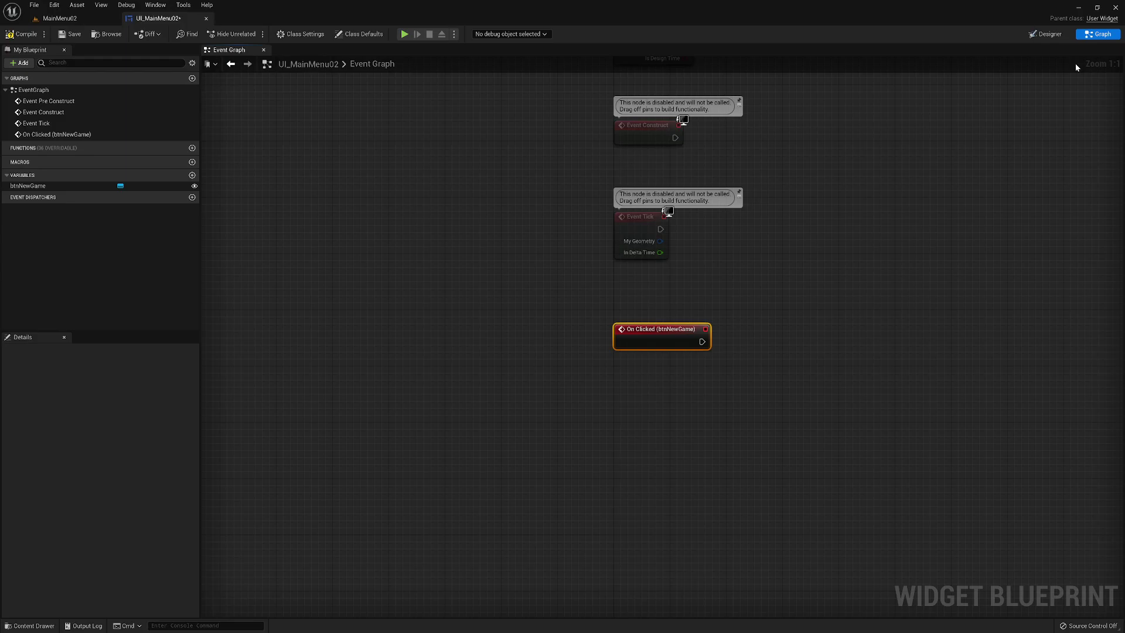
left_click(1047, 35)
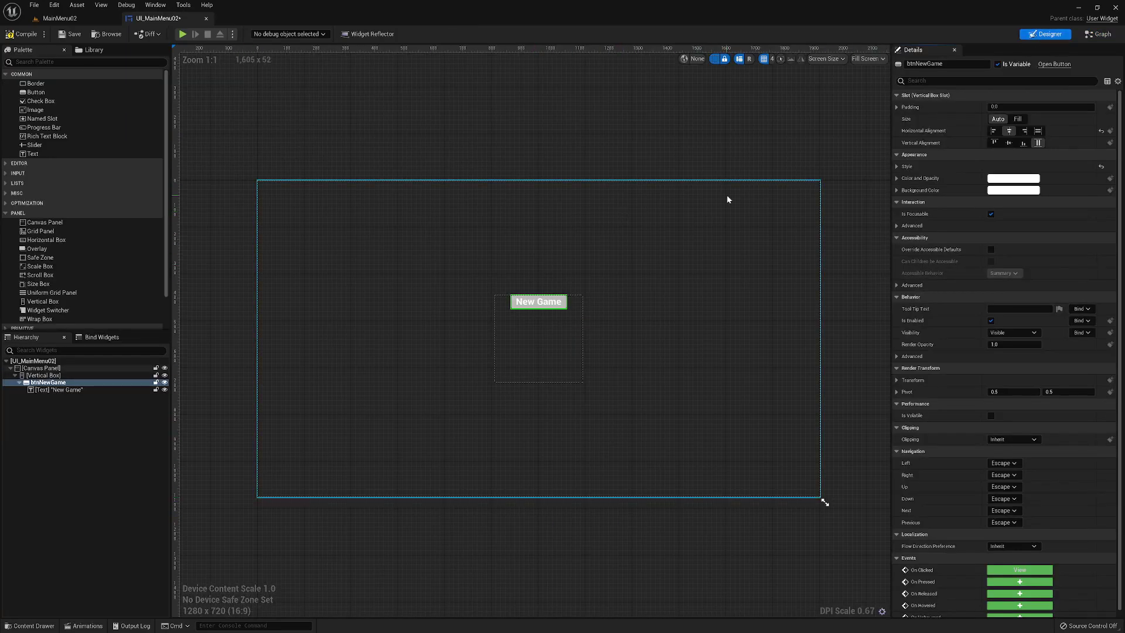
left_click(1098, 34)
Step: Connect a Print String node to the On Clicked (btnNewGame) event
right_click_drag(899, 307, 570, 314)
left_click_drag(370, 332, 505, 314)
type("print")
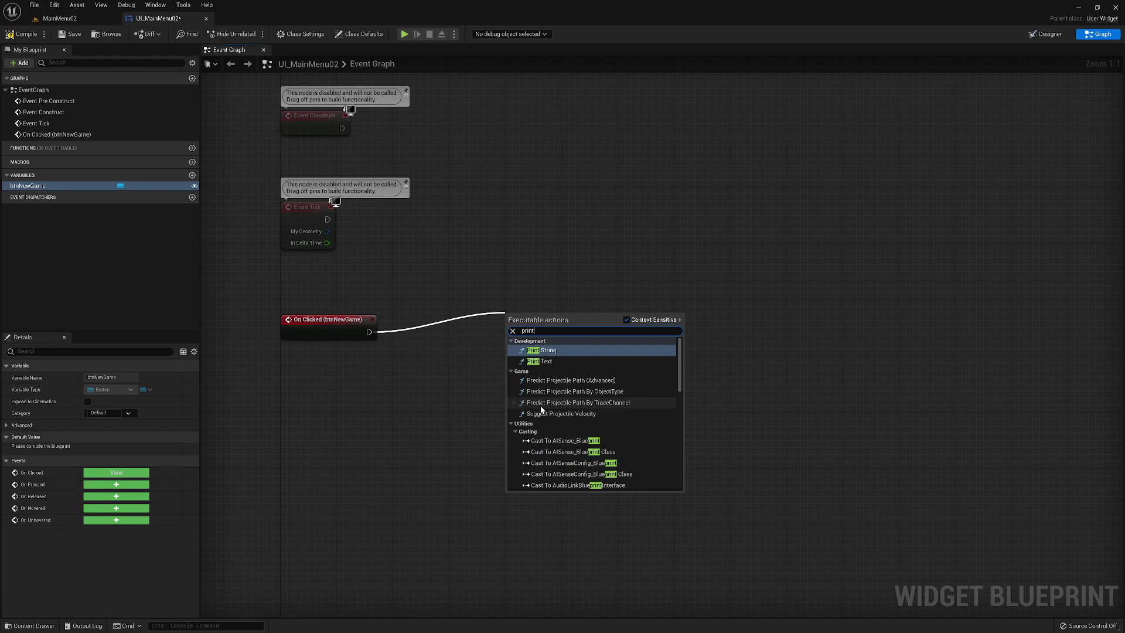
key("Return")
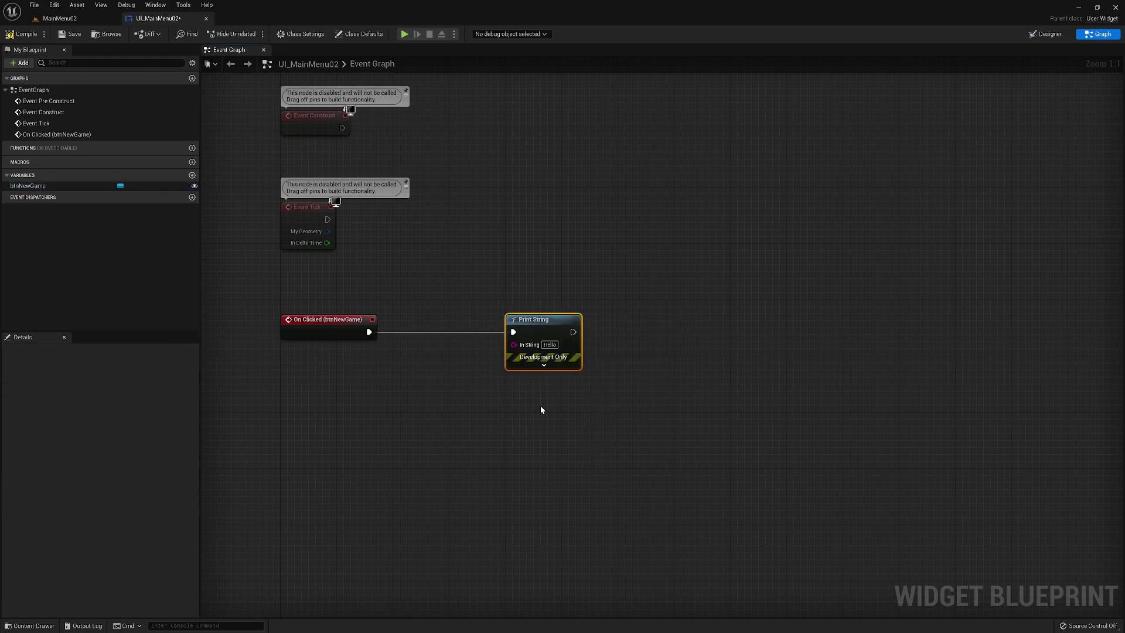
Step: Set the Print String text to "New Game pressed" and save the widget
left_click(550, 345)
type("Ne")
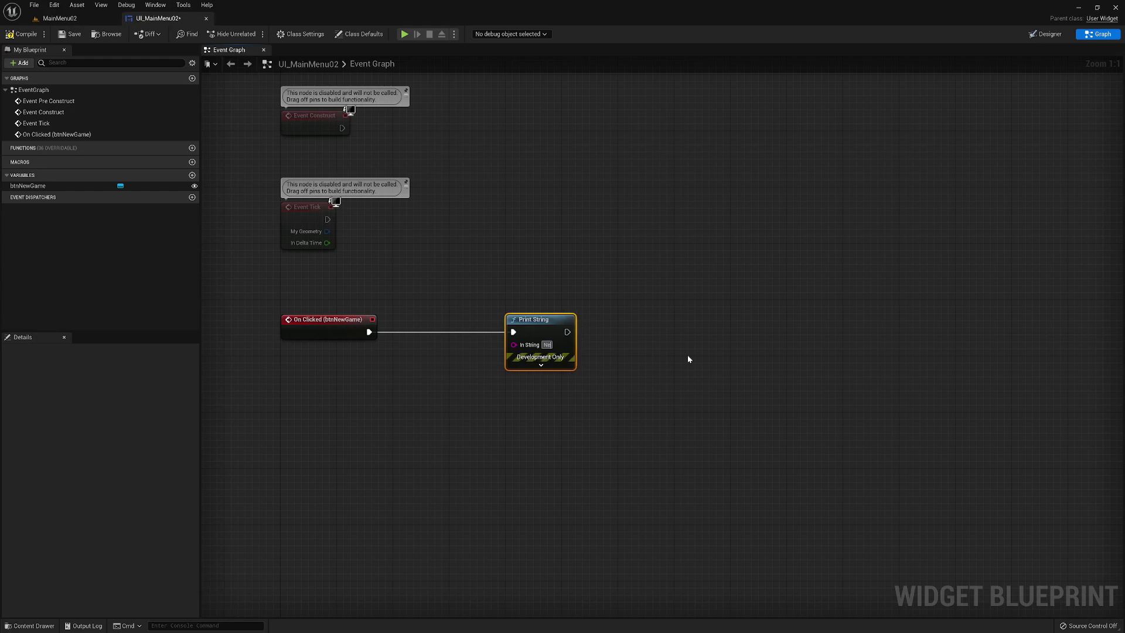
type("w Game")
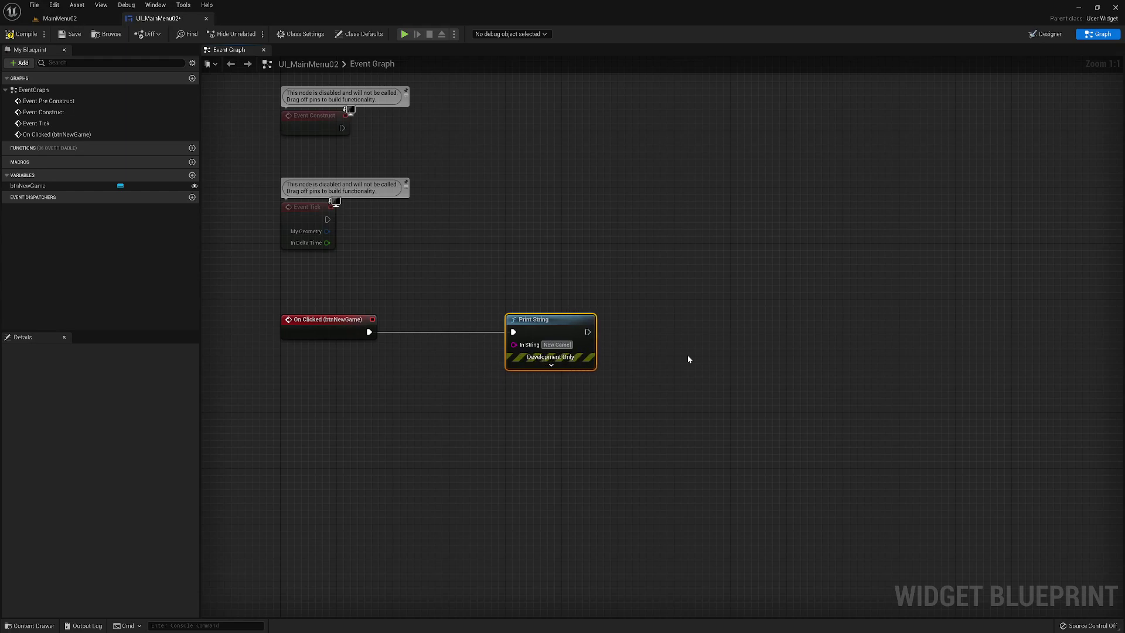
type(" pressed")
key("Return")
left_click(666, 335)
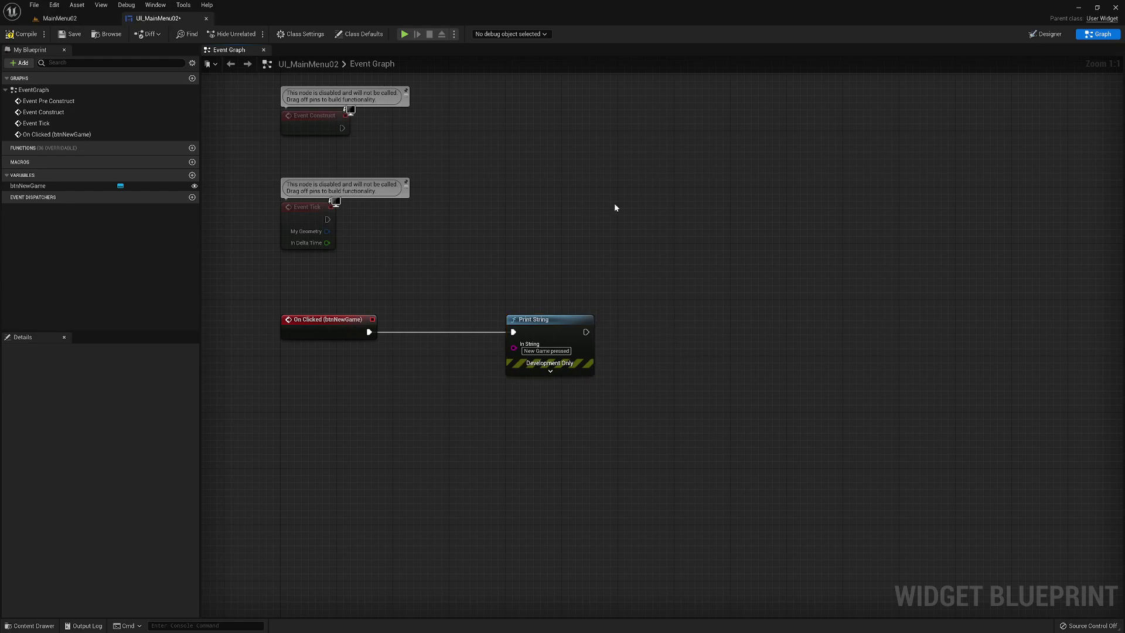
left_click(65, 35)
Step: In the designer, add a Horizontal Box to the Canvas Panel, anchored at top center with Position X 0 and Alignment X 0.5
left_click(1047, 34)
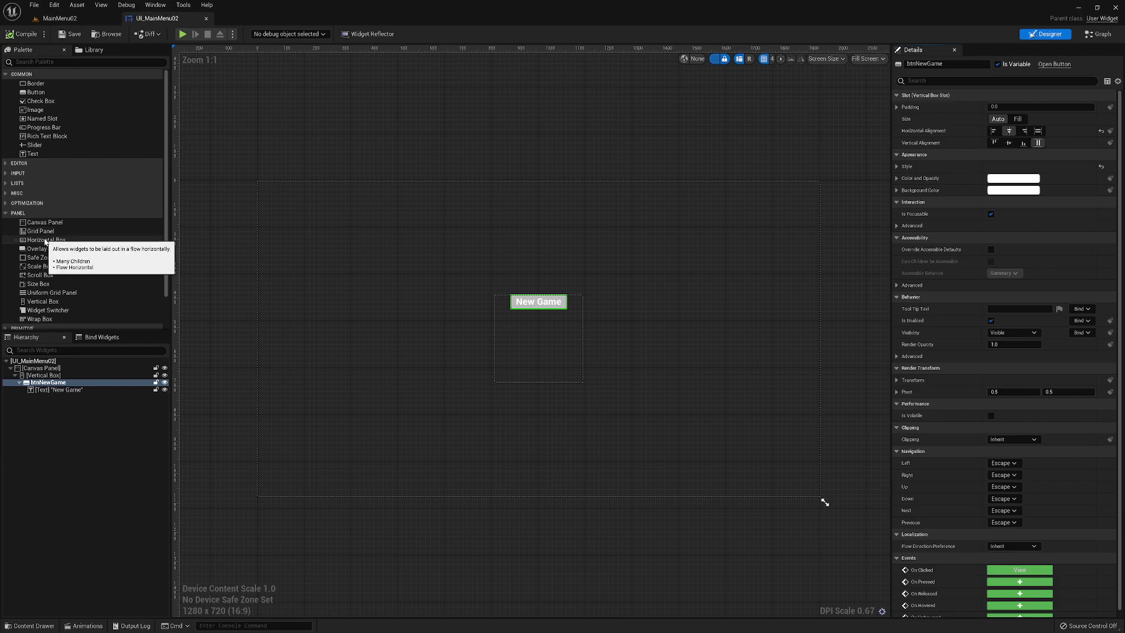
left_click_drag(45, 240, 35, 369)
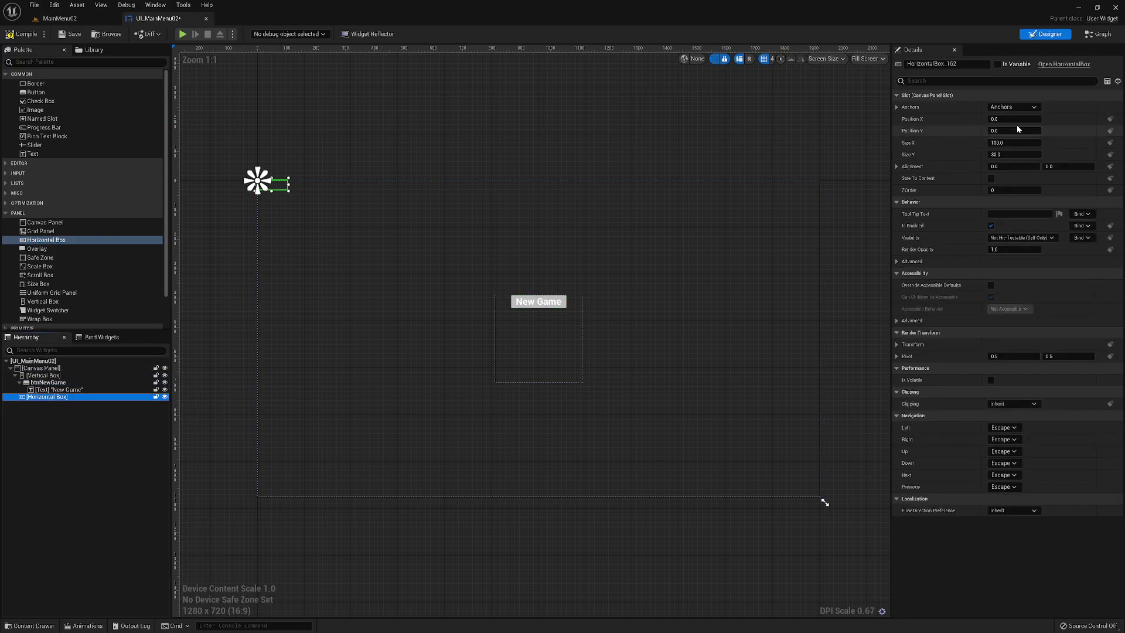
left_click(1015, 107)
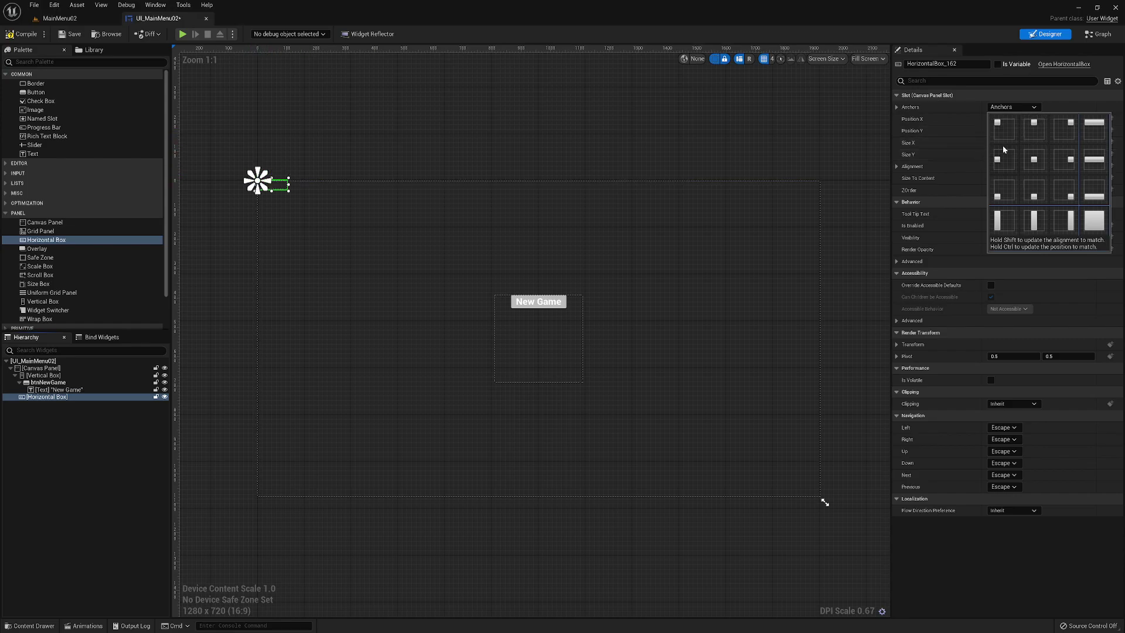
left_click(1034, 126)
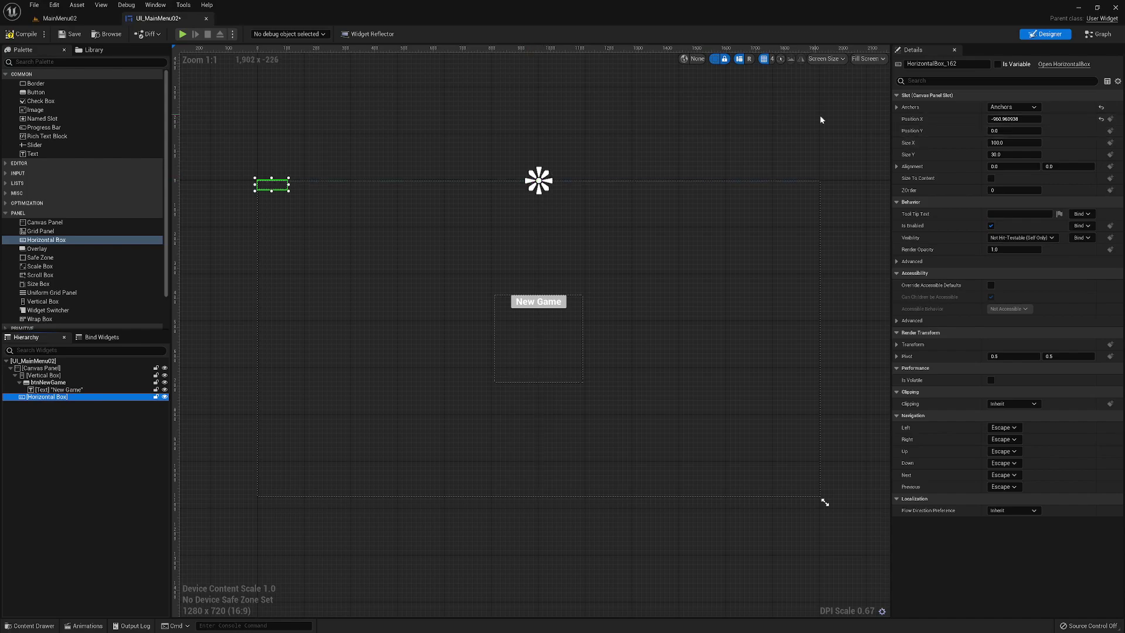
left_click(1102, 120)
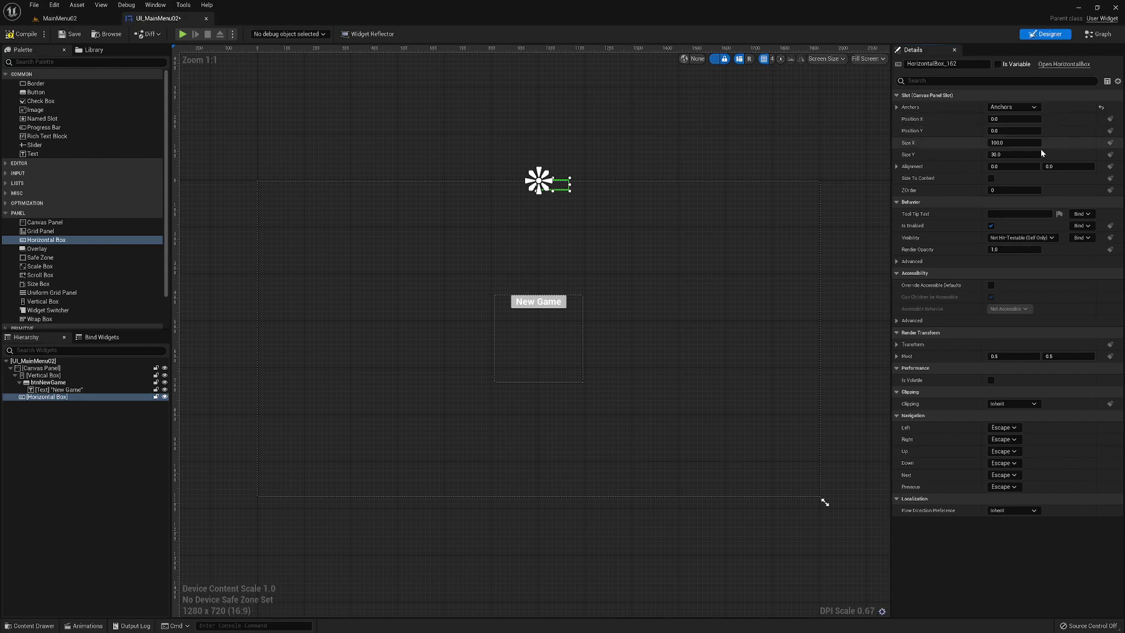
left_click(999, 166)
type(".5")
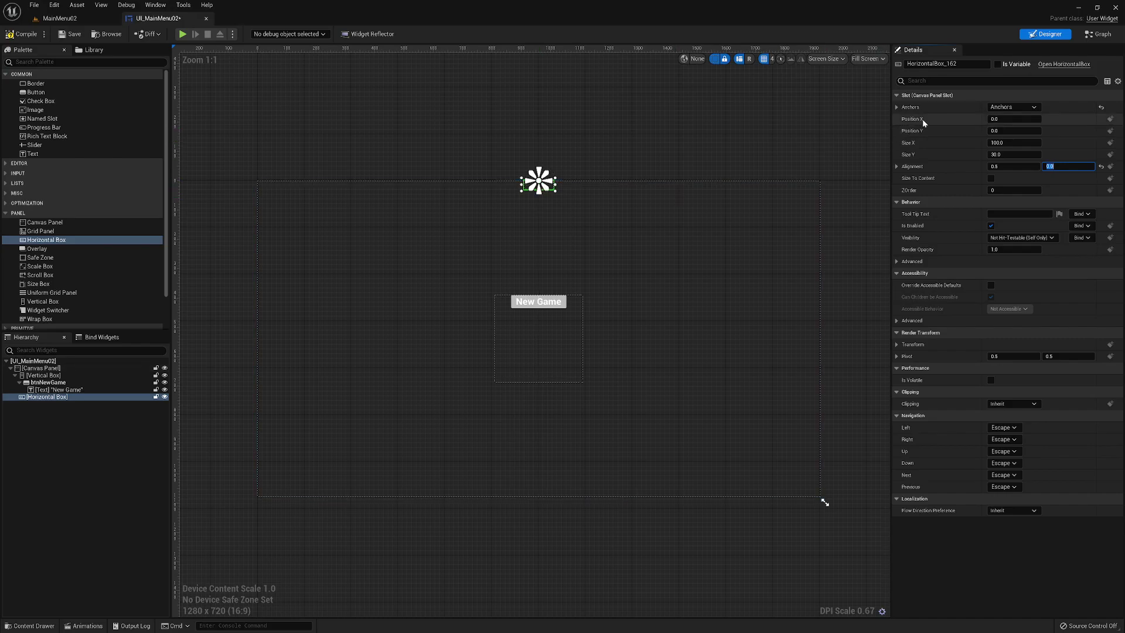
left_click(1014, 123)
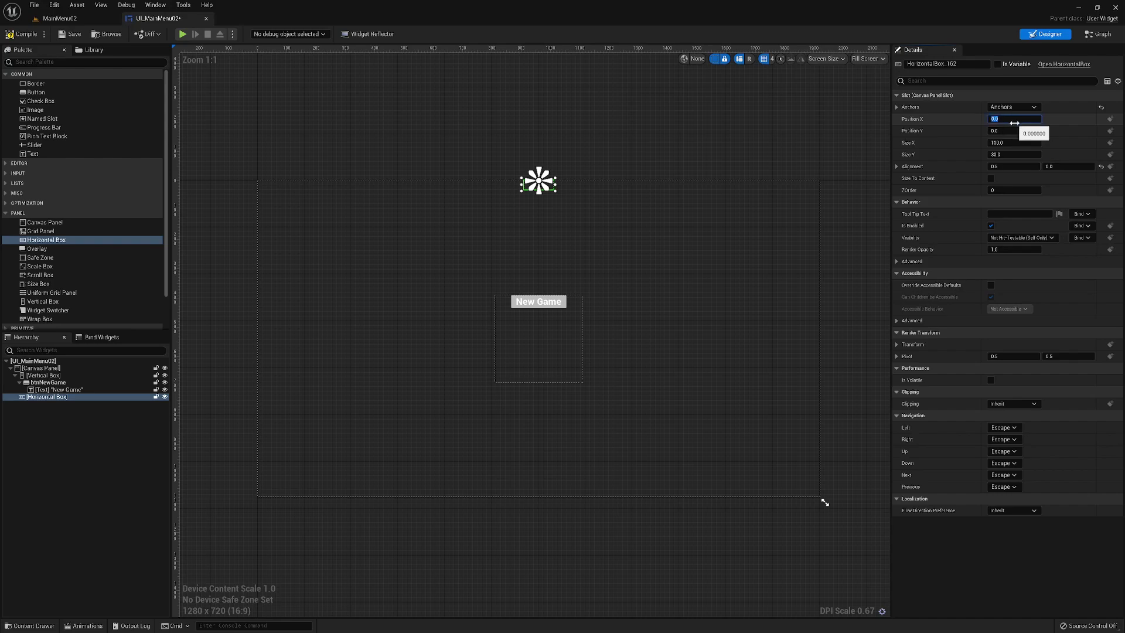
type("200")
key("Tab")
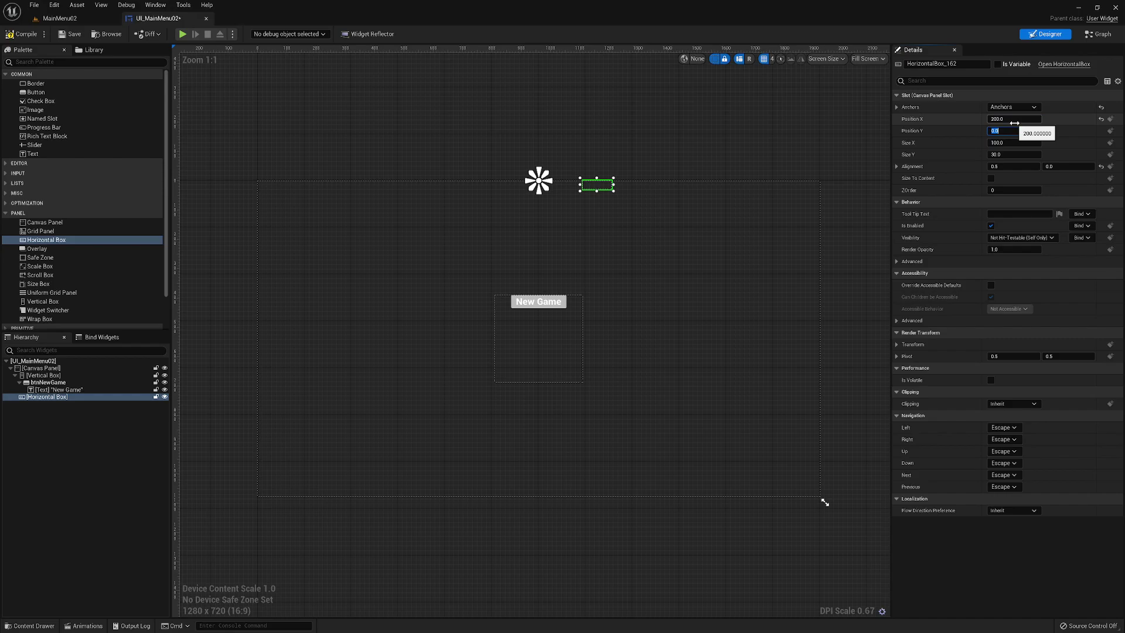
left_click(1102, 119)
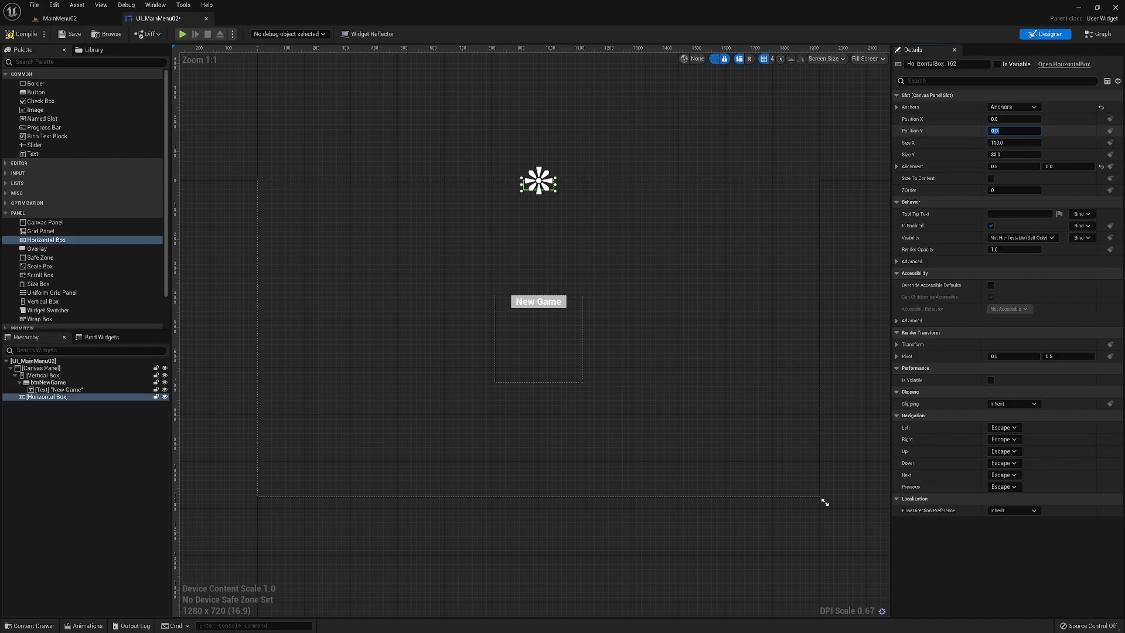
Step: Set the Horizontal Box's Position Y to 200 and reduce it to 100
type("200")
key("Tab")
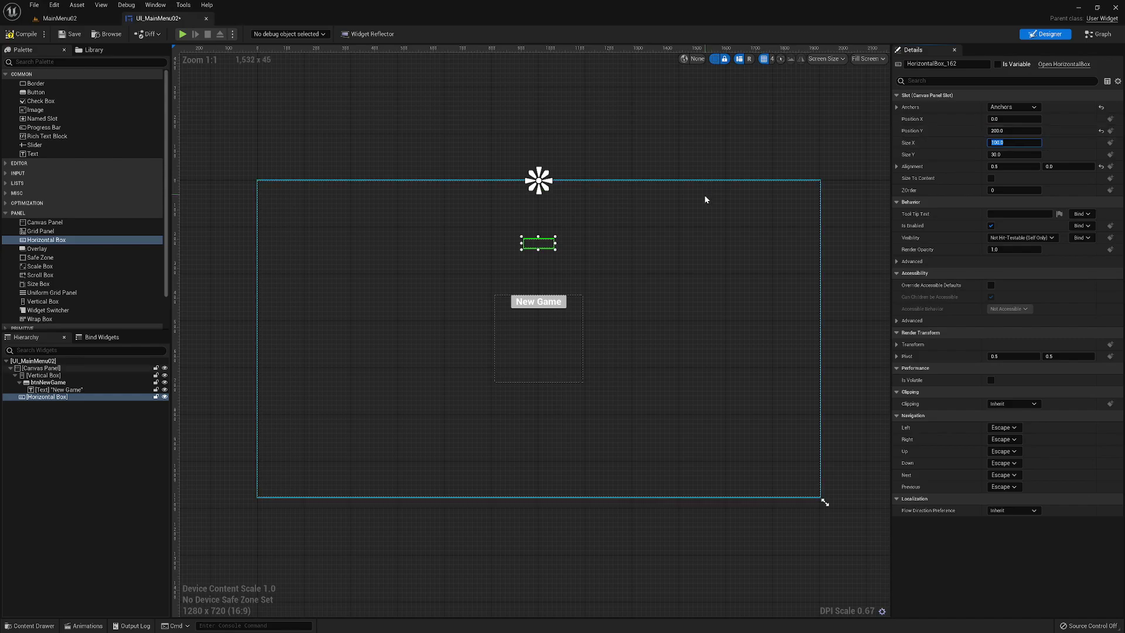
scroll(645, 294, "up", 3)
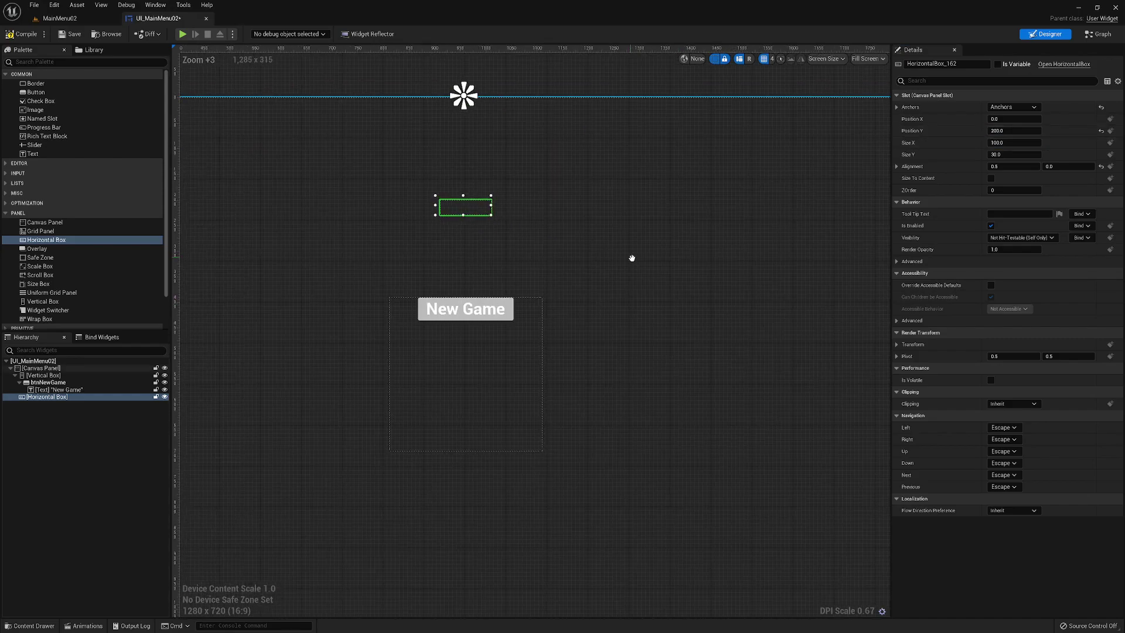
left_click(1016, 130)
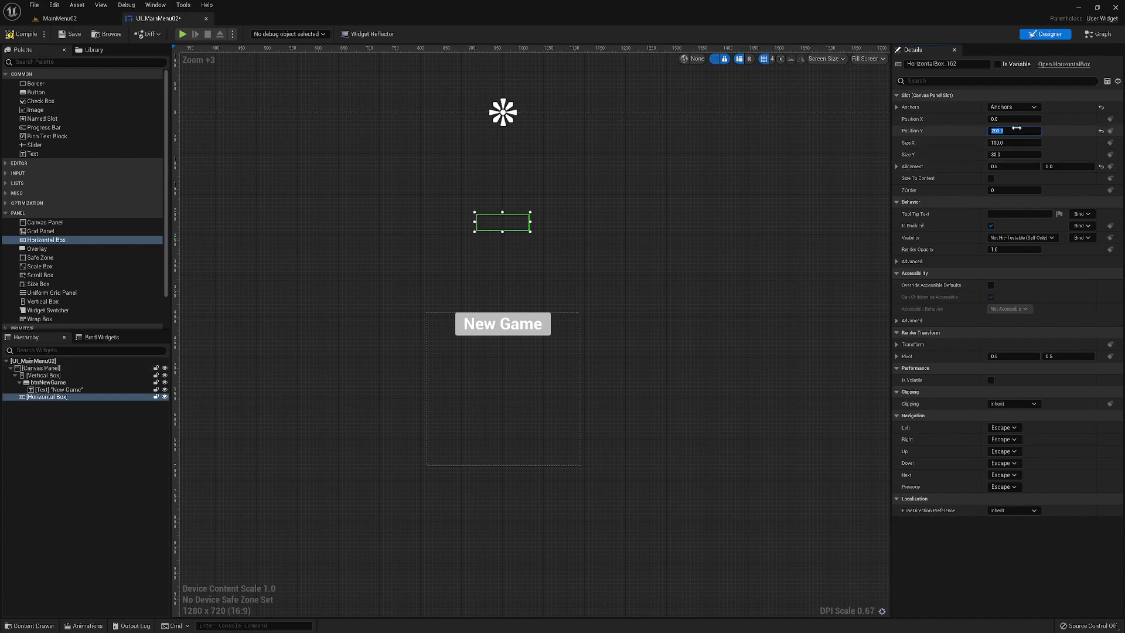
type("100")
key("Tab")
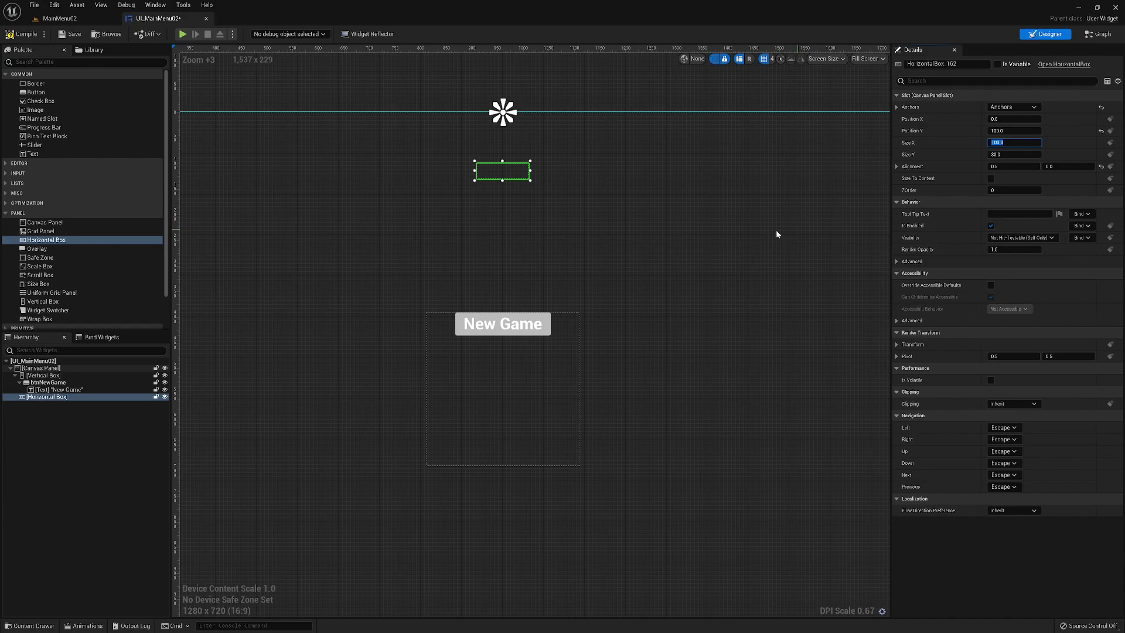
Step: Add a Text widget inside the Horizontal Box and set its text to "Main Menu"
left_click(35, 155)
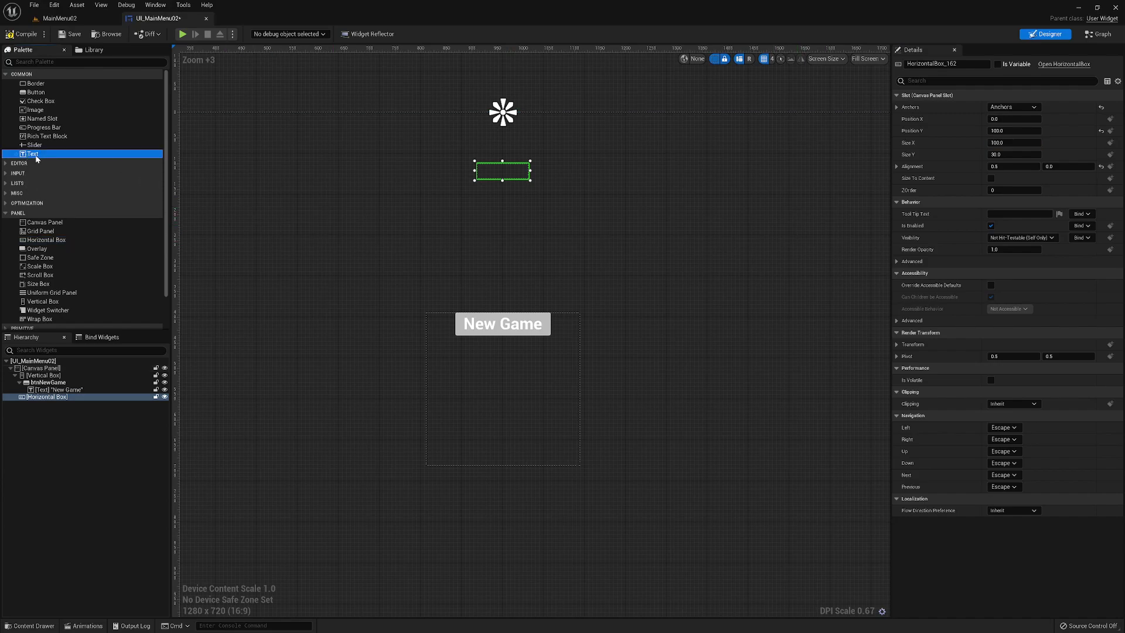
left_click_drag(38, 160, 48, 401)
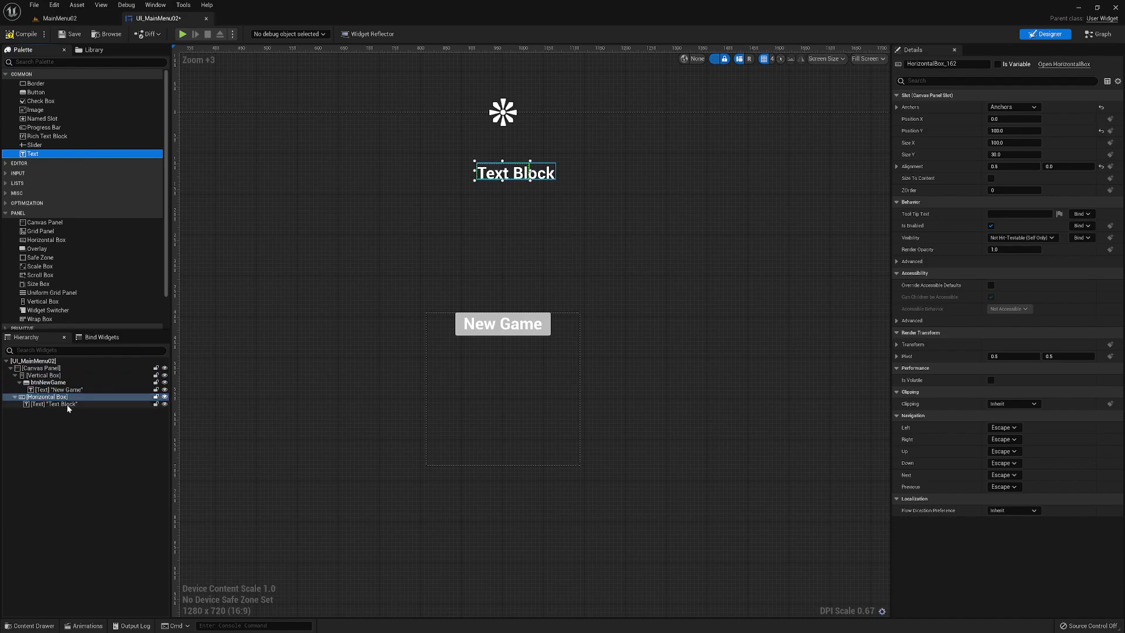
left_click(65, 404)
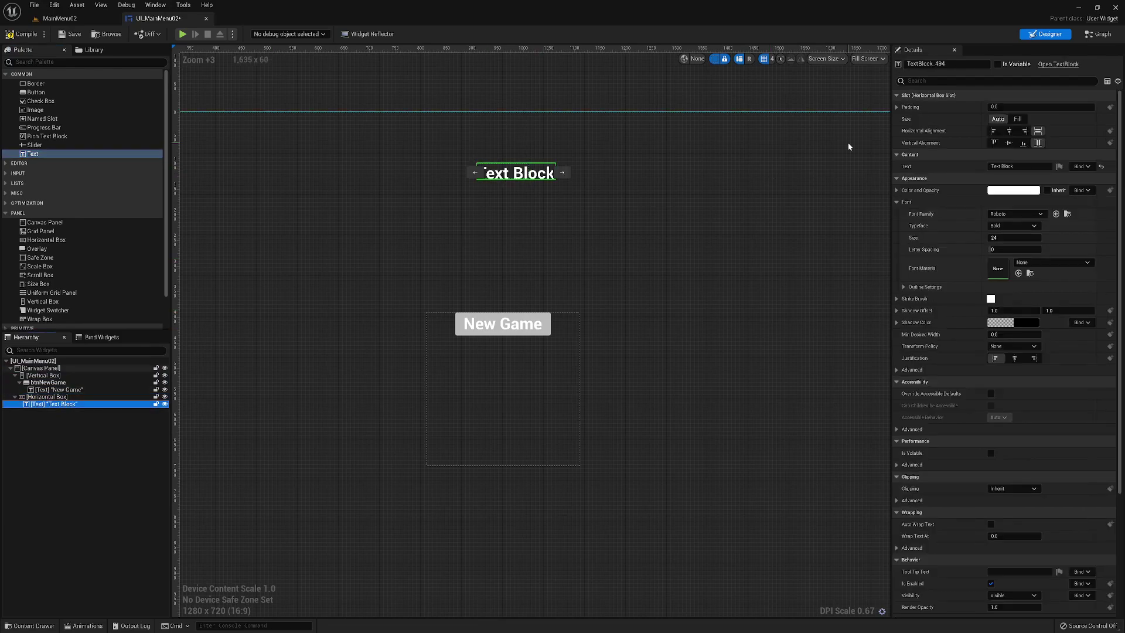
left_click_drag(1020, 166, 986, 166)
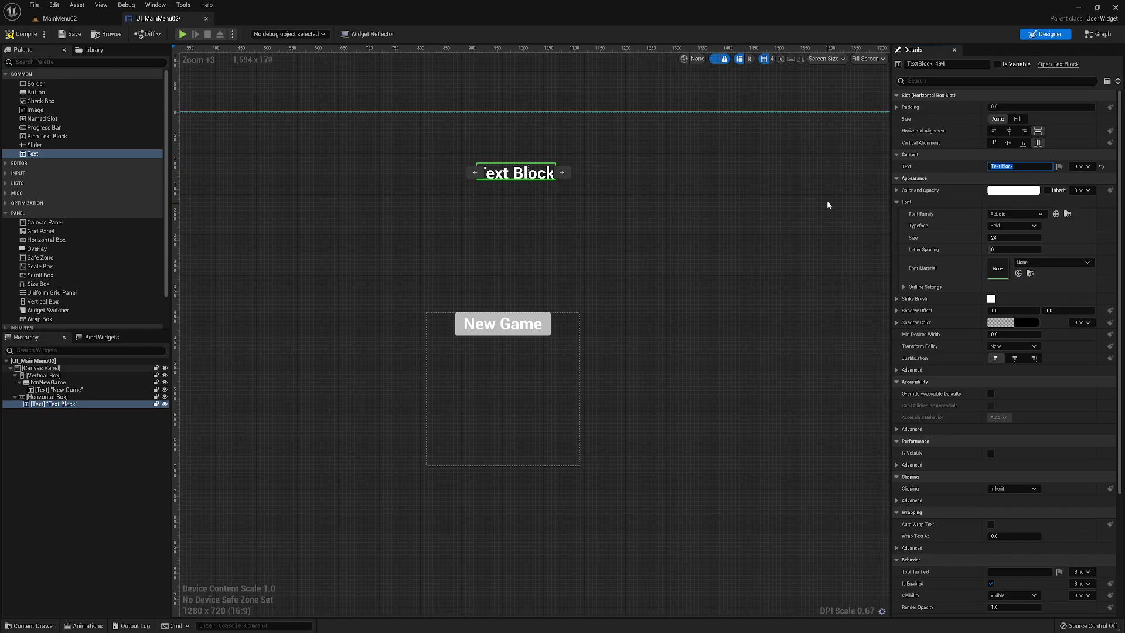
type("Main Menu")
key("Return")
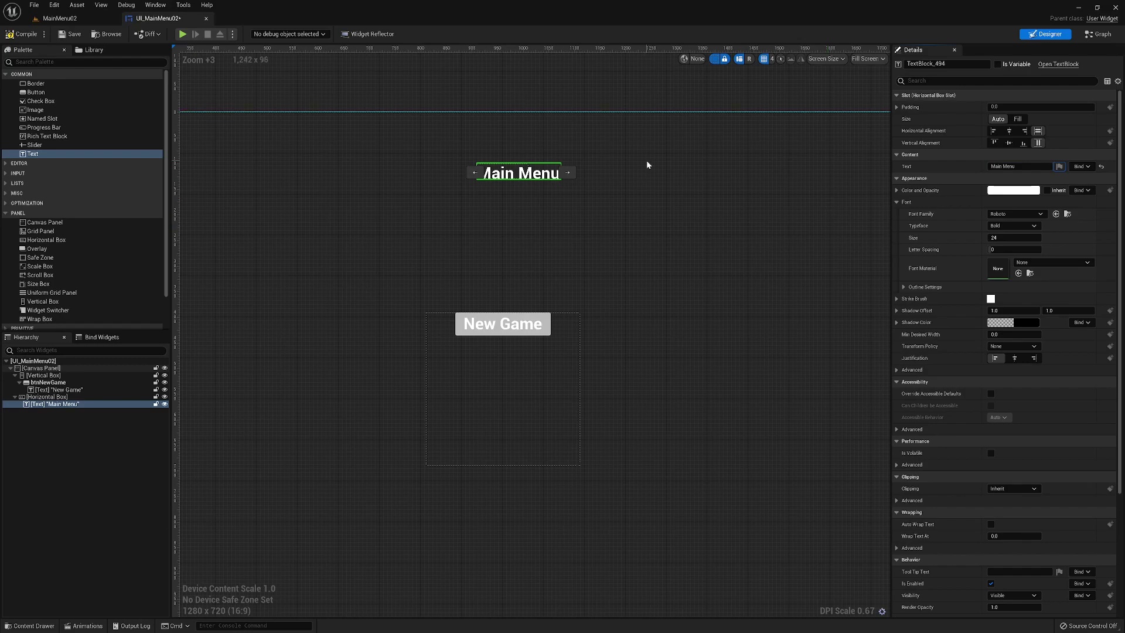
left_click(1014, 238)
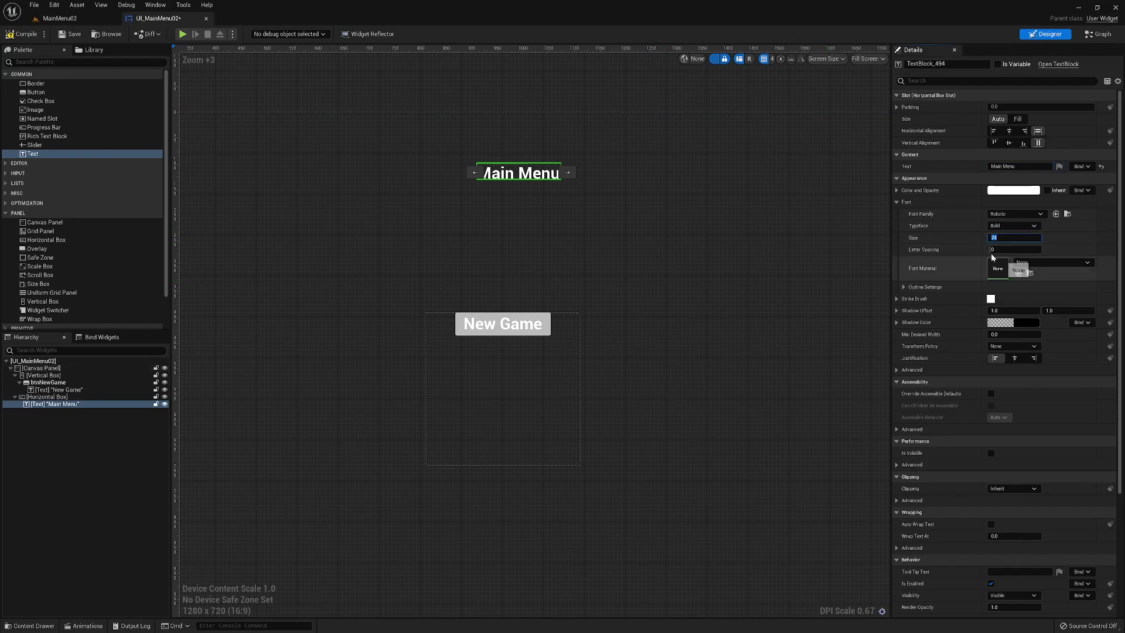
left_click(897, 203)
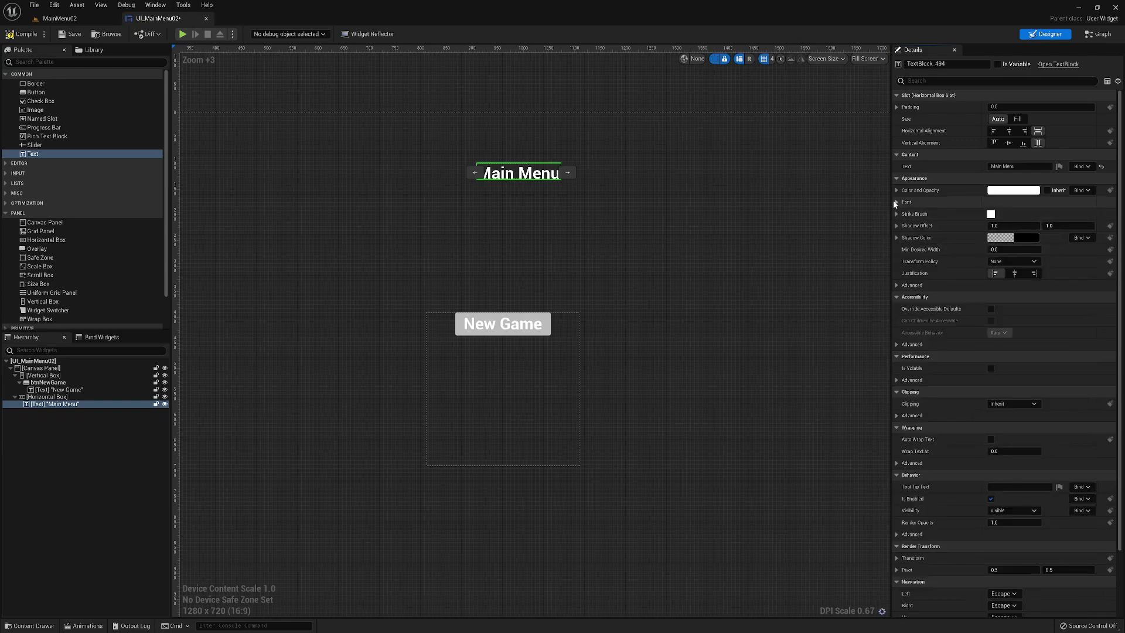
left_click(897, 203)
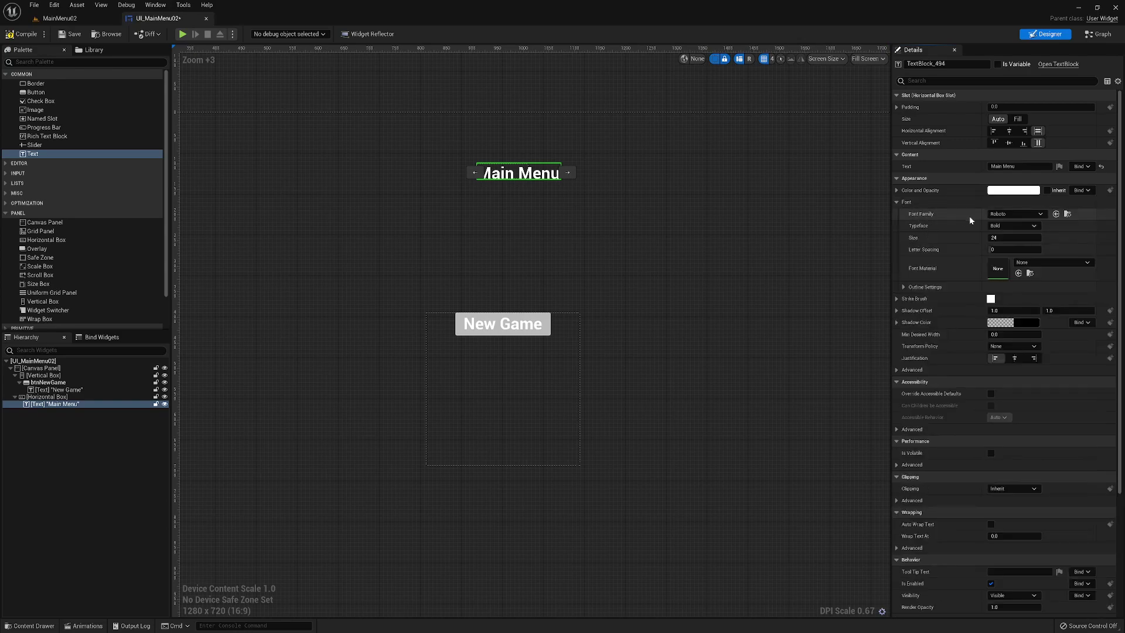
left_click(1041, 214)
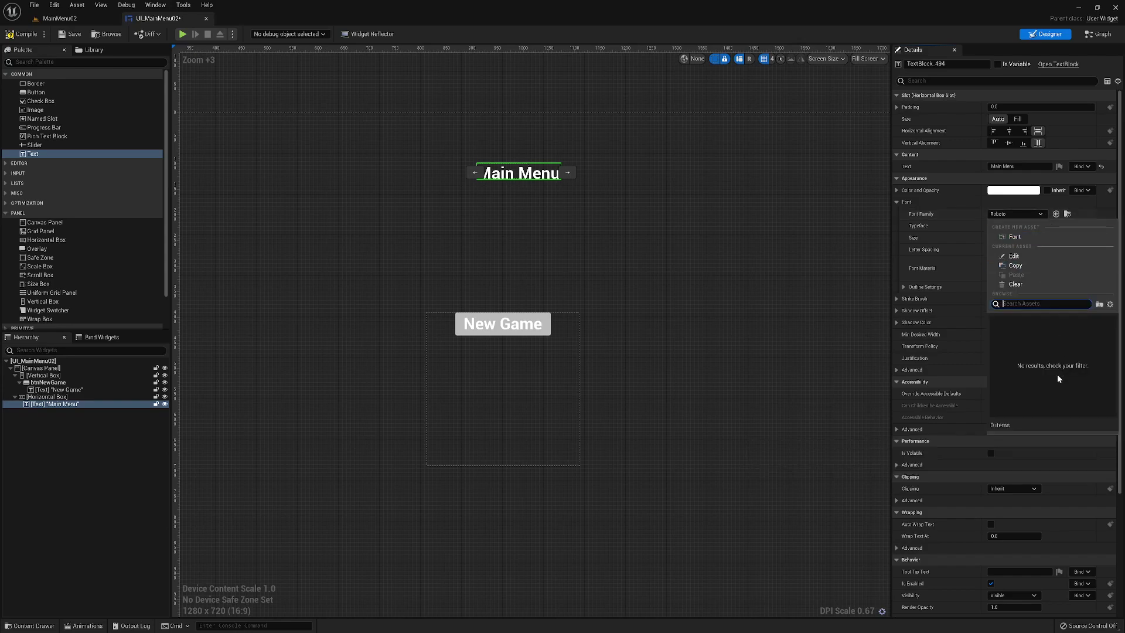
left_click(1041, 216)
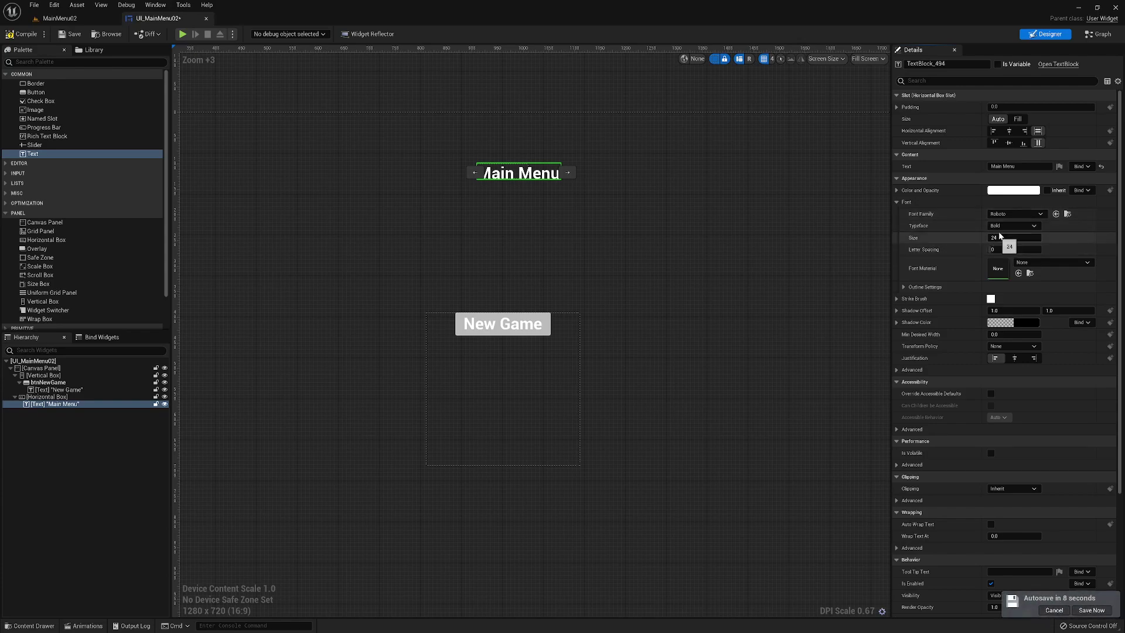
Step: Postpone the autosave and set the "Main Menu" text's font size to 52
left_click(1054, 610)
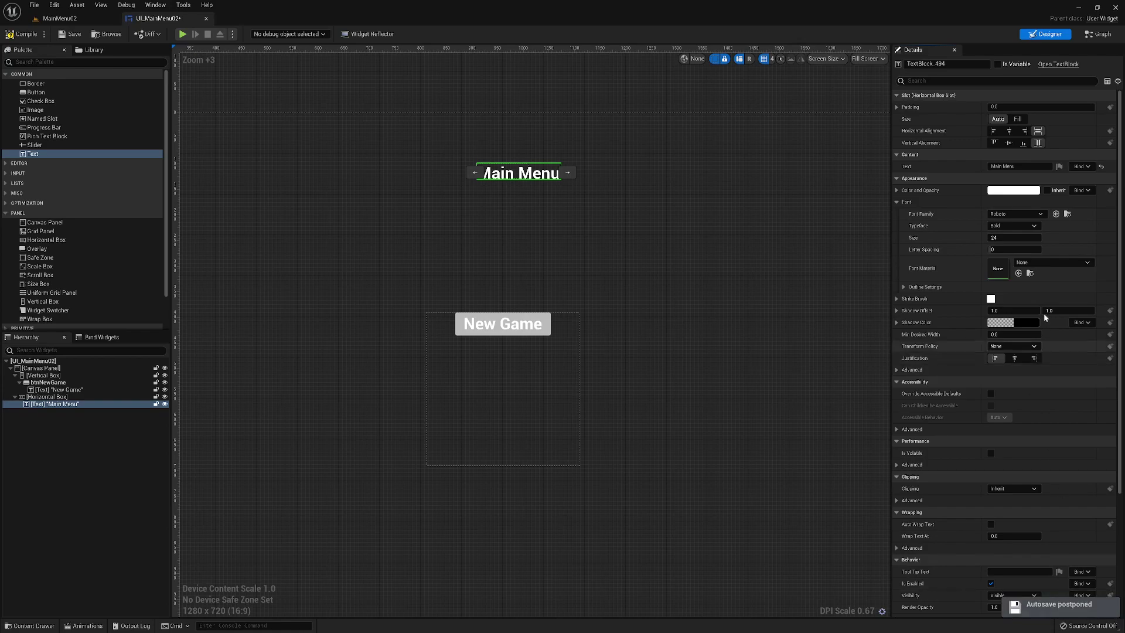
left_click(1008, 237)
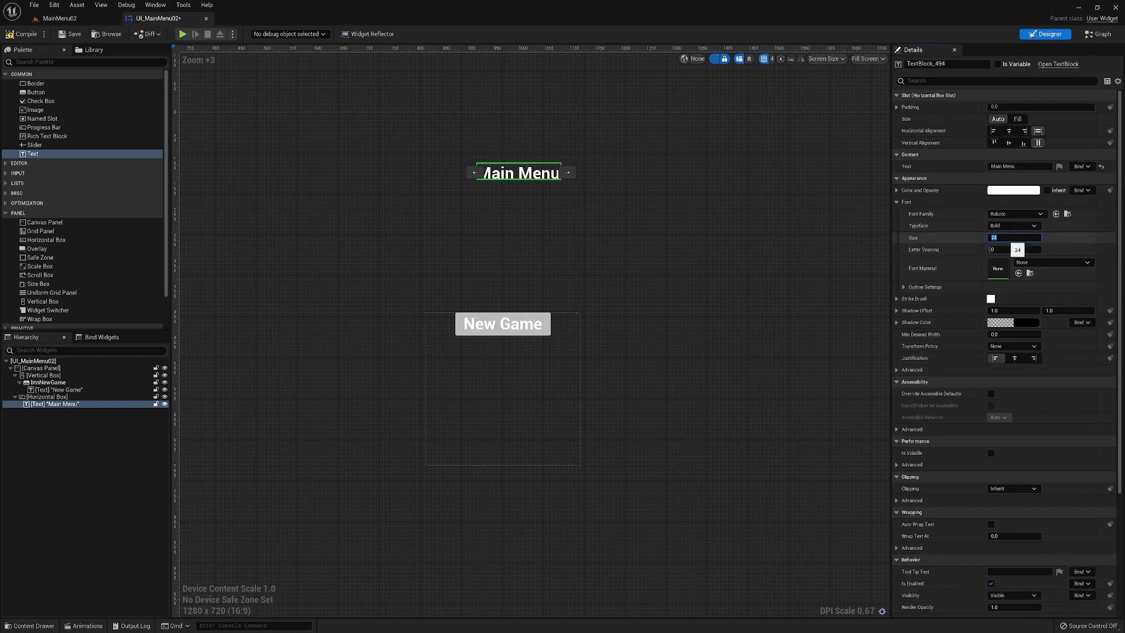
type("52")
key("Tab")
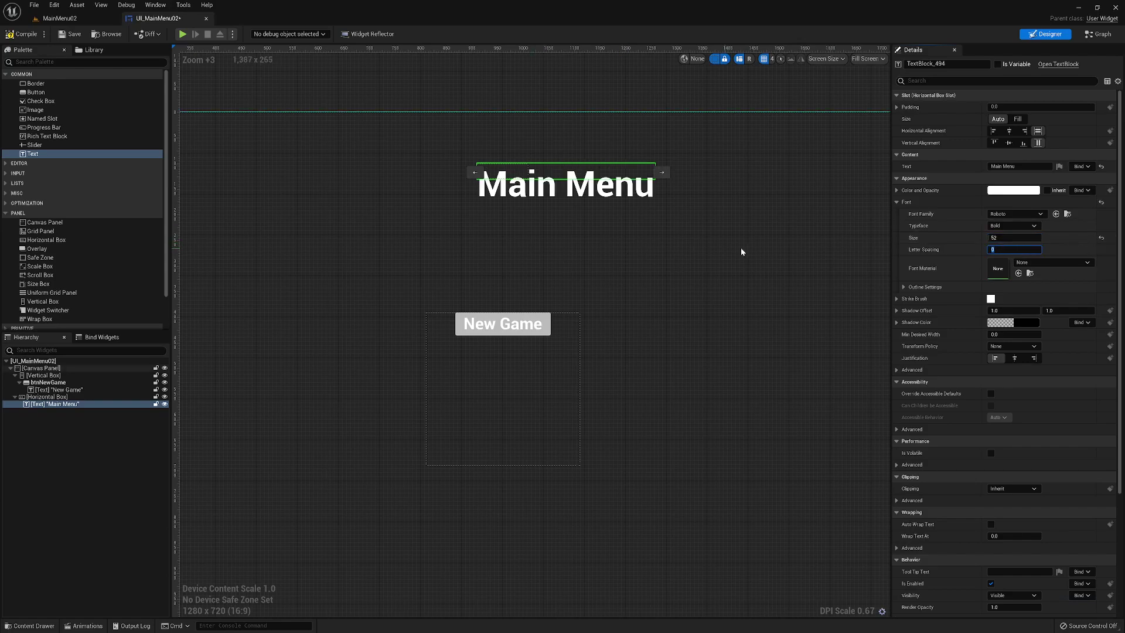
Step: Center the "Main Menu" text horizontally and vertically in its slot, with the slot size set to Auto
left_click(1009, 131)
left_click(1010, 143)
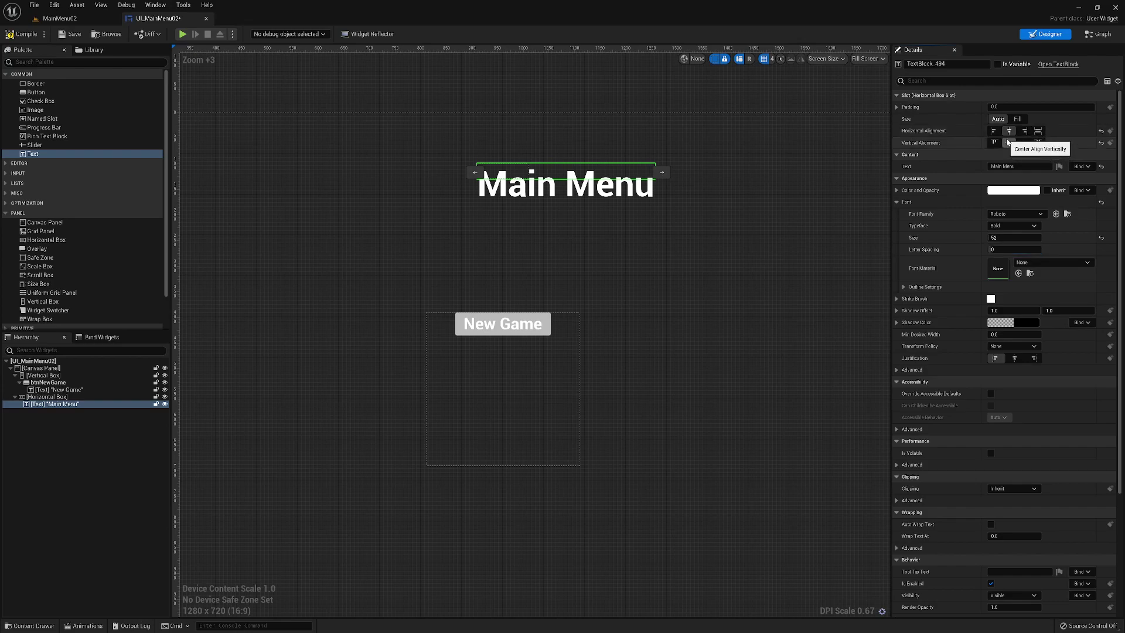
left_click(1019, 119)
left_click(998, 119)
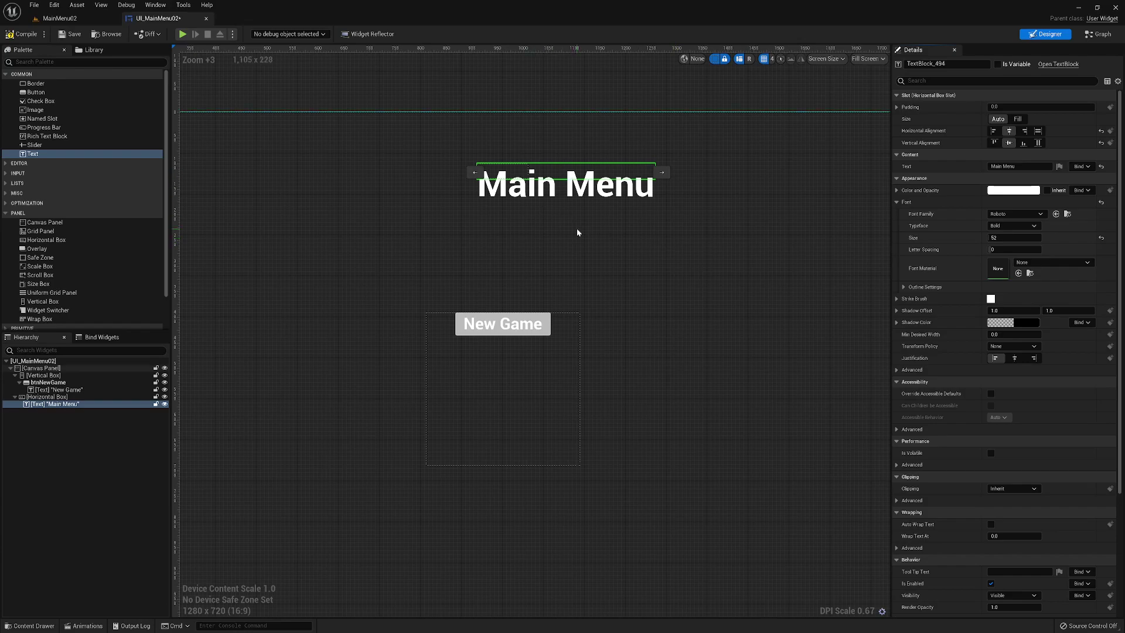
Step: Set the Position Y of the Horizontal Box holding the "Main Menu" title to 300
left_click(49, 397)
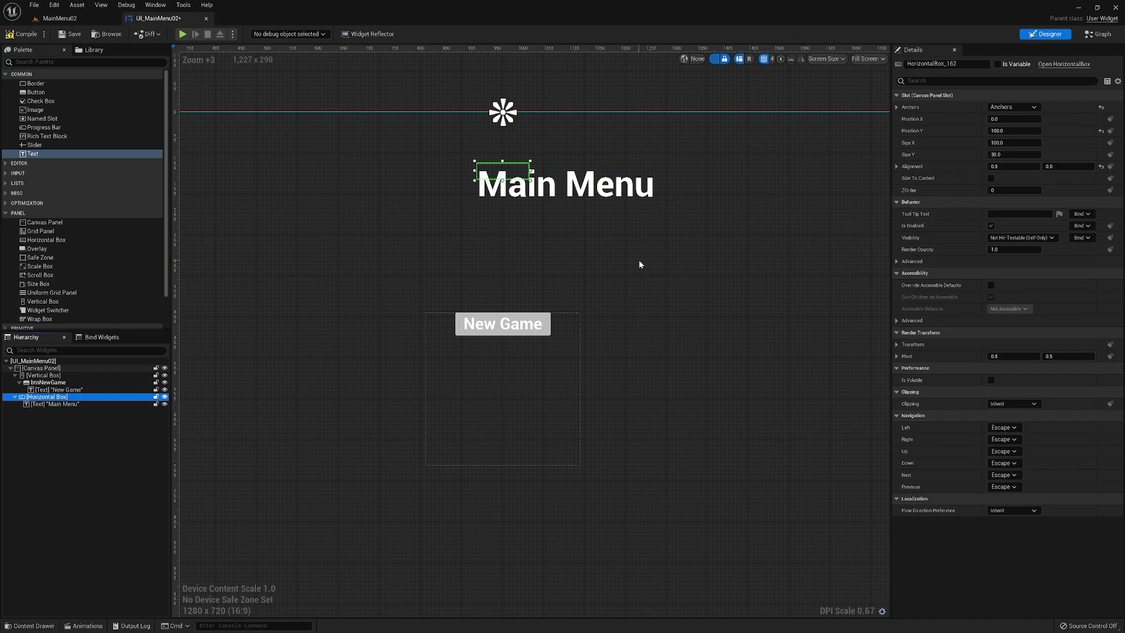
left_click(1010, 130)
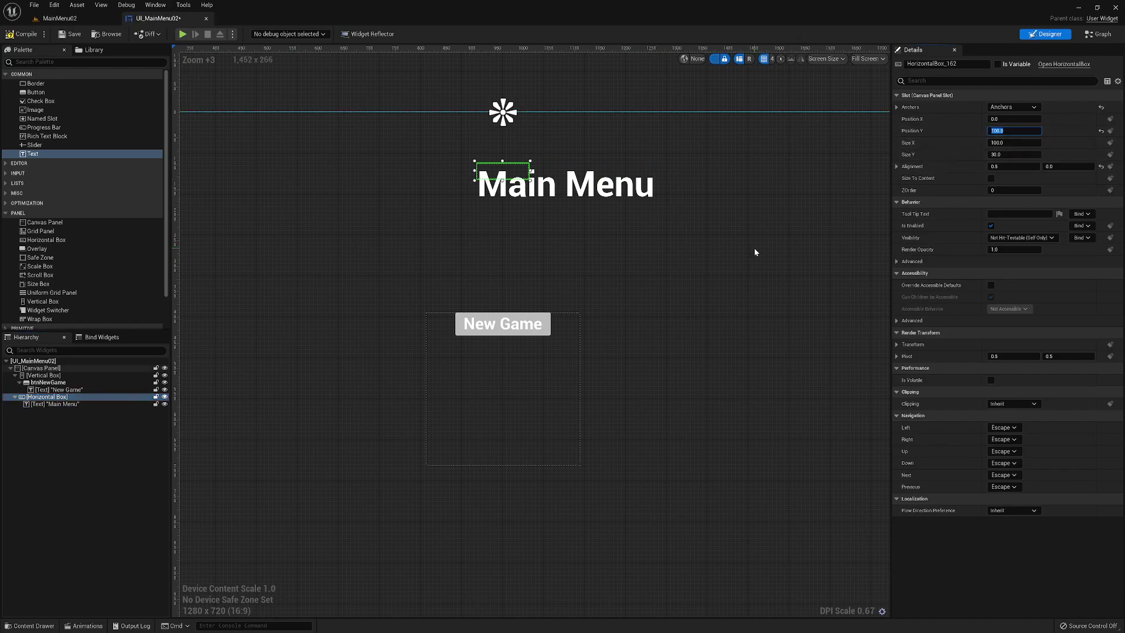
type("300")
key("Tab")
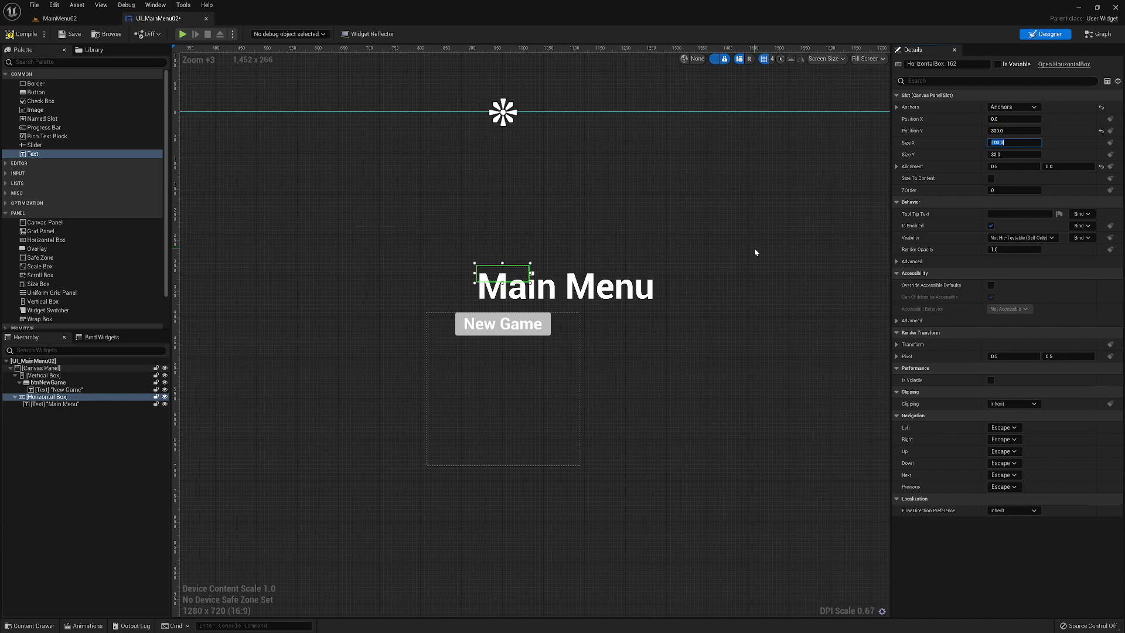
left_click(852, 195)
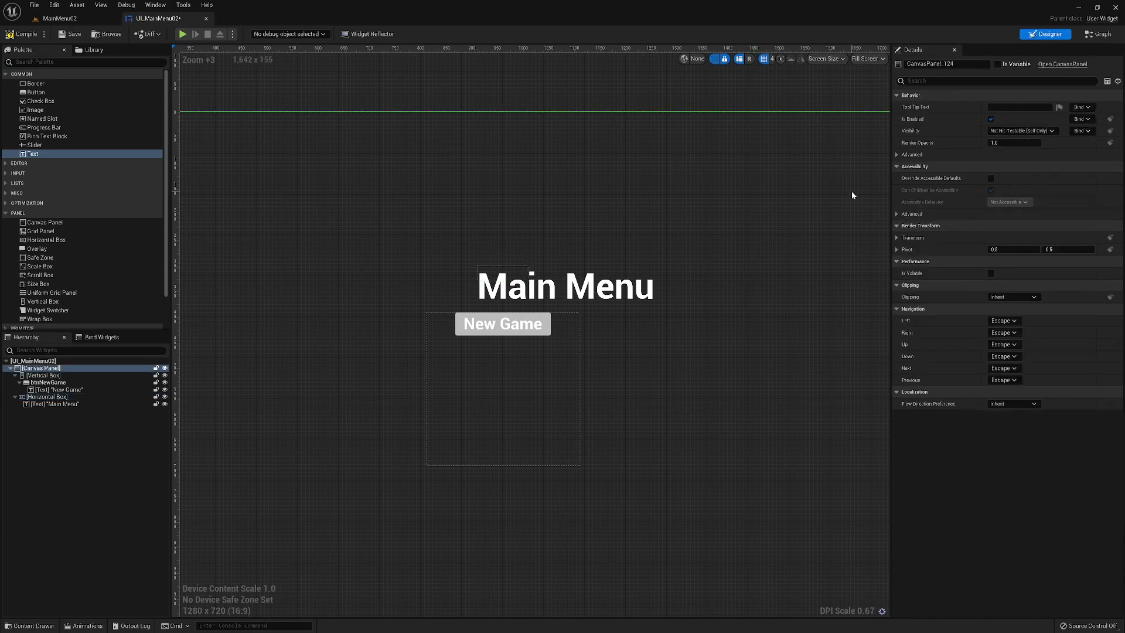
Step: Undo the last Position Y change and set the Size Y of the title's Horizontal Box to 200
key("ctrl+z")
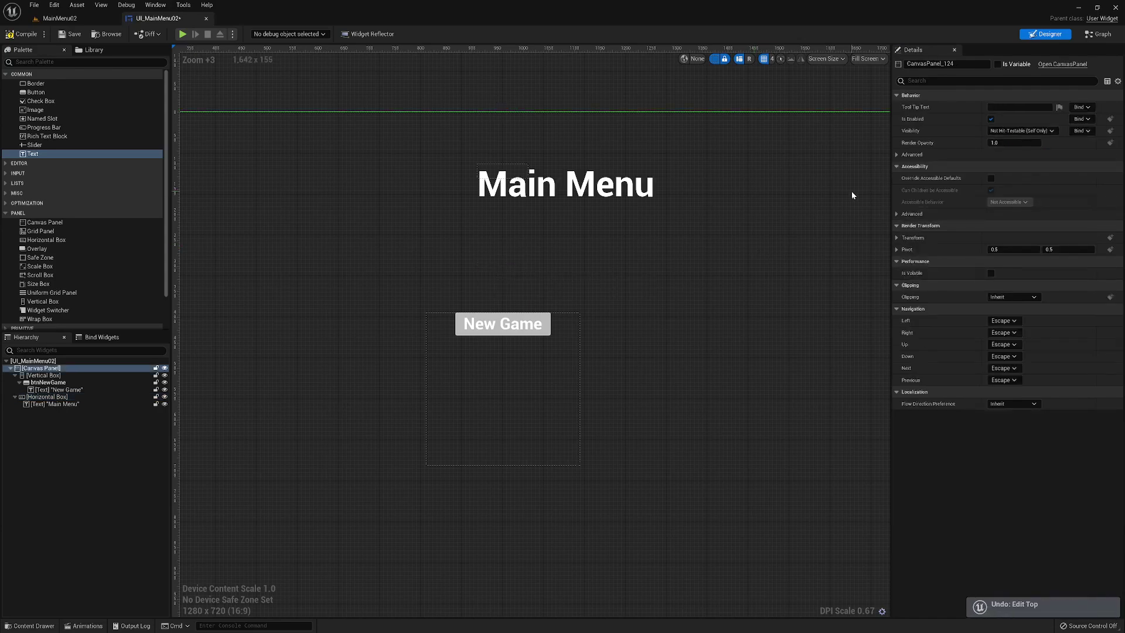
left_click(52, 397)
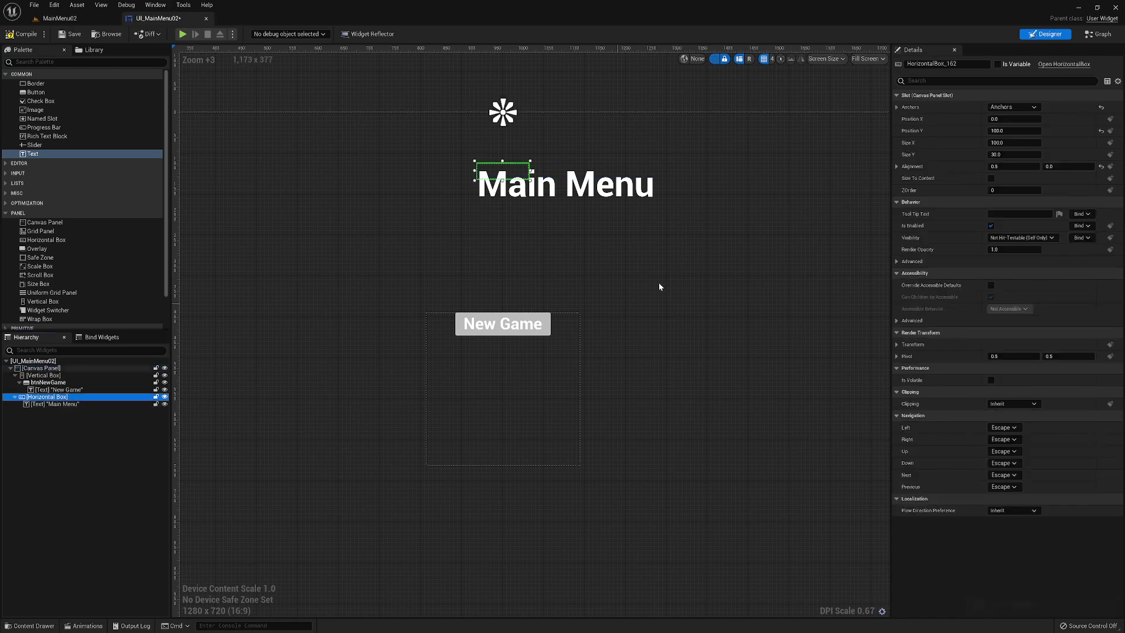
left_click(1015, 143)
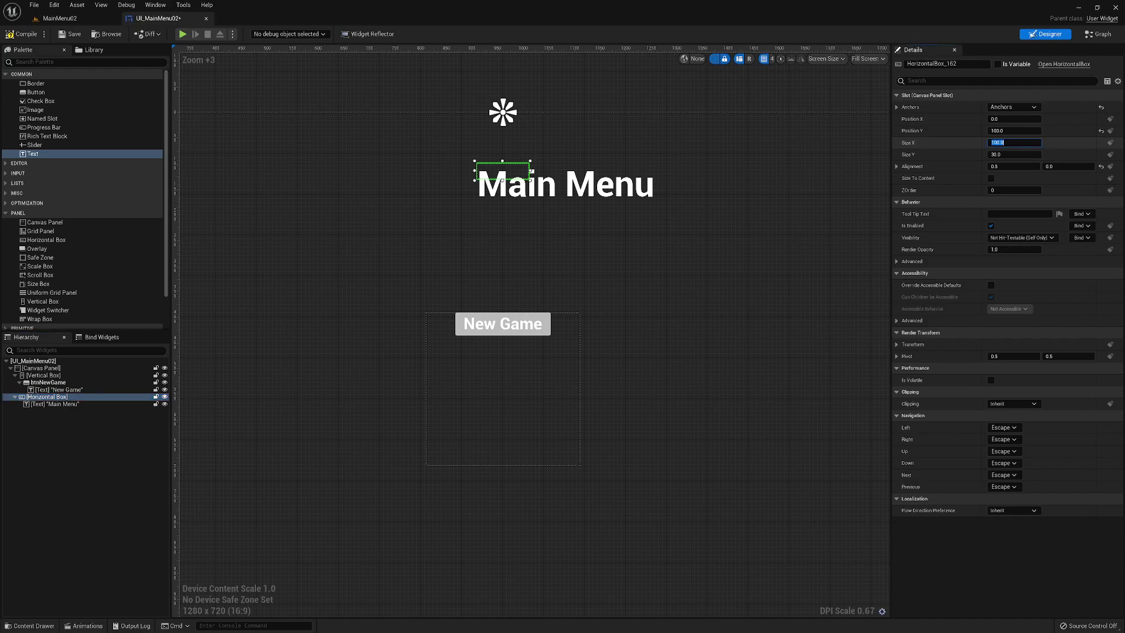
key("Tab")
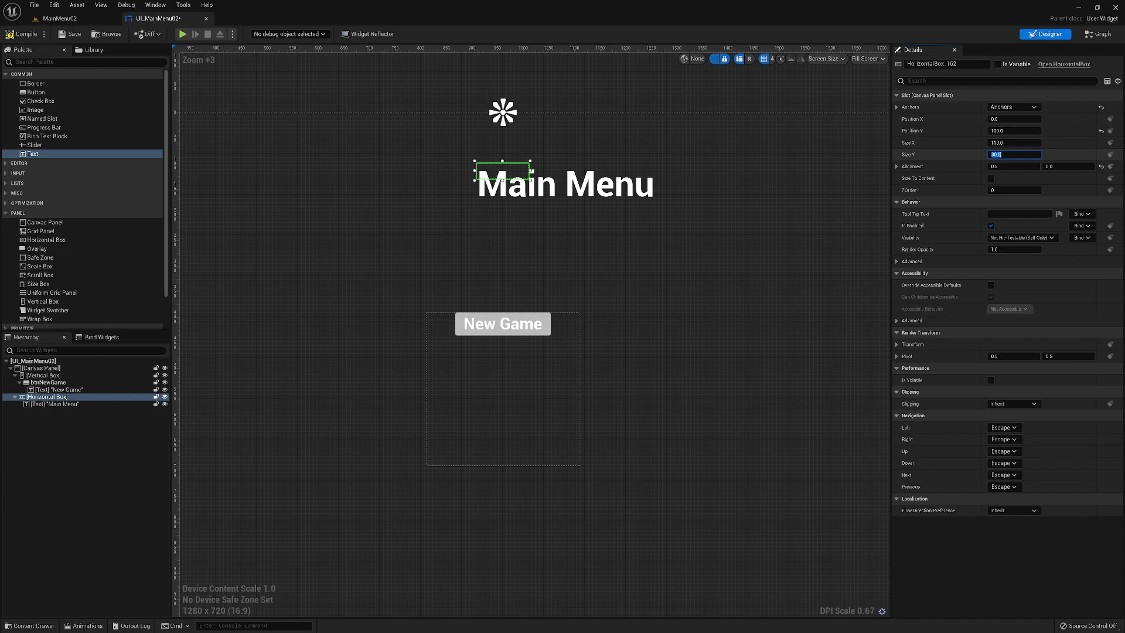
type("200")
key("Tab")
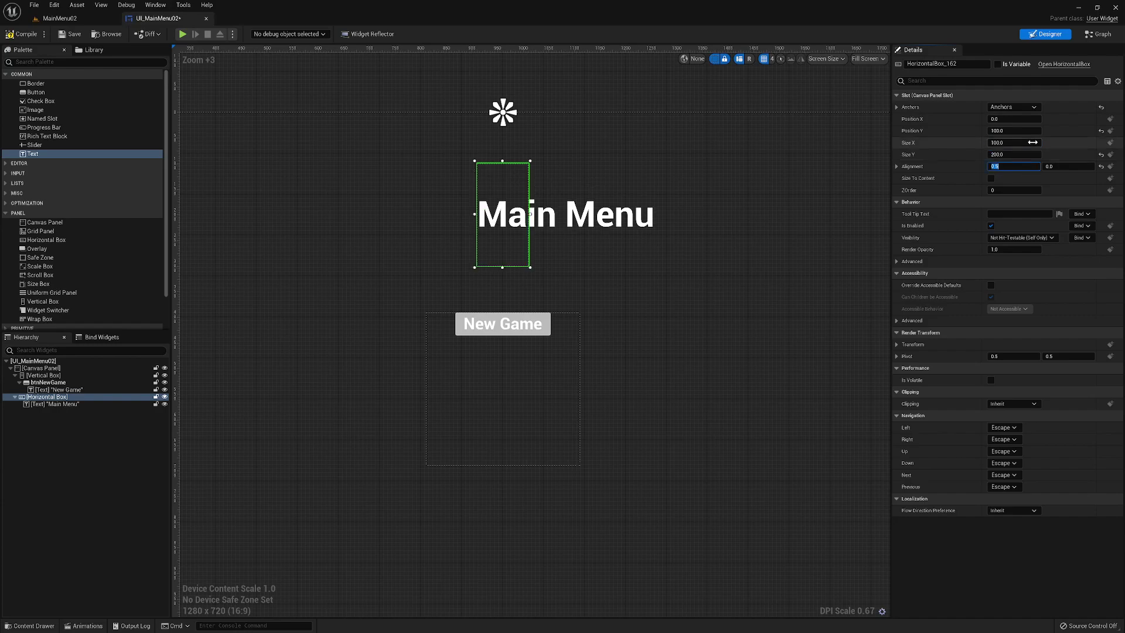
Step: Try a Size Y of 60 for the title's Horizontal Box and settle on 80
left_click(1014, 155)
type("60")
key("Tab")
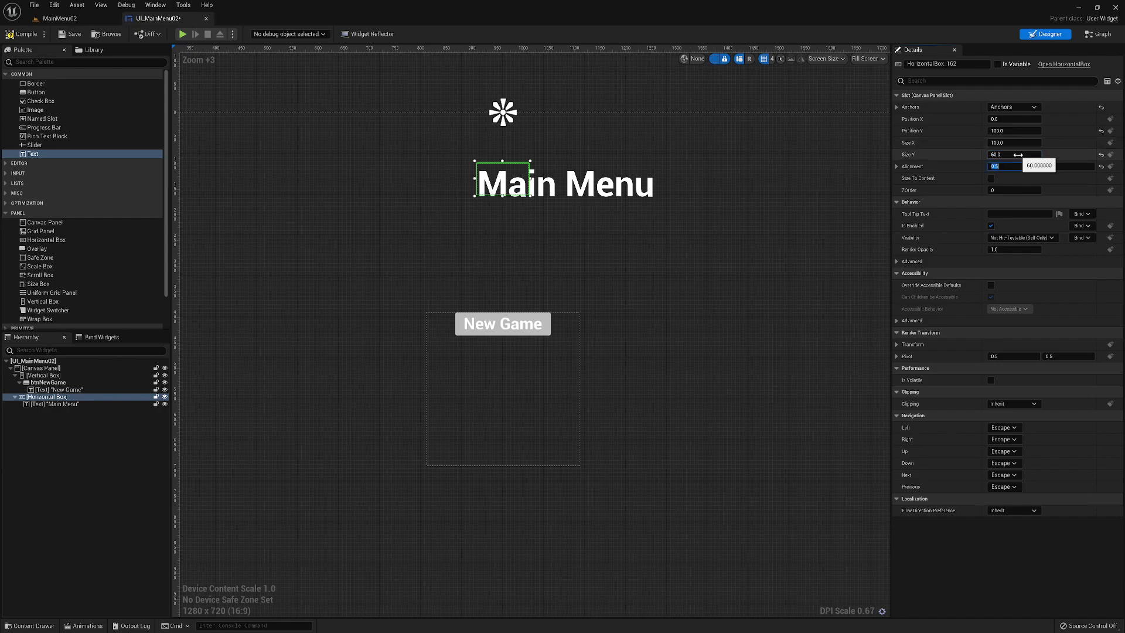
left_click(1018, 155)
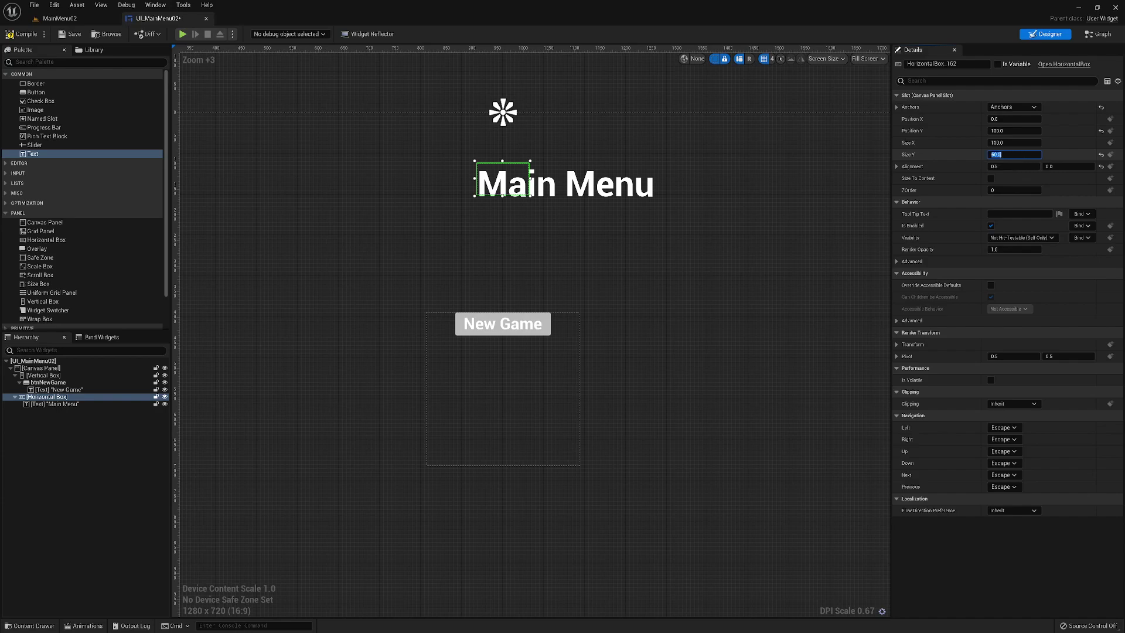
type("80")
key("Tab")
Step: Widen the title's Horizontal Box, trying a Size X of 300 and 350 and settling on 400
left_click(1014, 143)
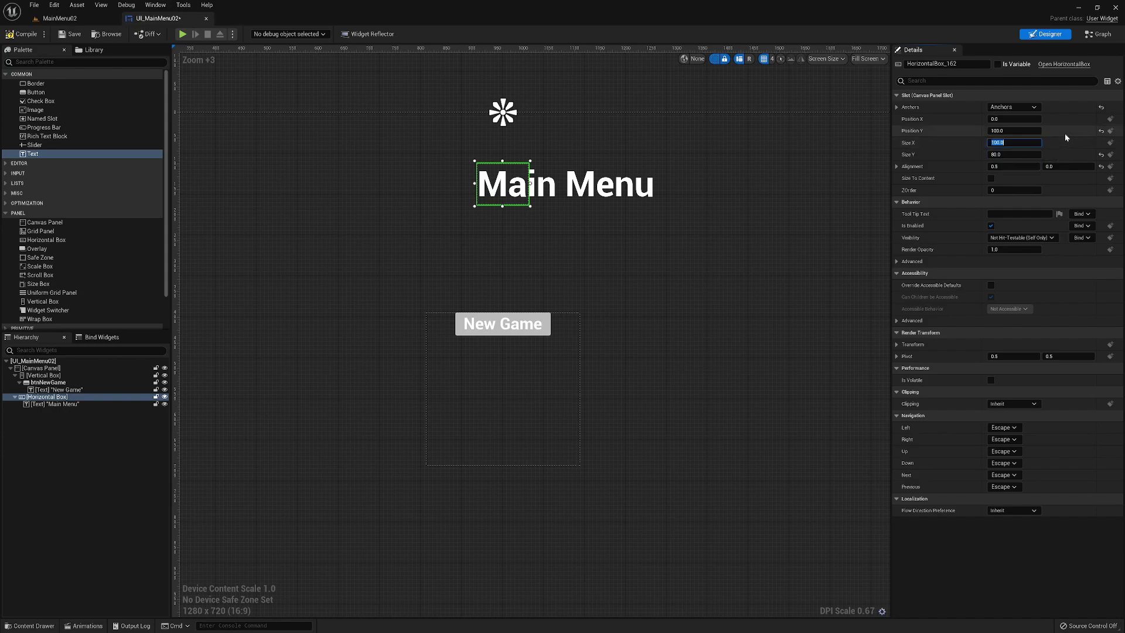
type("300")
key("Tab")
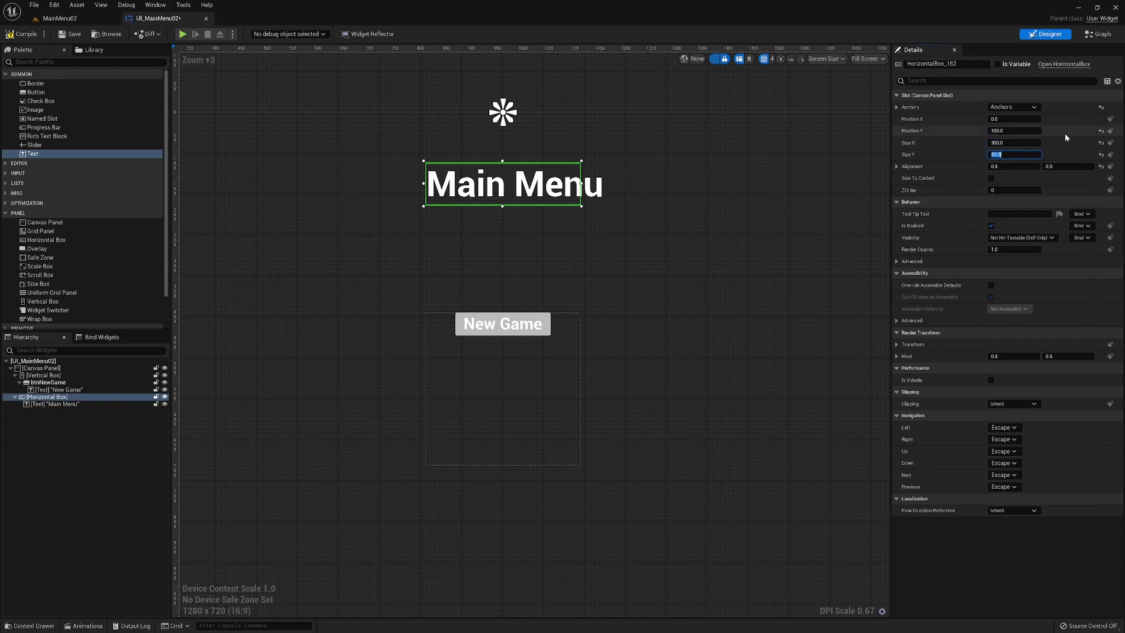
left_click(1014, 142)
type("35")
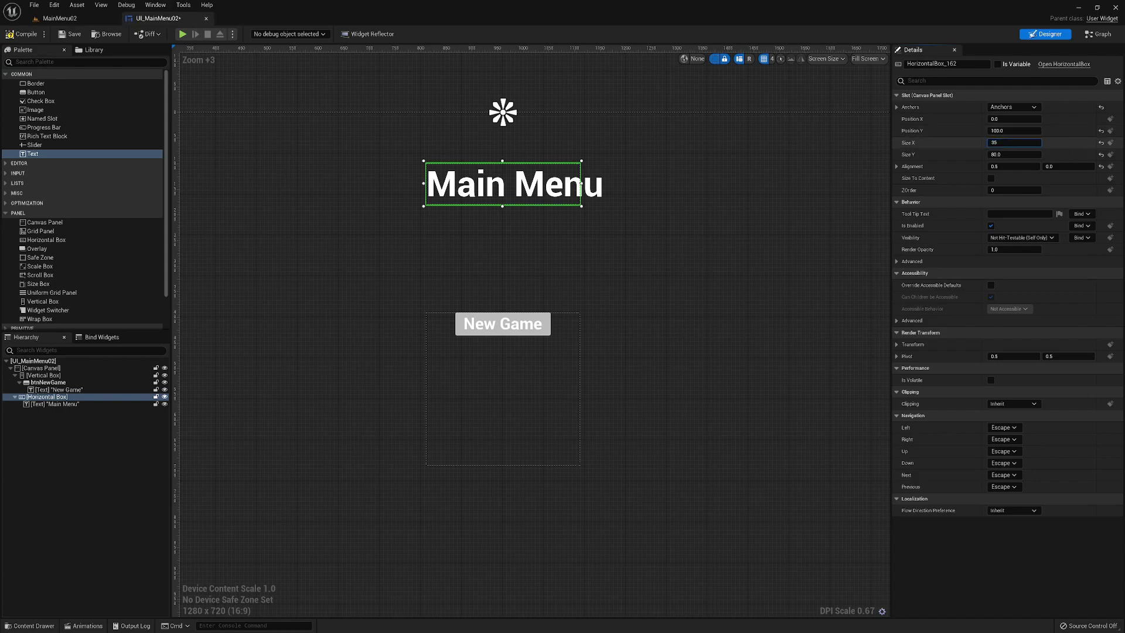
type("0")
key("Tab")
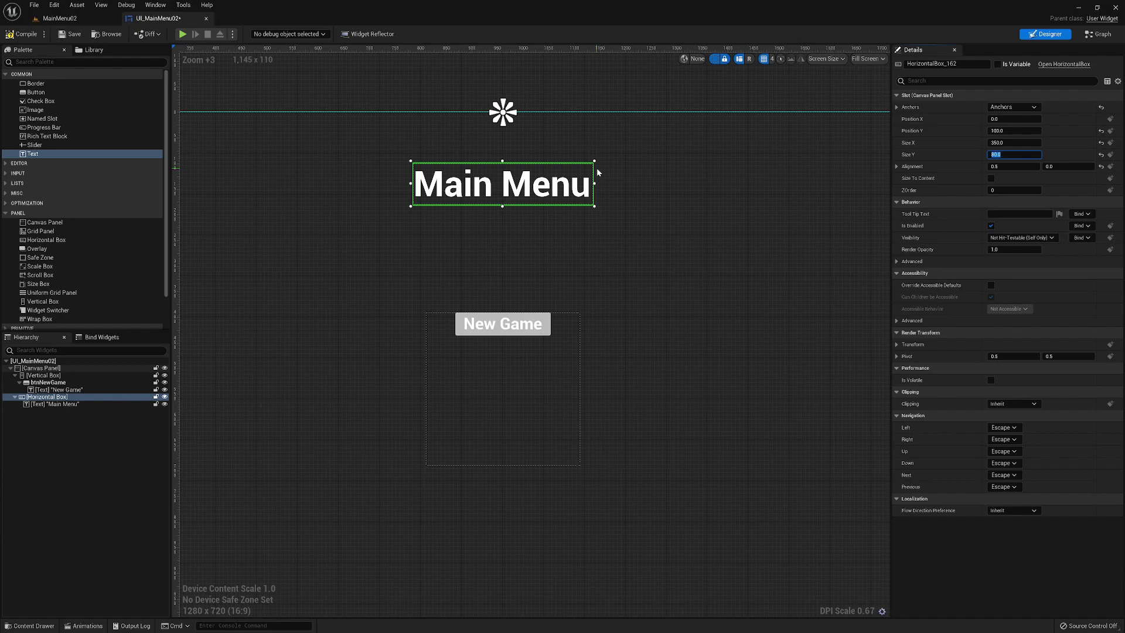
left_click(1014, 142)
type("400")
key("Tab")
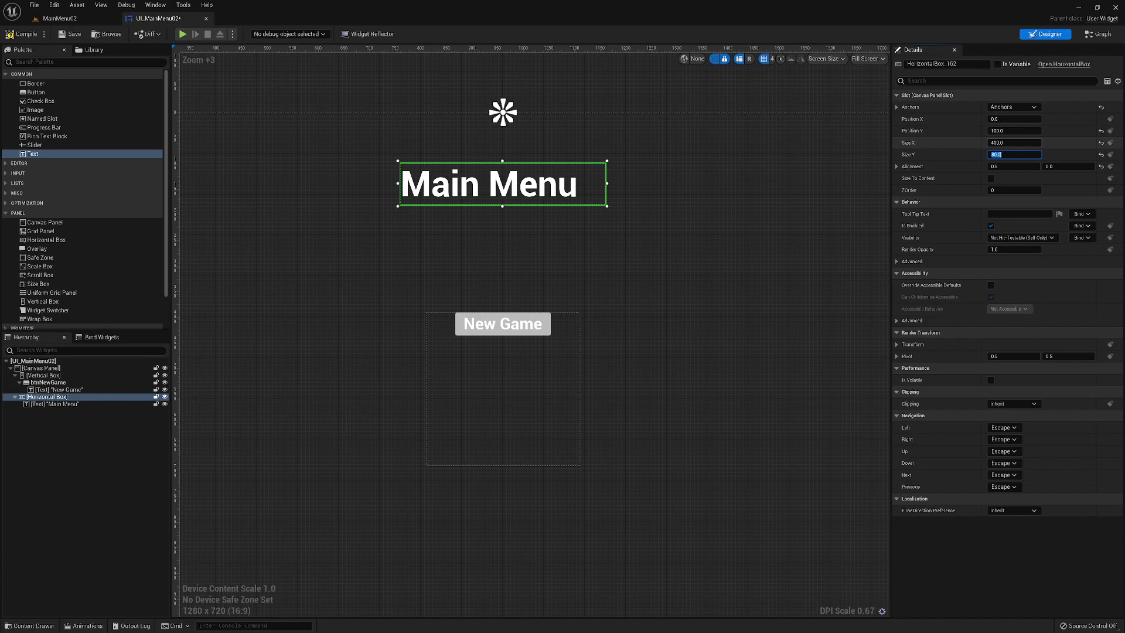
Step: Set the "Main Menu" text's slot size to Fill, and compile and save the widget
left_click(73, 404)
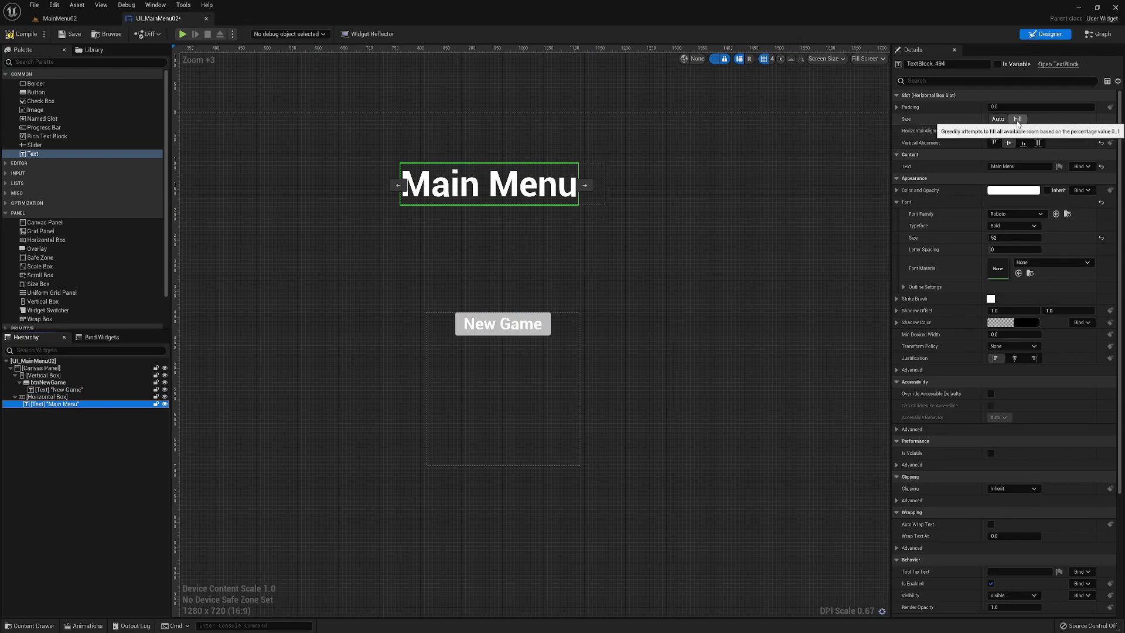
left_click(1018, 119)
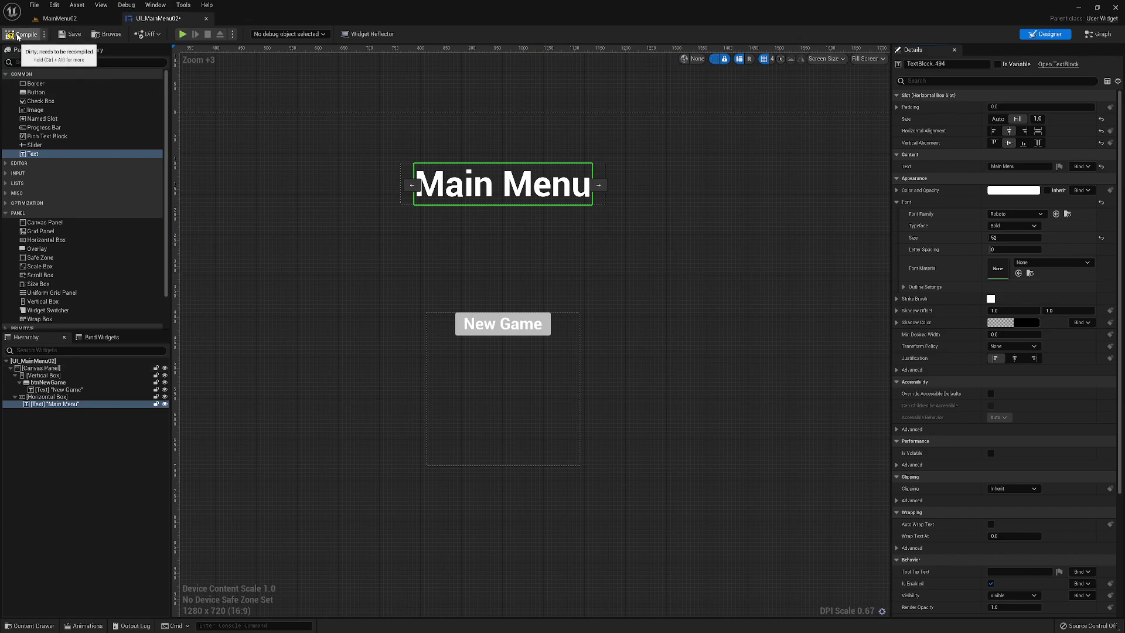
left_click(22, 34)
left_click(70, 34)
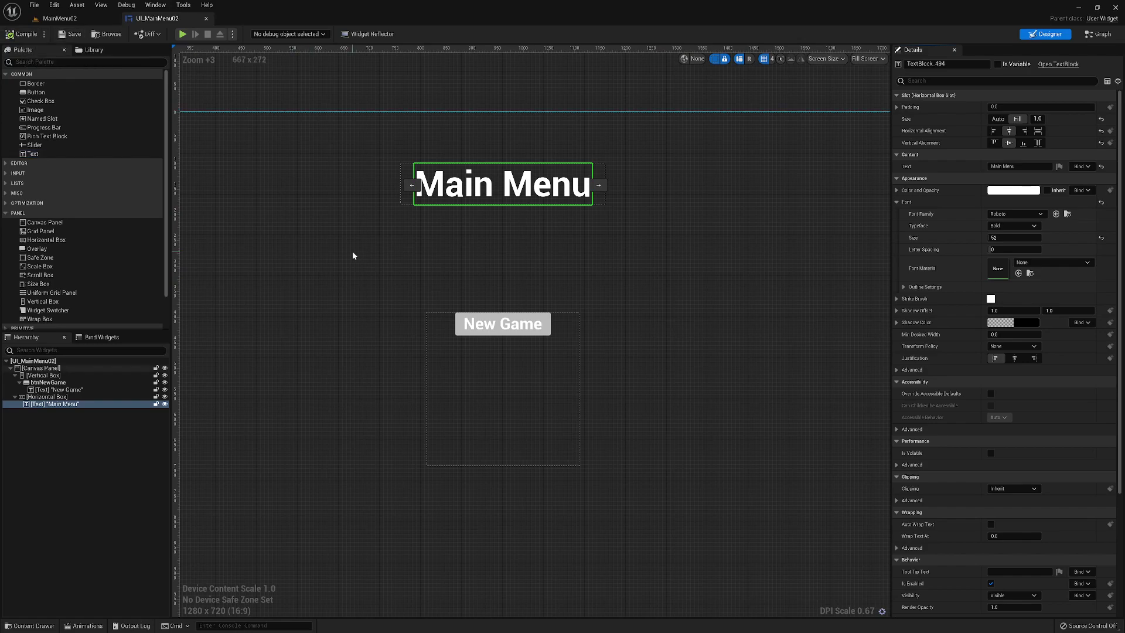
scroll(346, 251, "down", 4)
right_click_drag(342, 251, 405, 254)
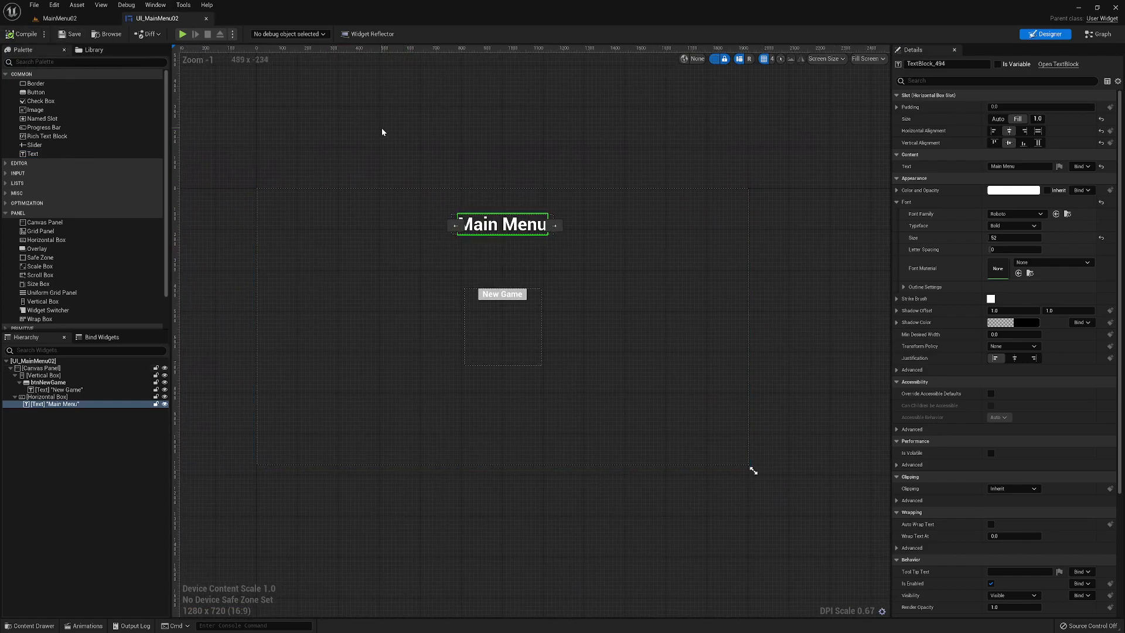
Step: Open the Level Blueprint of the MainMenu02 level and delete its Event Tick node
left_click(61, 19)
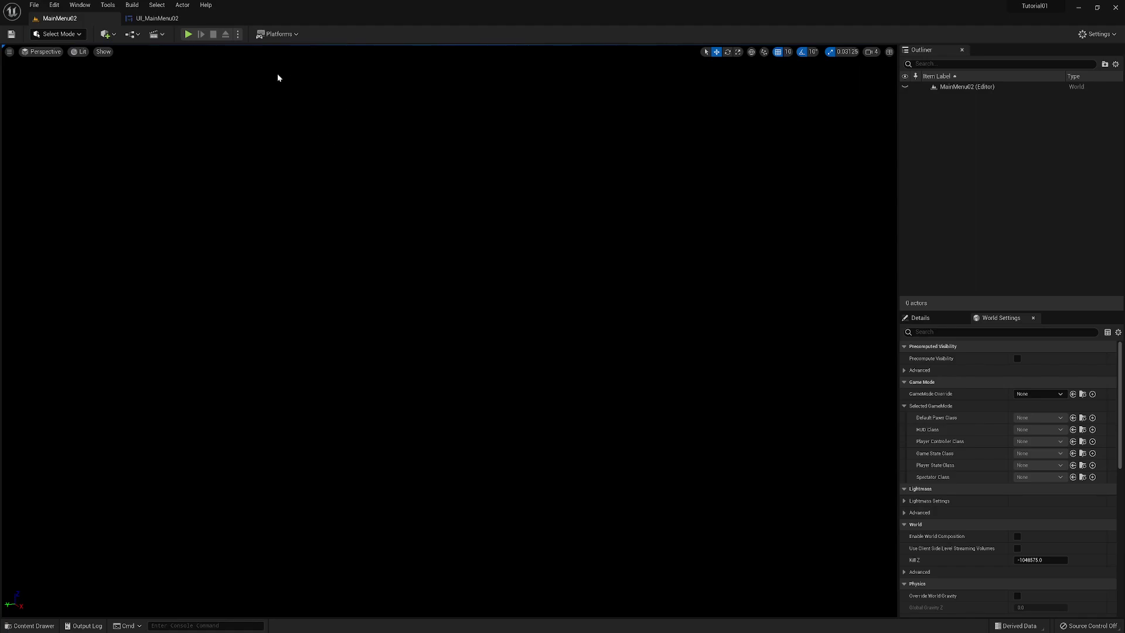
left_click(130, 35)
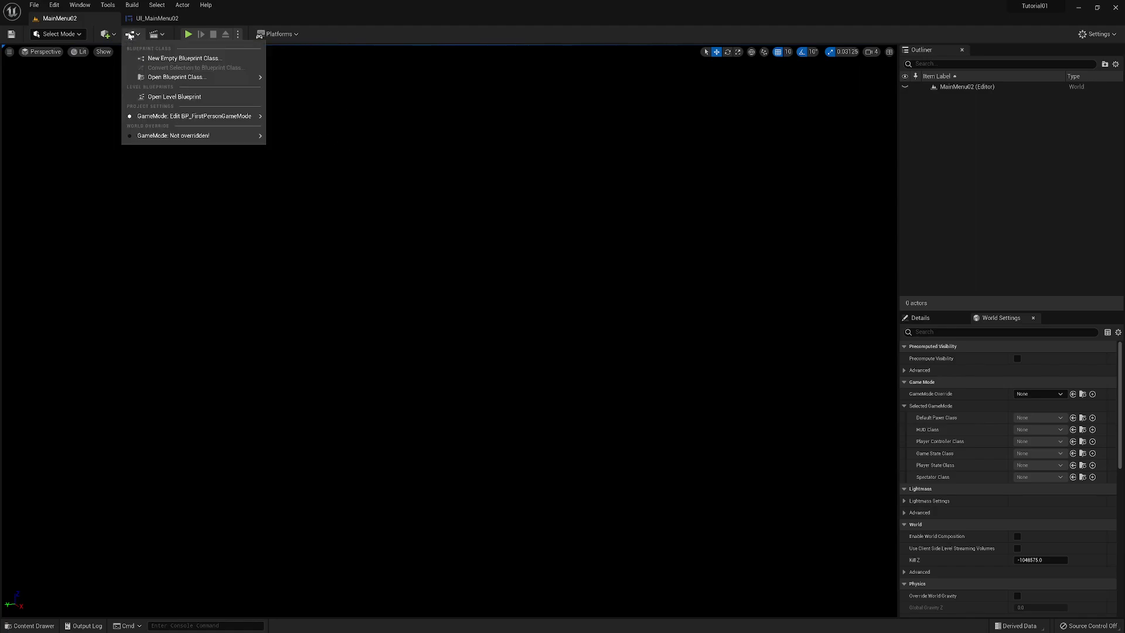
left_click(166, 97)
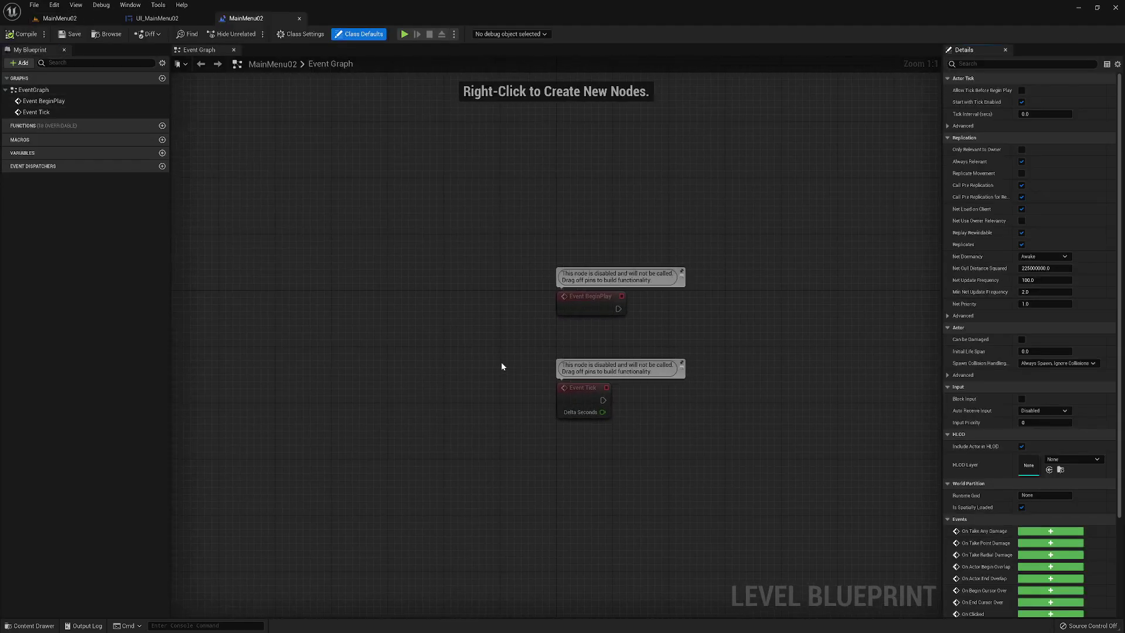
left_click_drag(498, 354, 623, 481)
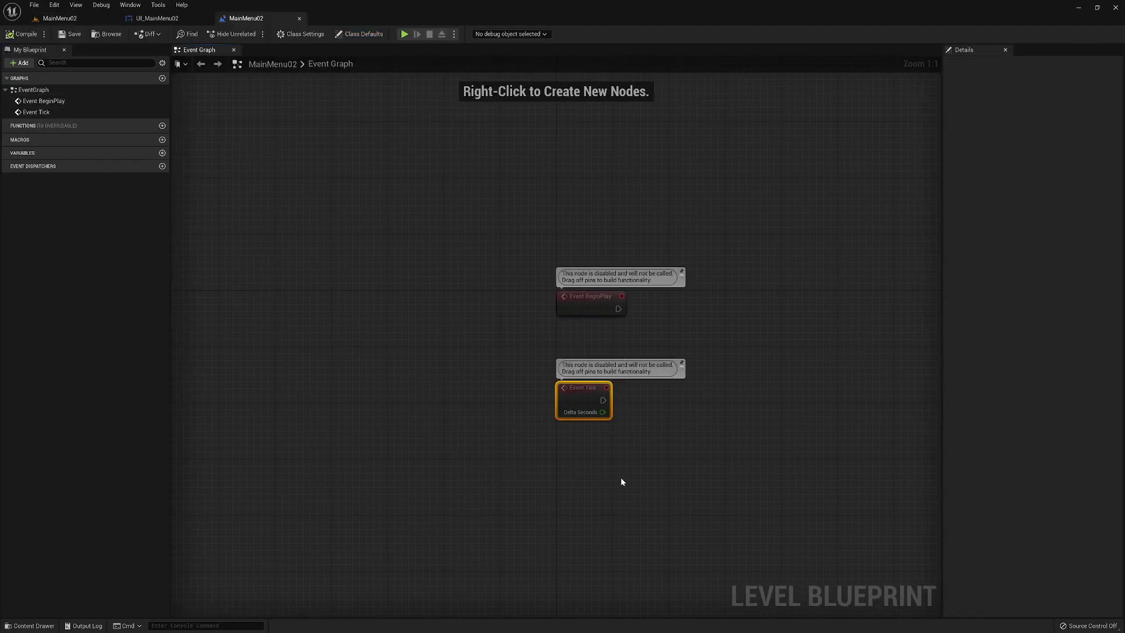
key("Delete")
right_click_drag(786, 370, 476, 293)
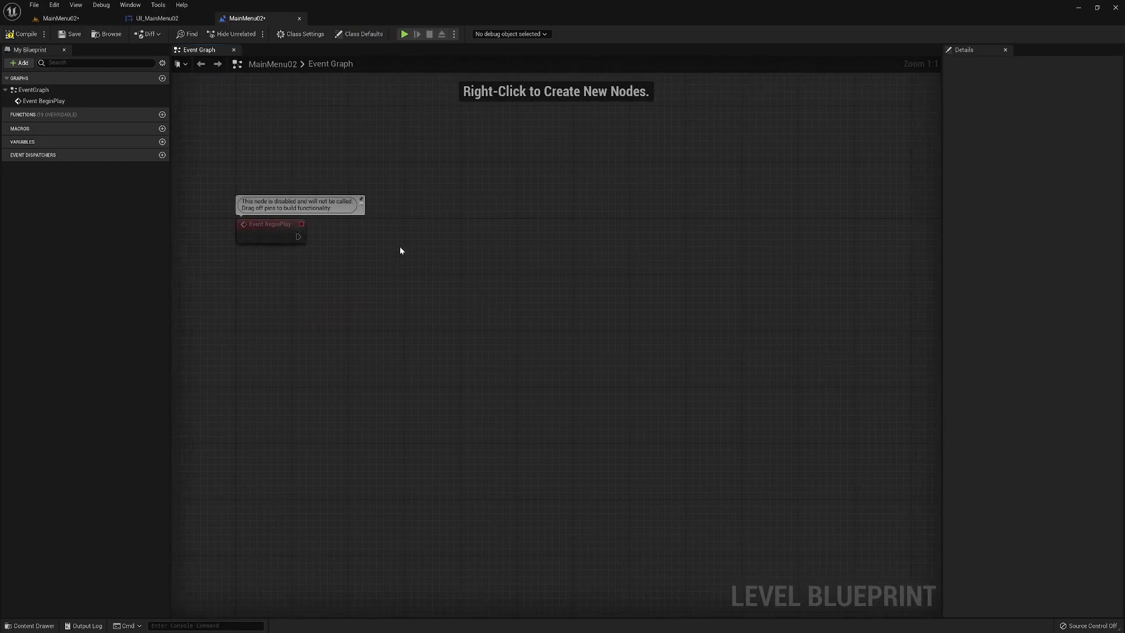
Step: Add a Create Widget node with the class UI_MainMenu02 and connect Event BeginPlay to its execution input
right_click(350, 247)
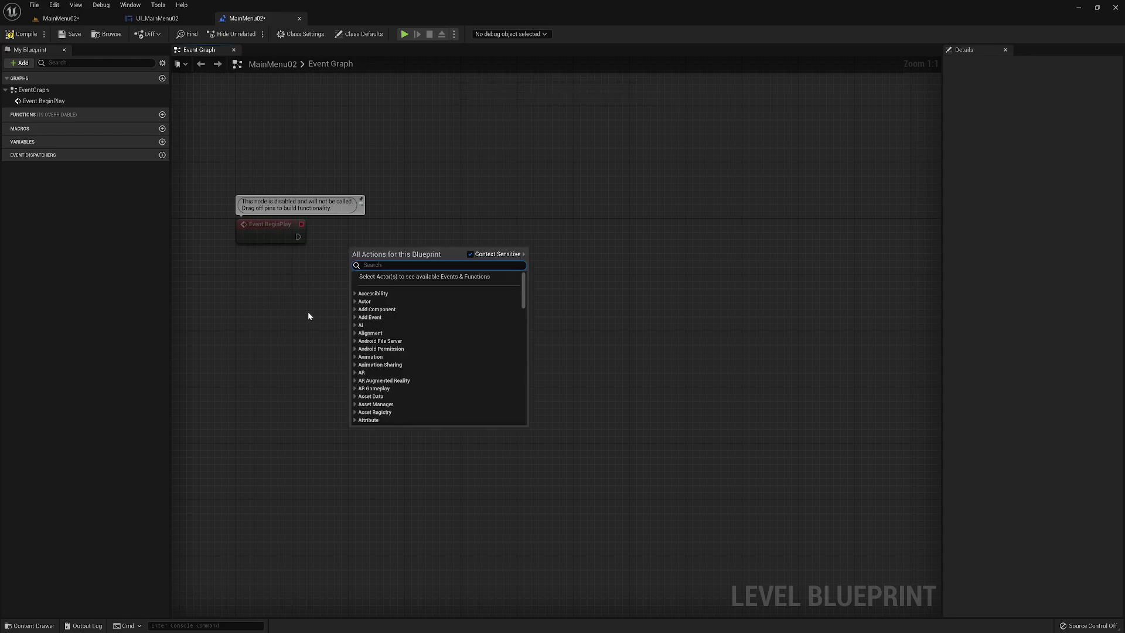
type("create")
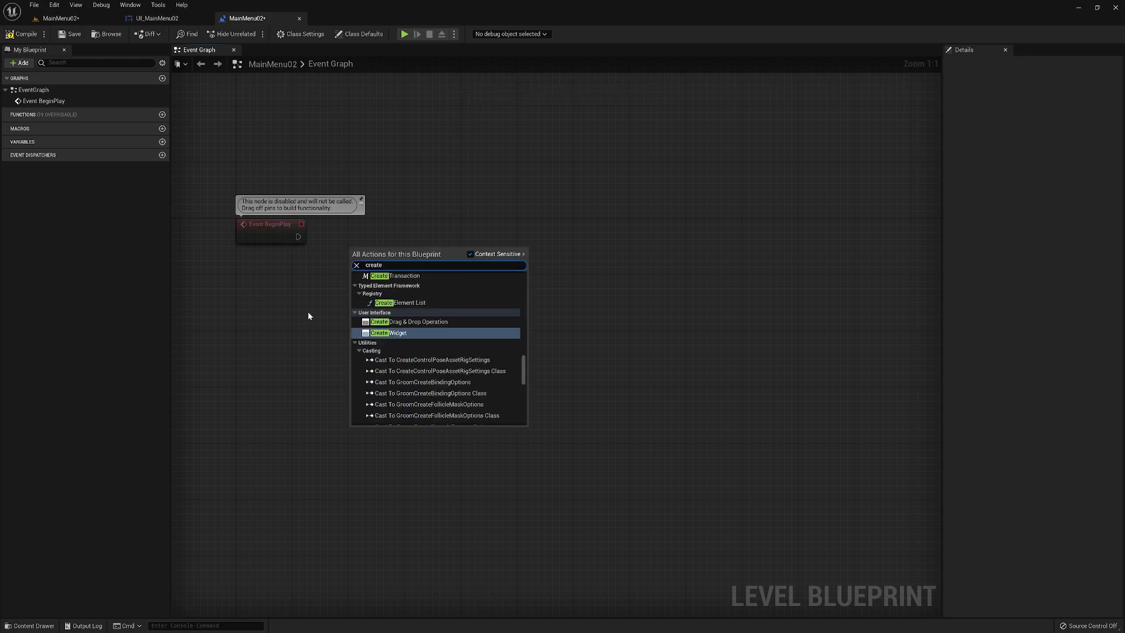
type(" wid")
key("Return")
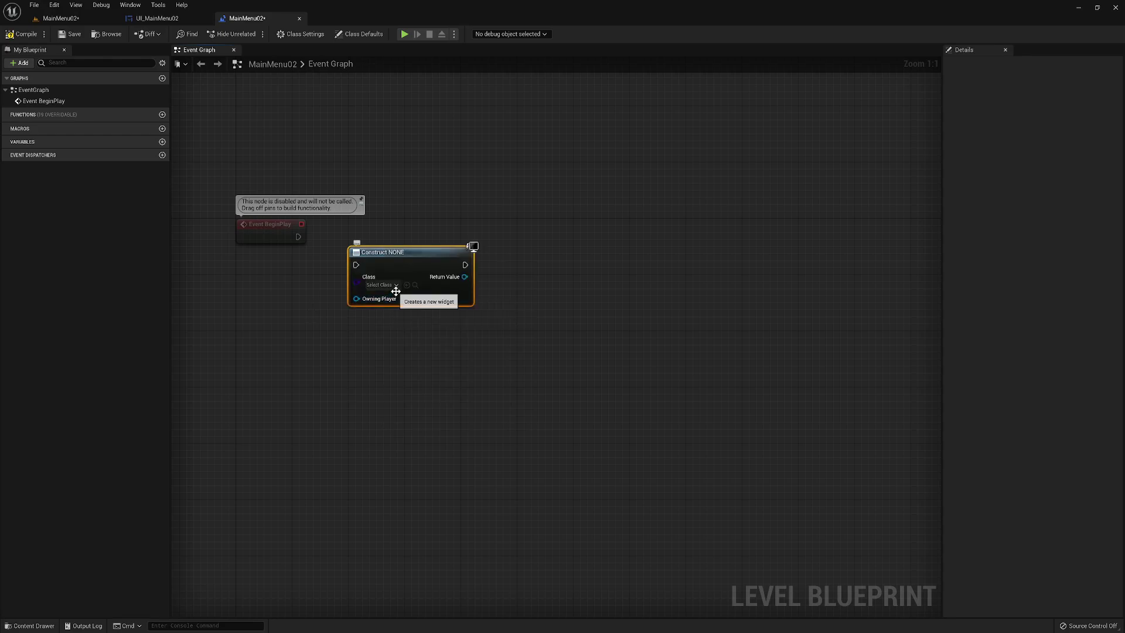
left_click_drag(399, 254, 414, 233)
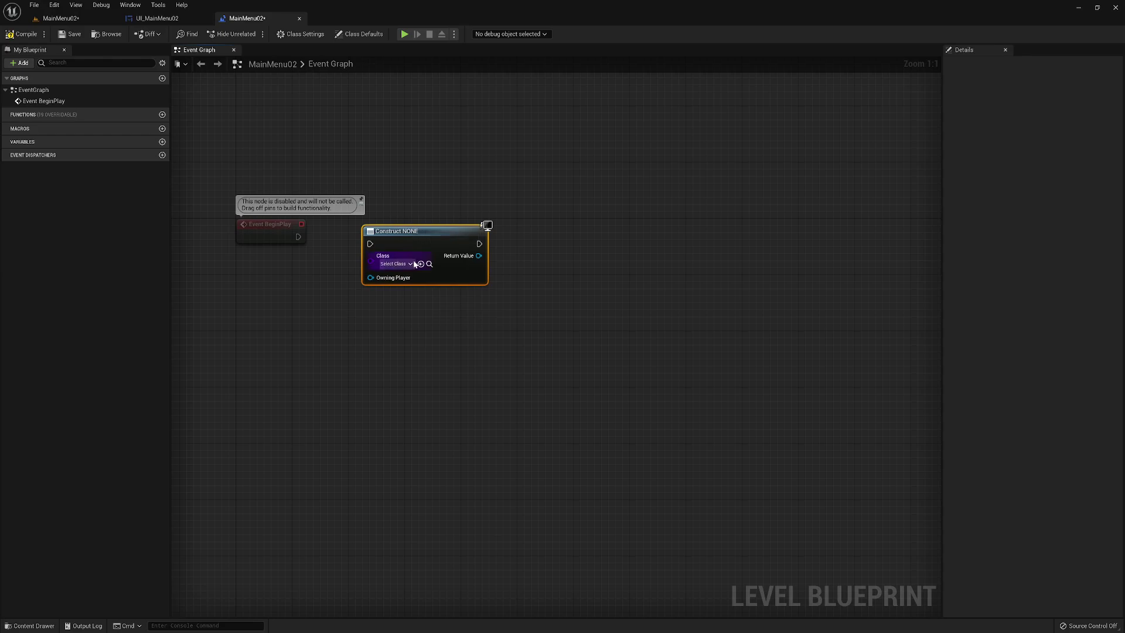
left_click(410, 264)
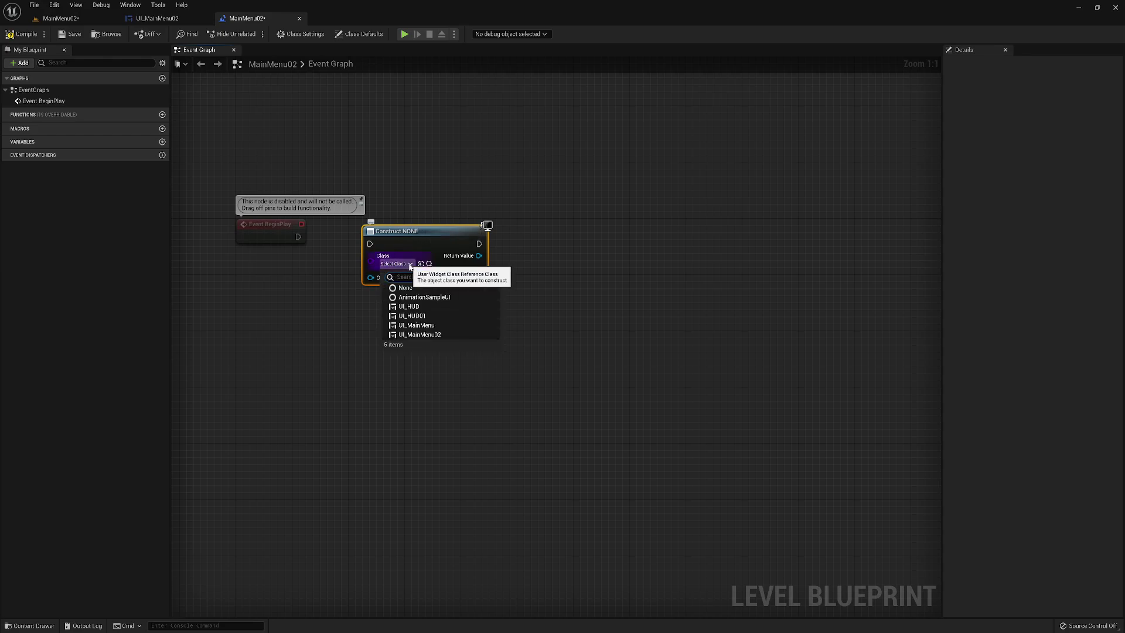
left_click(435, 335)
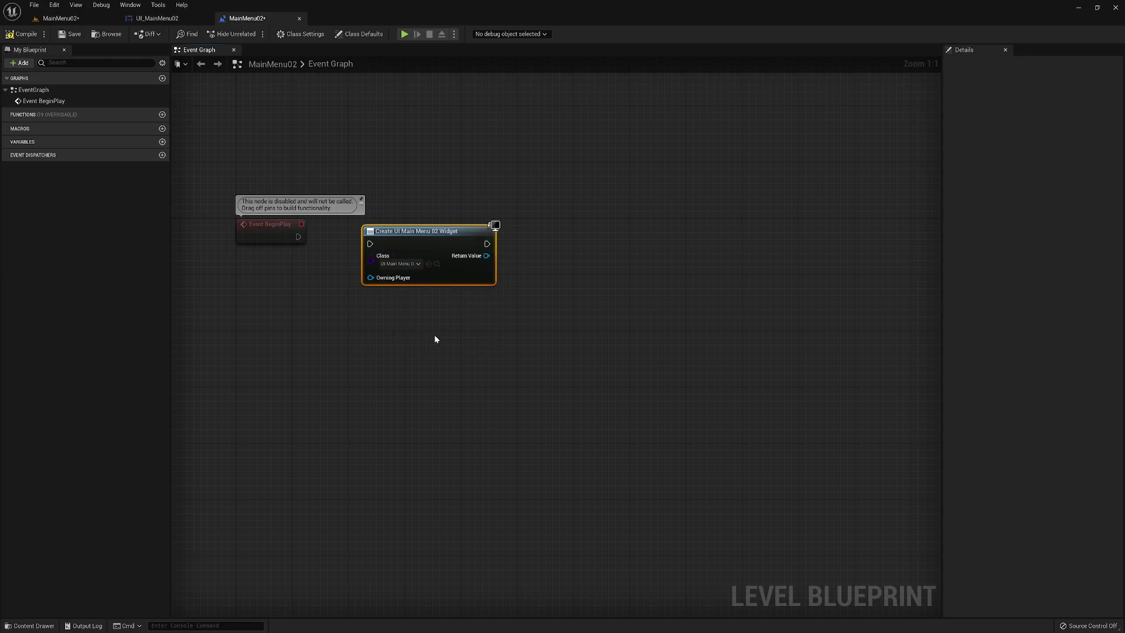
left_click_drag(298, 236, 369, 244)
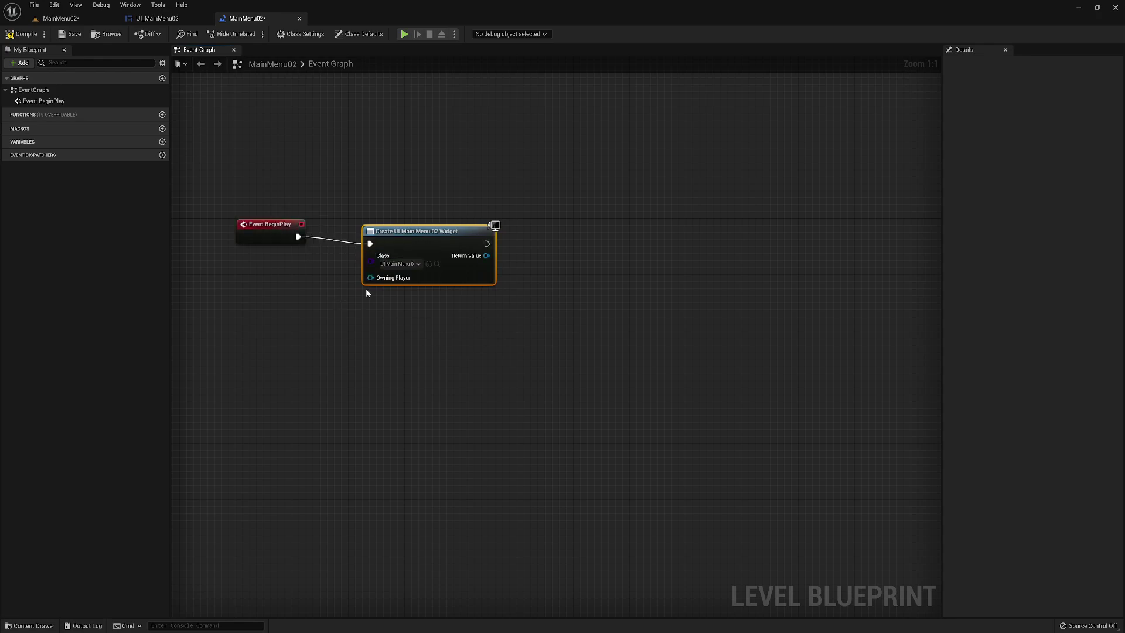
Step: Add a Get Player Controller node and connect its Return Value to the Create Widget node's Owning Player
right_click(272, 334)
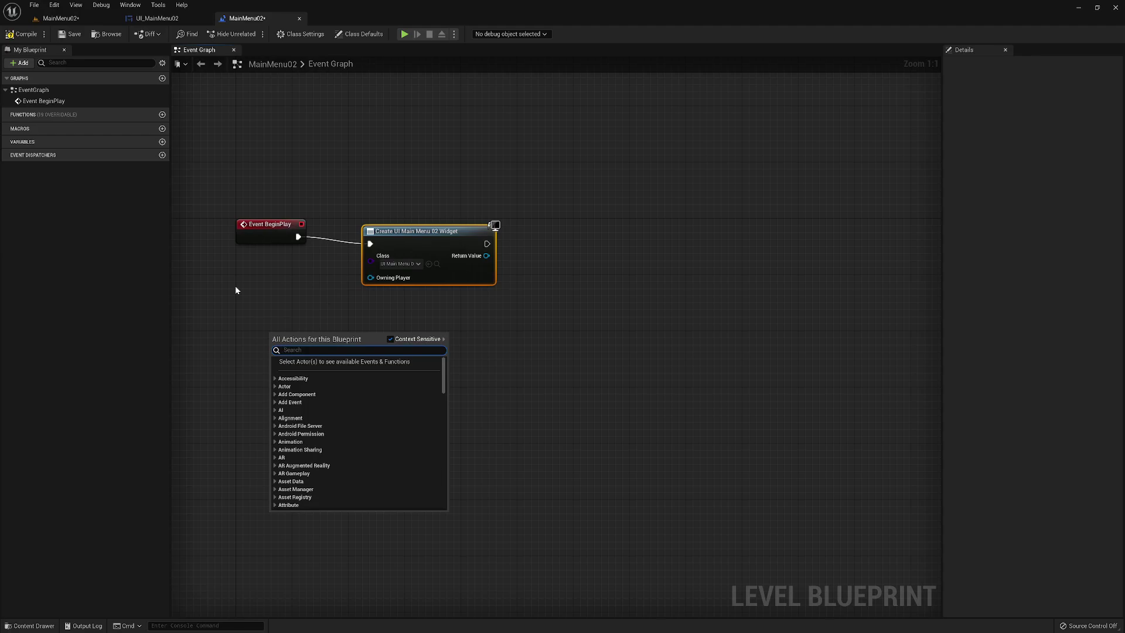
type("ge")
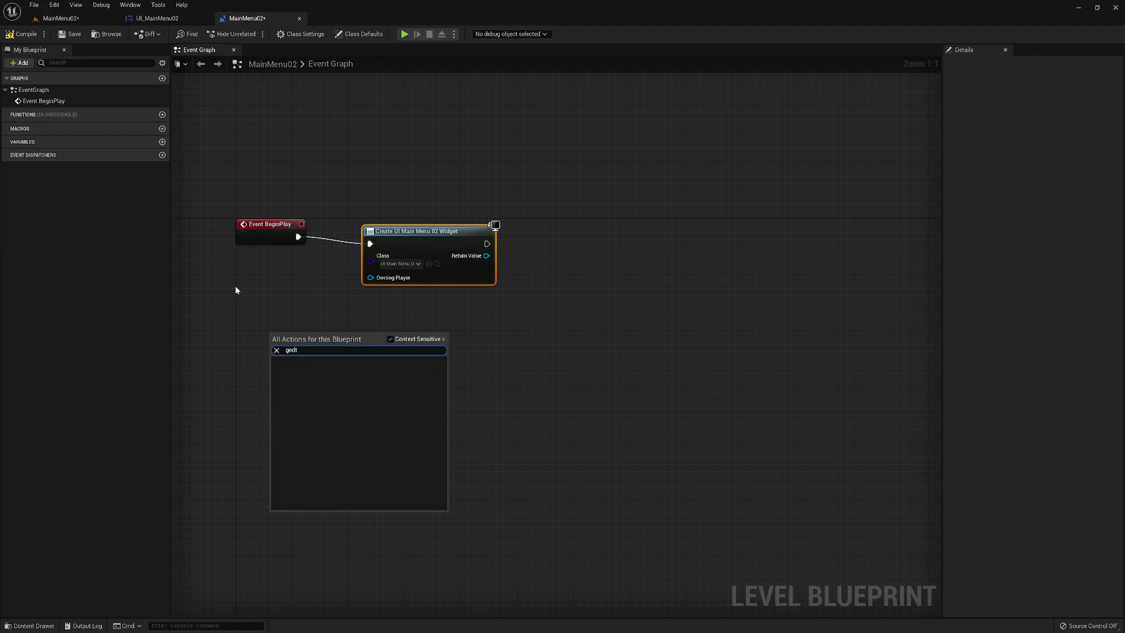
type("t")
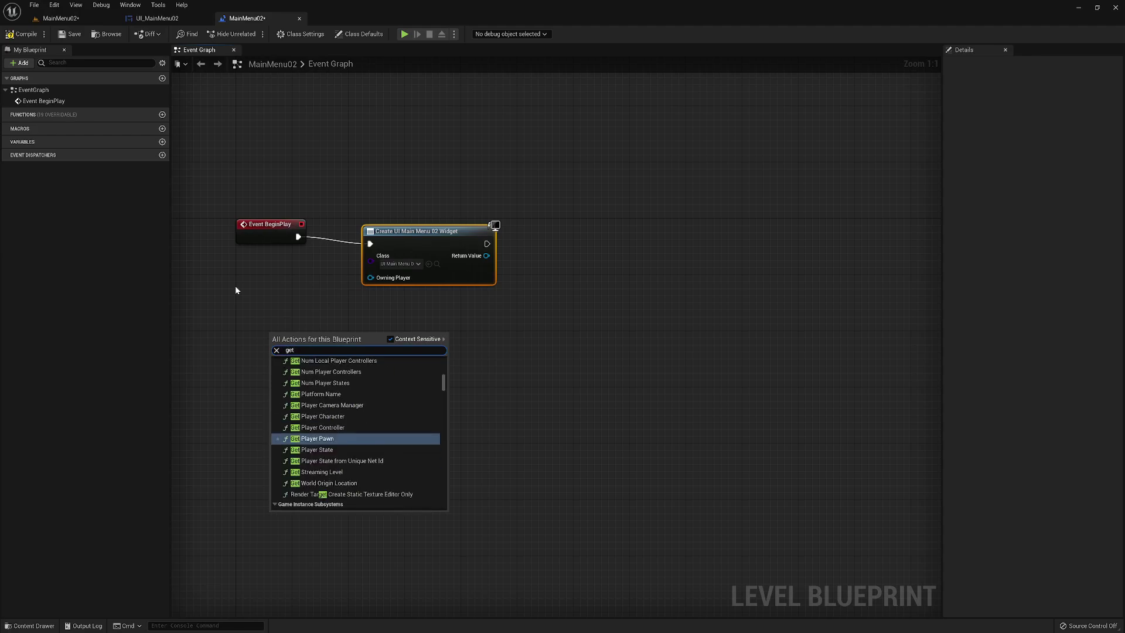
type("pla")
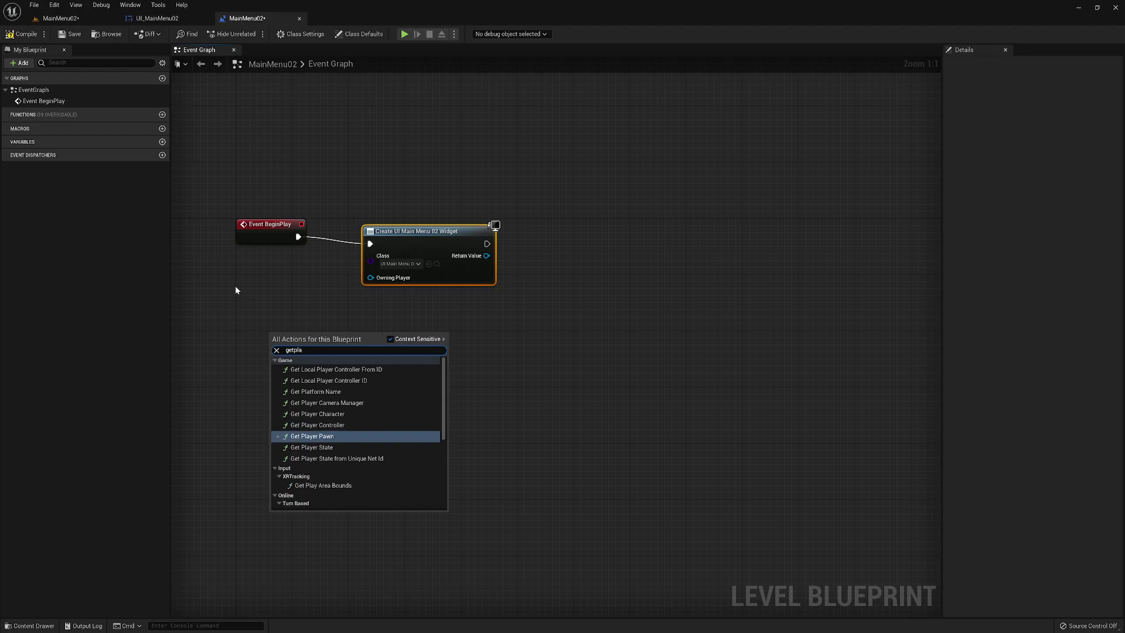
type("yer")
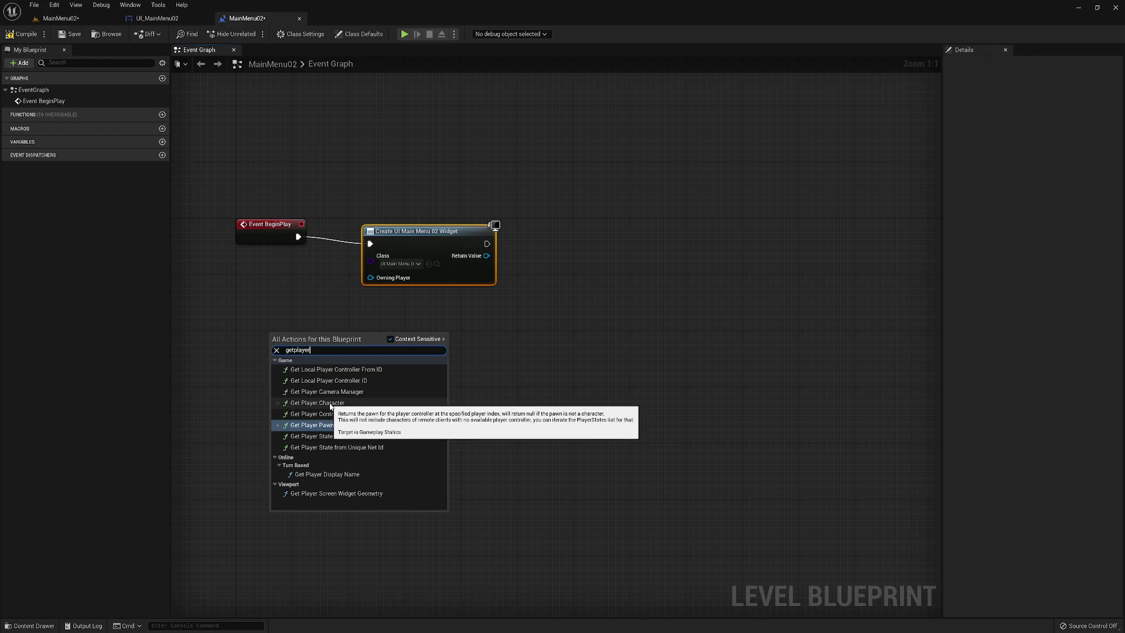
left_click(329, 414)
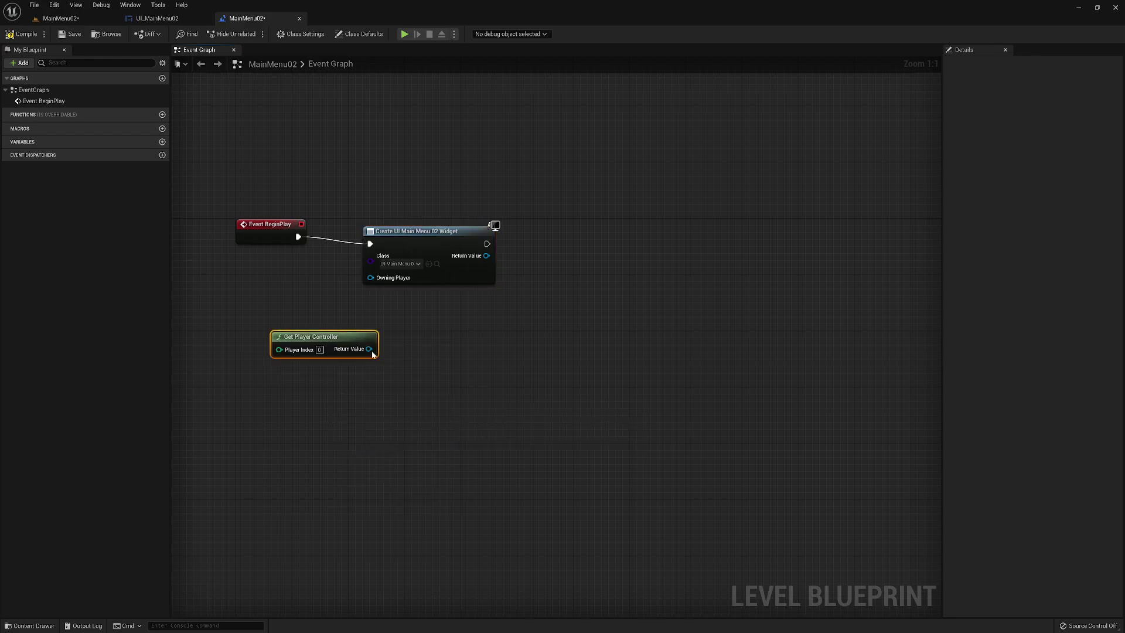
left_click_drag(368, 349, 369, 280)
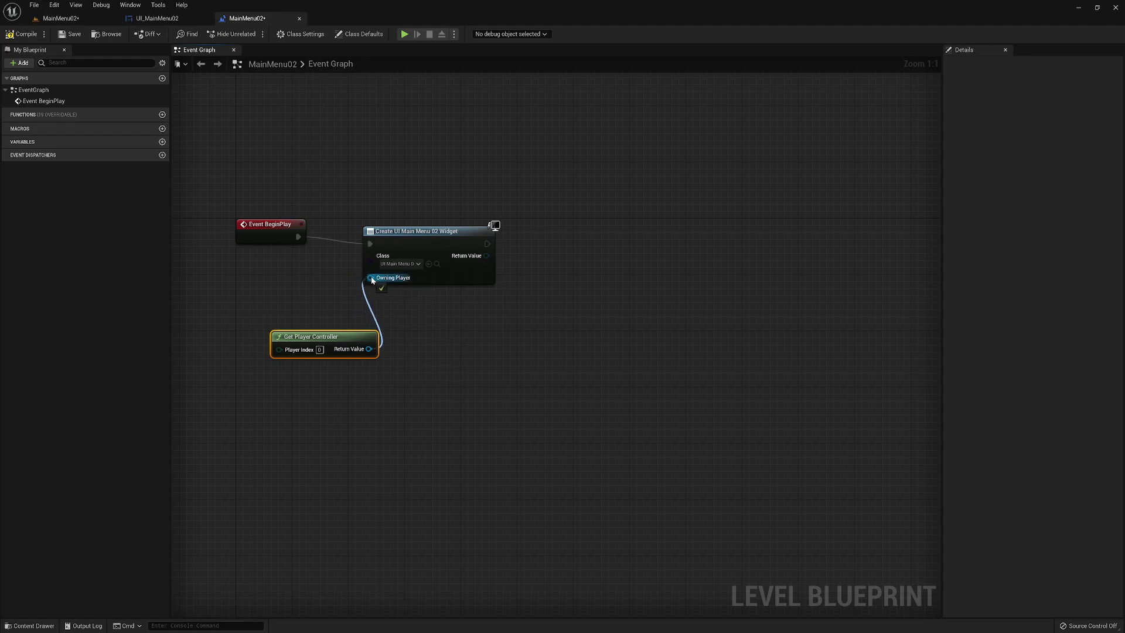
Step: Promote the Create Widget node's Return Value to a variable named MainMenu and align the Create Widget and SET nodes with Event BeginPlay
left_click_drag(432, 232, 432, 226)
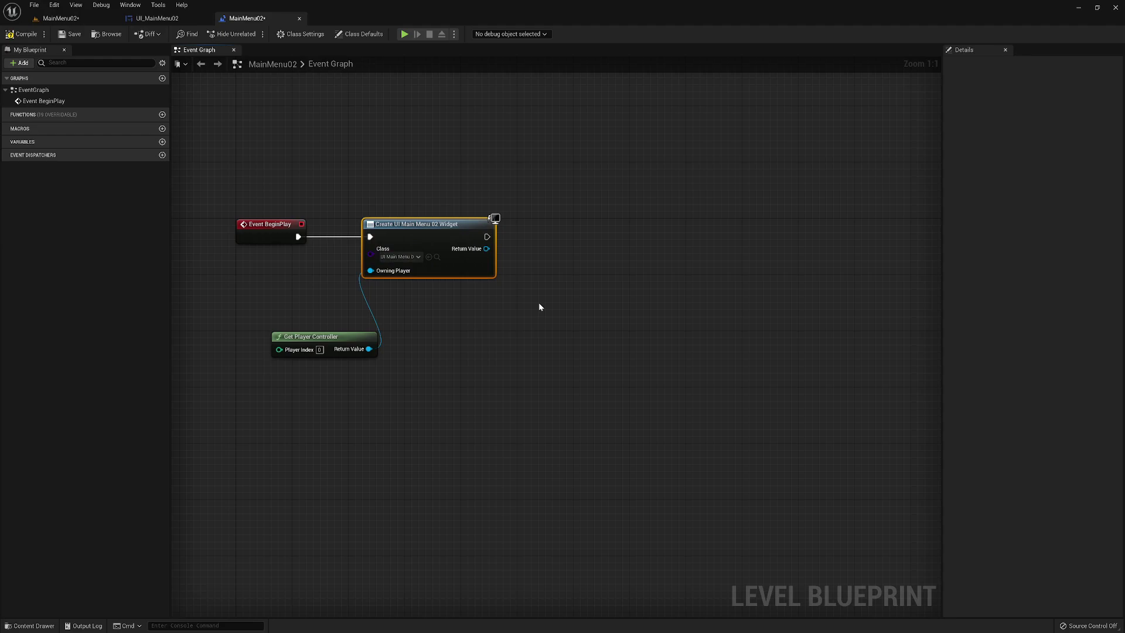
left_click_drag(487, 249, 565, 261)
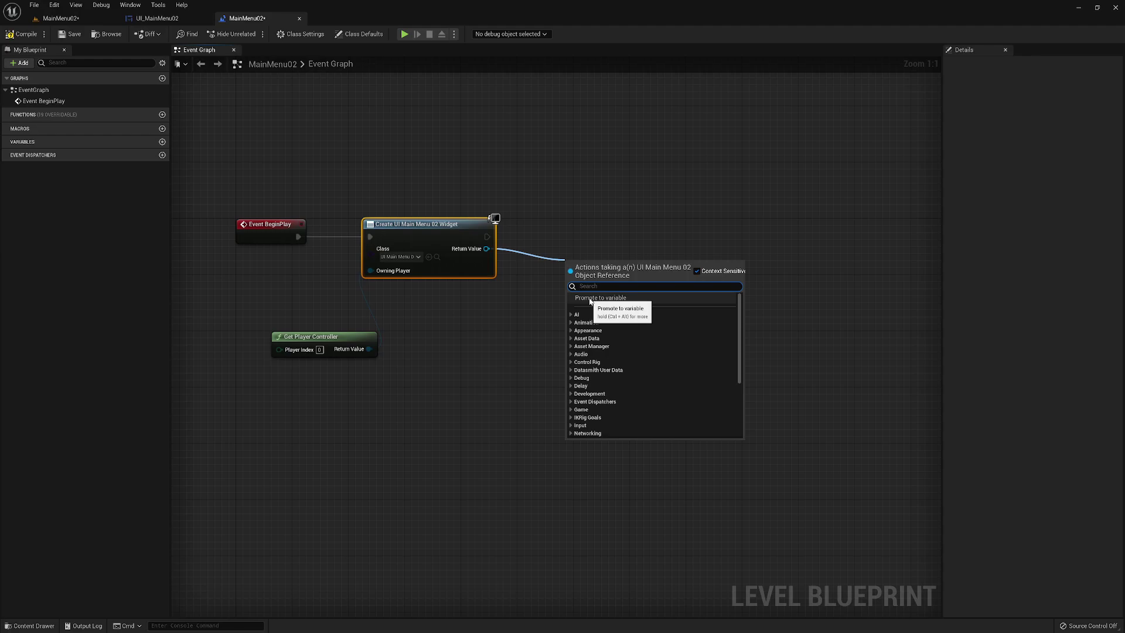
left_click(591, 299)
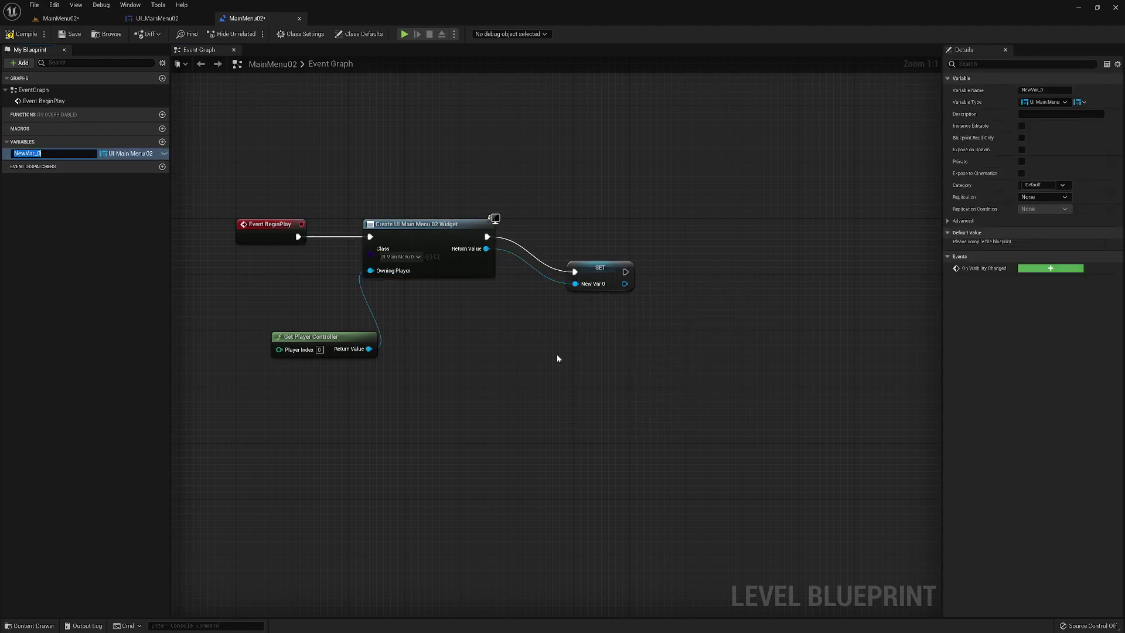
type("MainMenu")
key("Return")
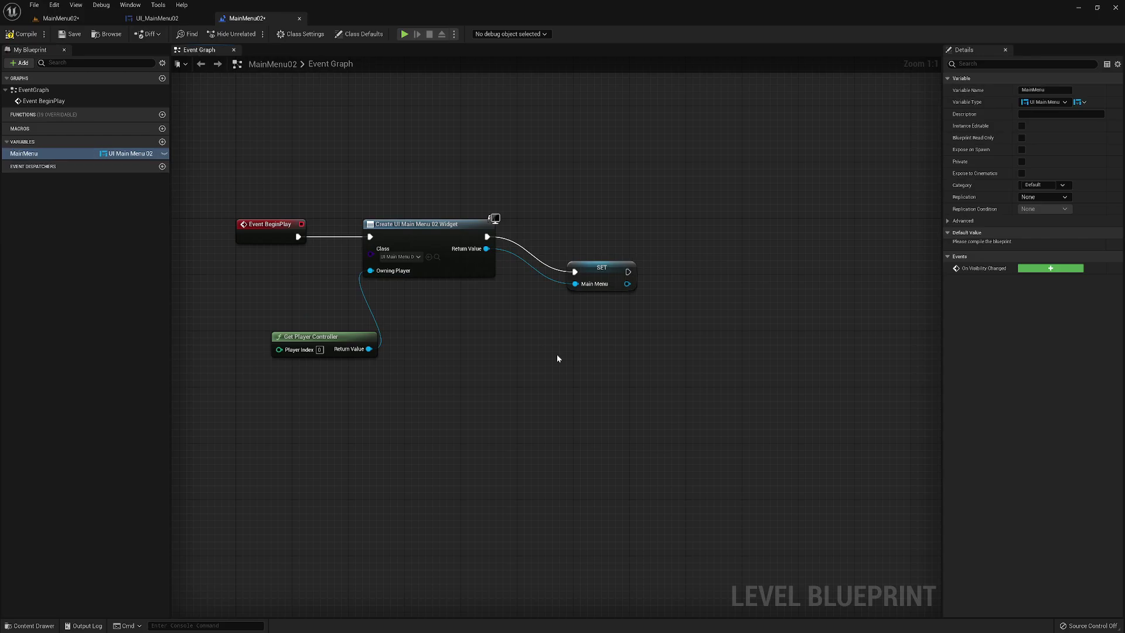
left_click_drag(607, 276, 593, 241)
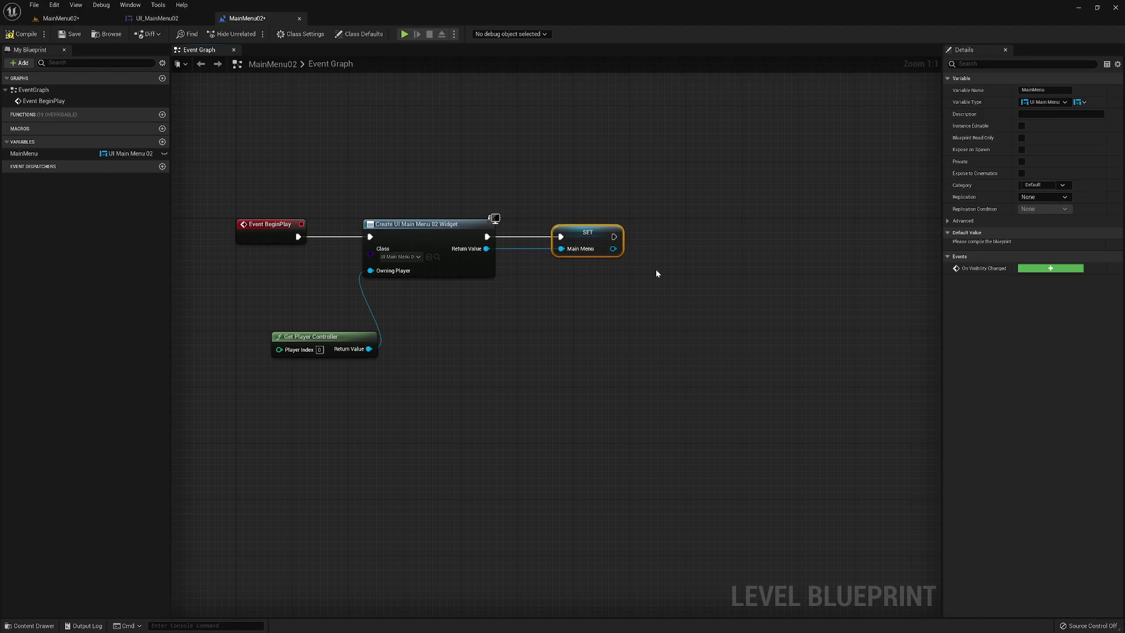
Step: Add an Add to Viewport node from the SET node's Main Menu output, align it, and compile and save the Level Blueprint
left_click_drag(612, 249, 674, 271)
type("view")
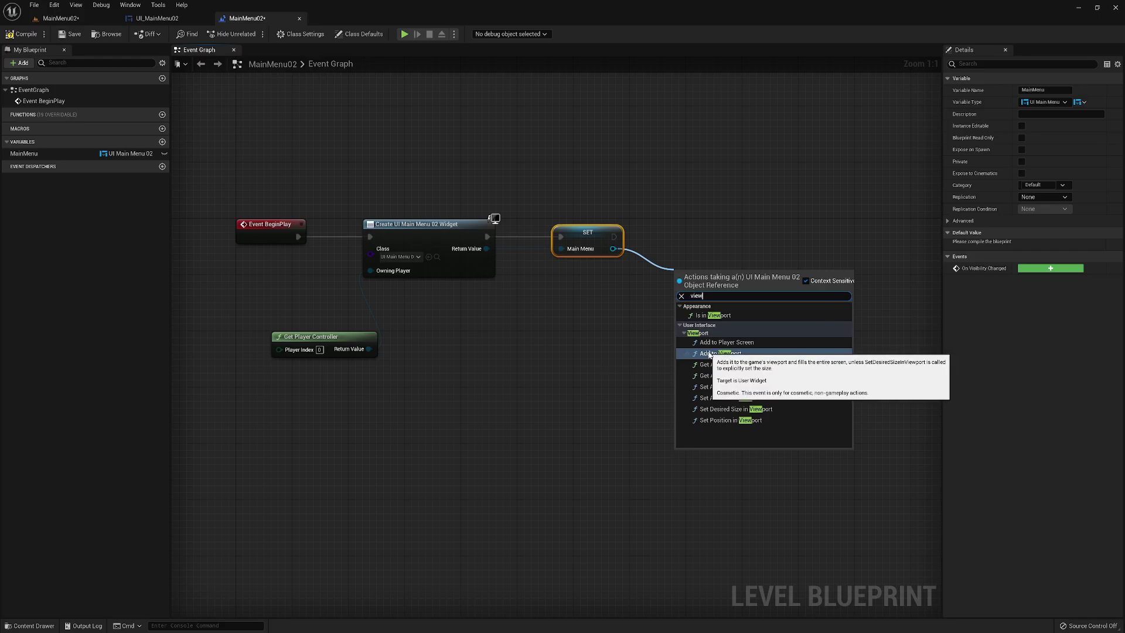
left_click(710, 355)
left_click_drag(703, 286, 703, 226)
right_click_drag(764, 321, 679, 341)
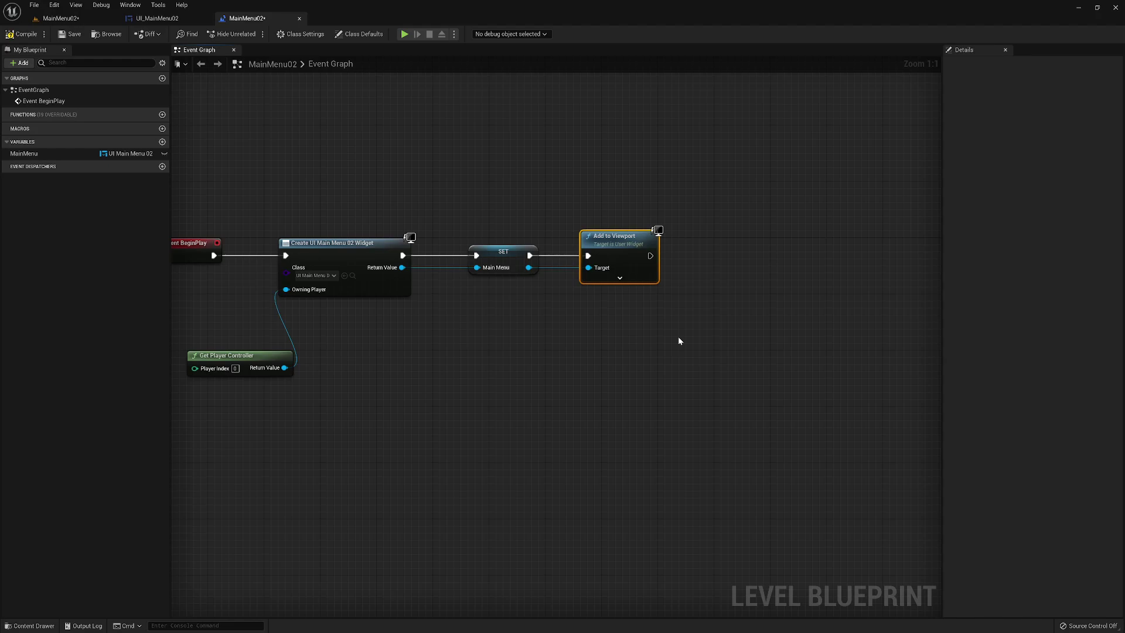
key("Home")
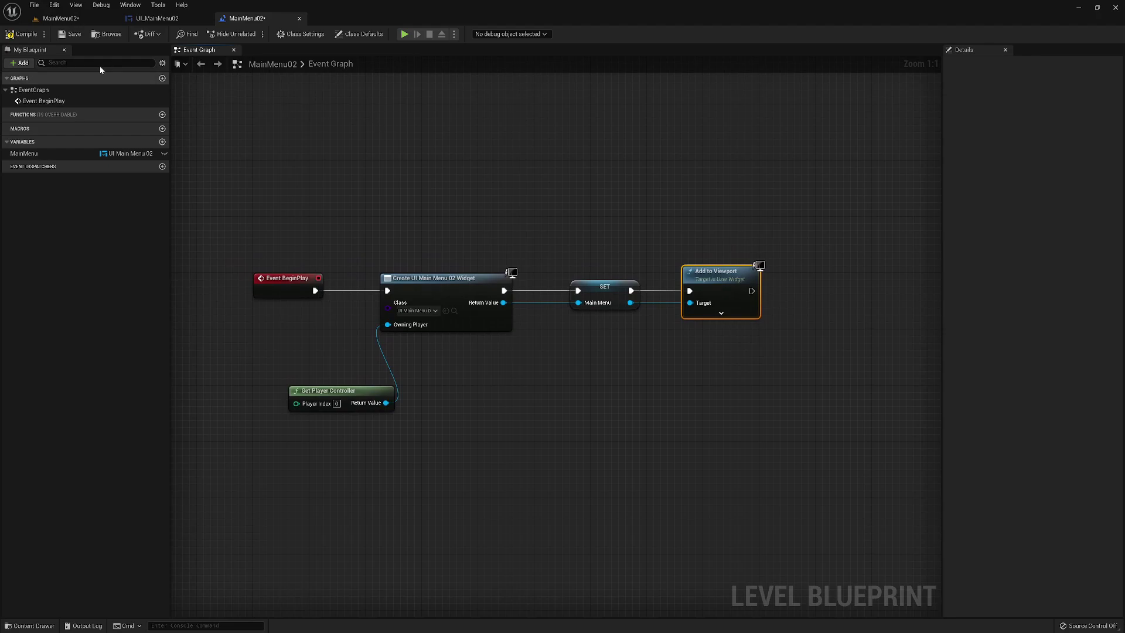
left_click(24, 34)
left_click(71, 34)
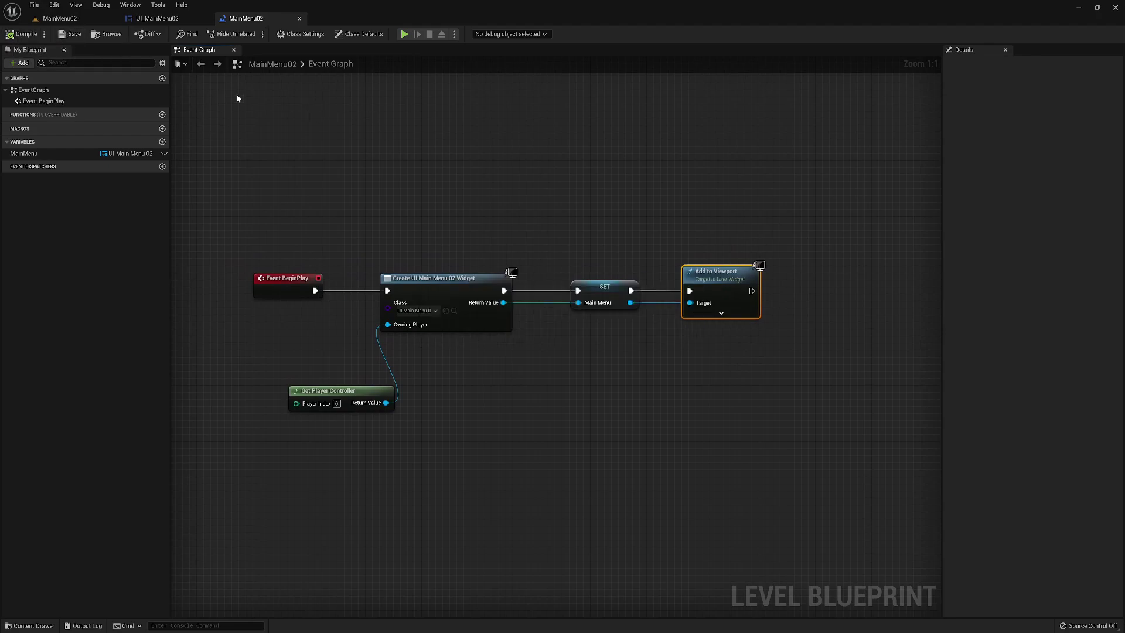
Step: Play the MainMenu02 level, test the New Game button several times, and stop the play session
left_click(61, 18)
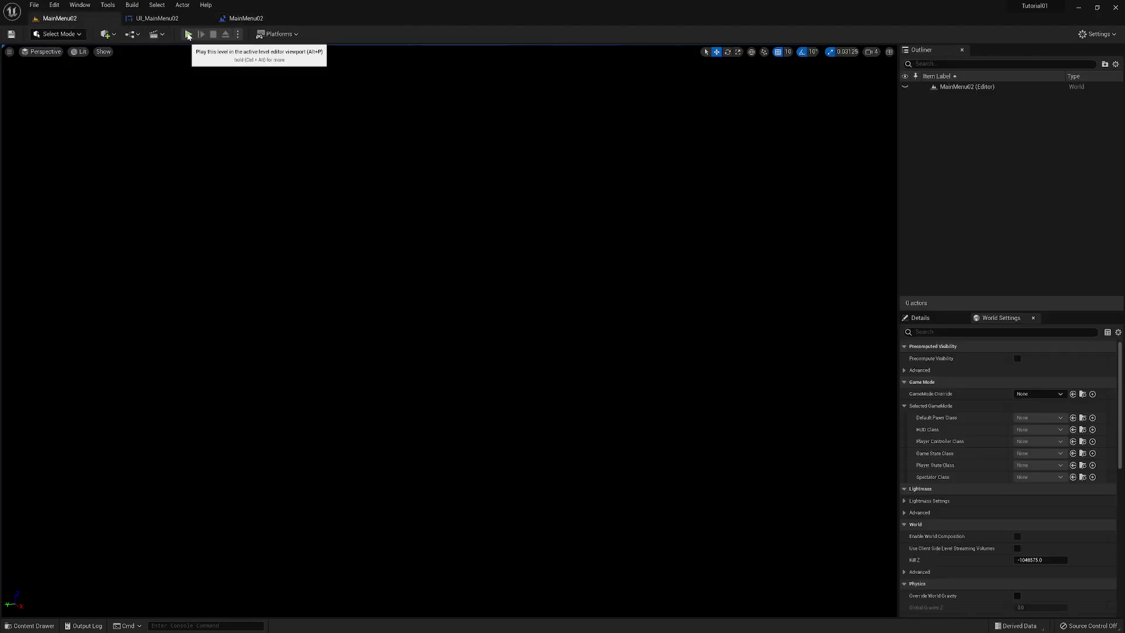
left_click(188, 35)
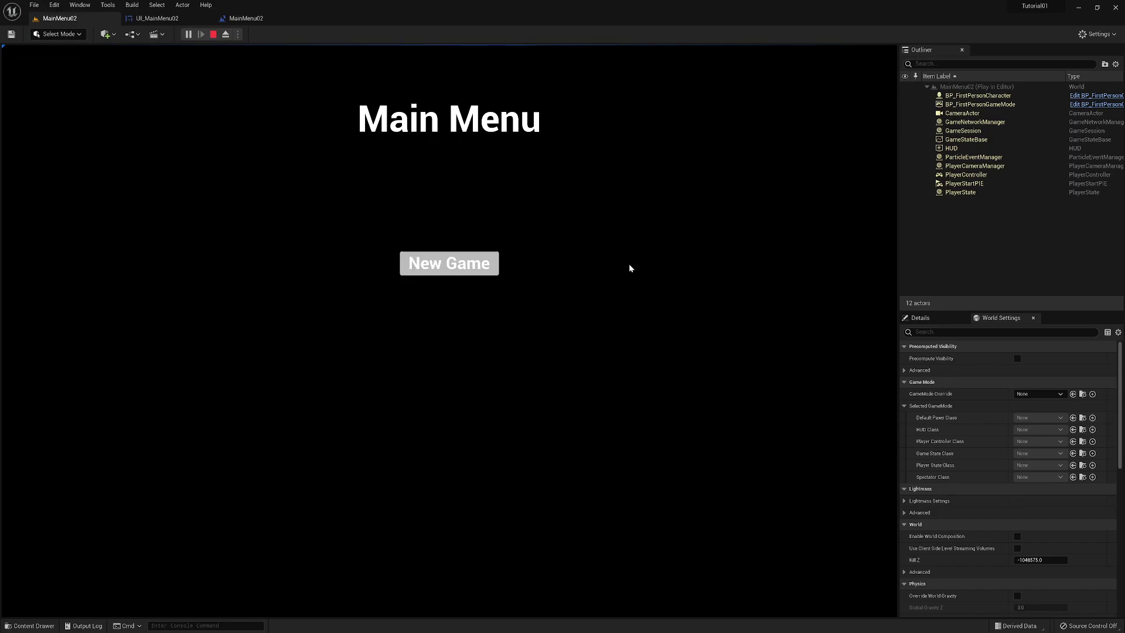
left_click(447, 269)
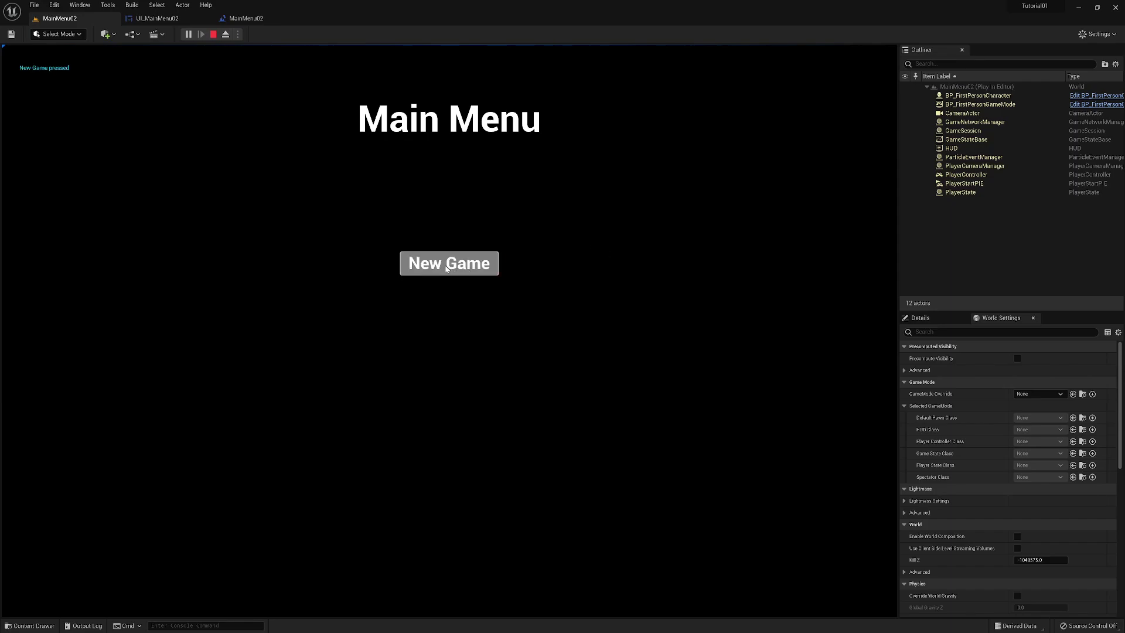
left_click(447, 269)
left_click(447, 269)
left_click(446, 269)
left_click(446, 269)
left_click(446, 269)
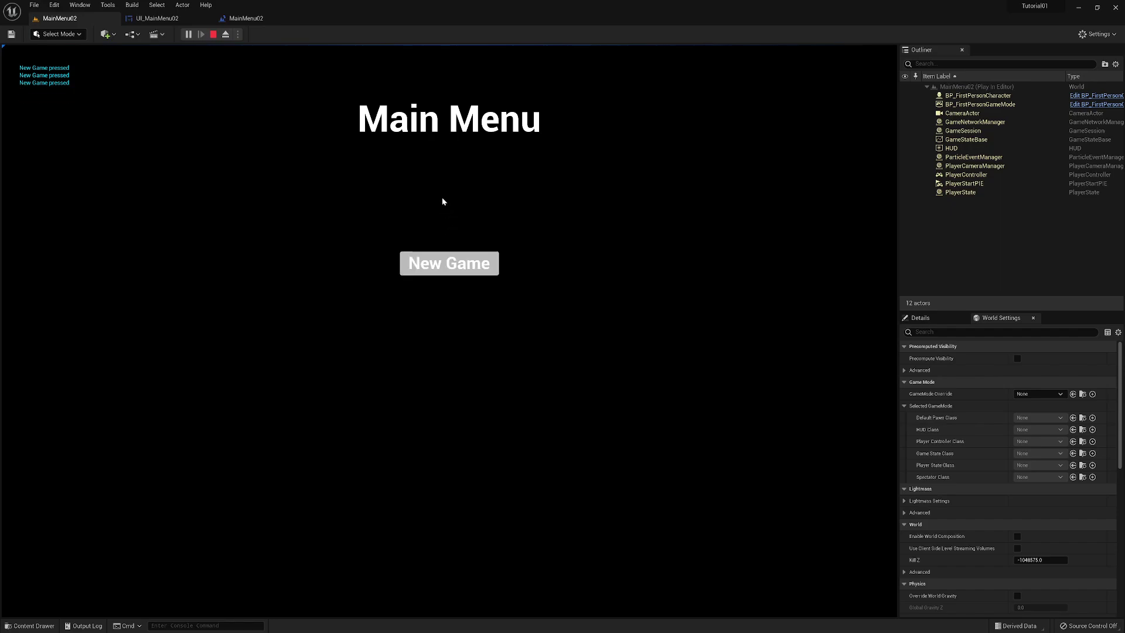
left_click(253, 196)
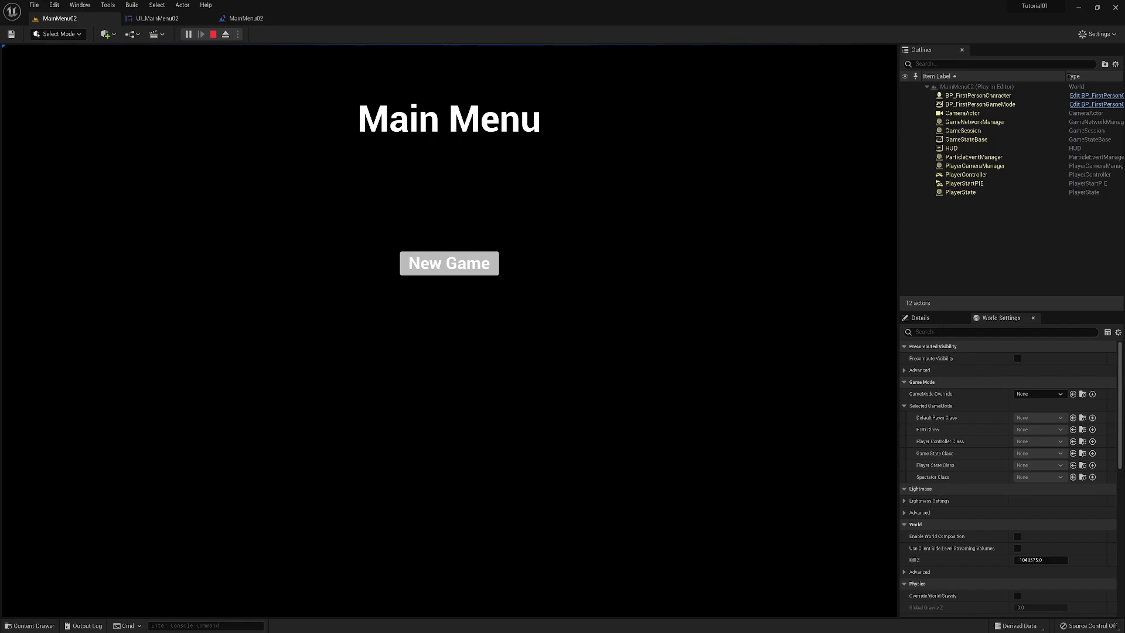
key("Escape")
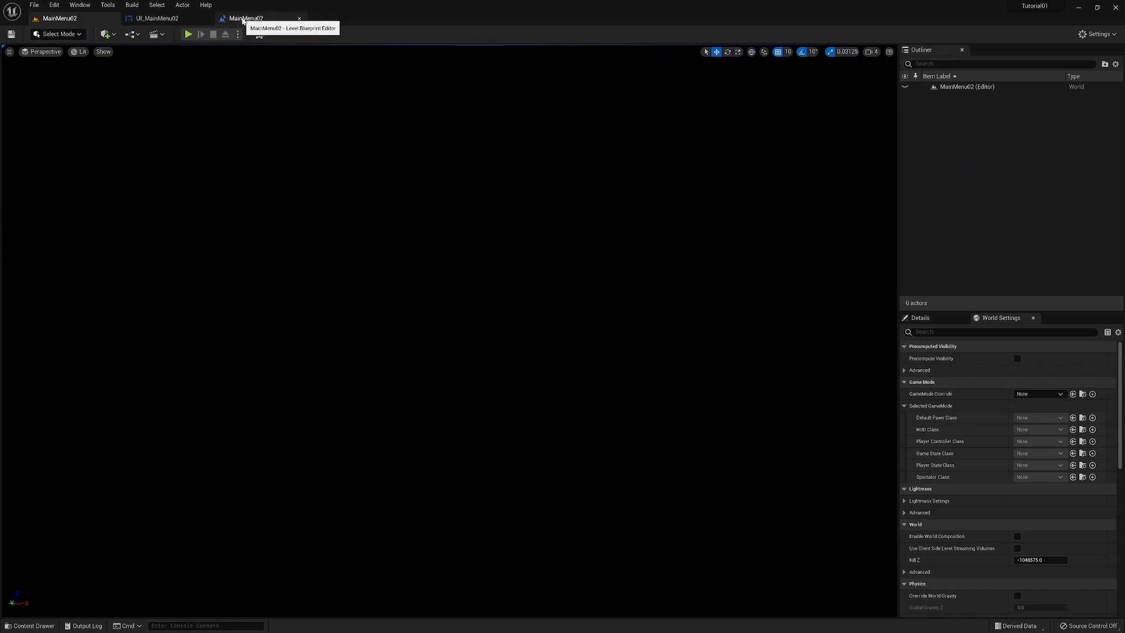
Step: Add a Set Input Mode UI Only node after Add to Viewport in the MainMenu02 Level Blueprint
left_click(170, 18)
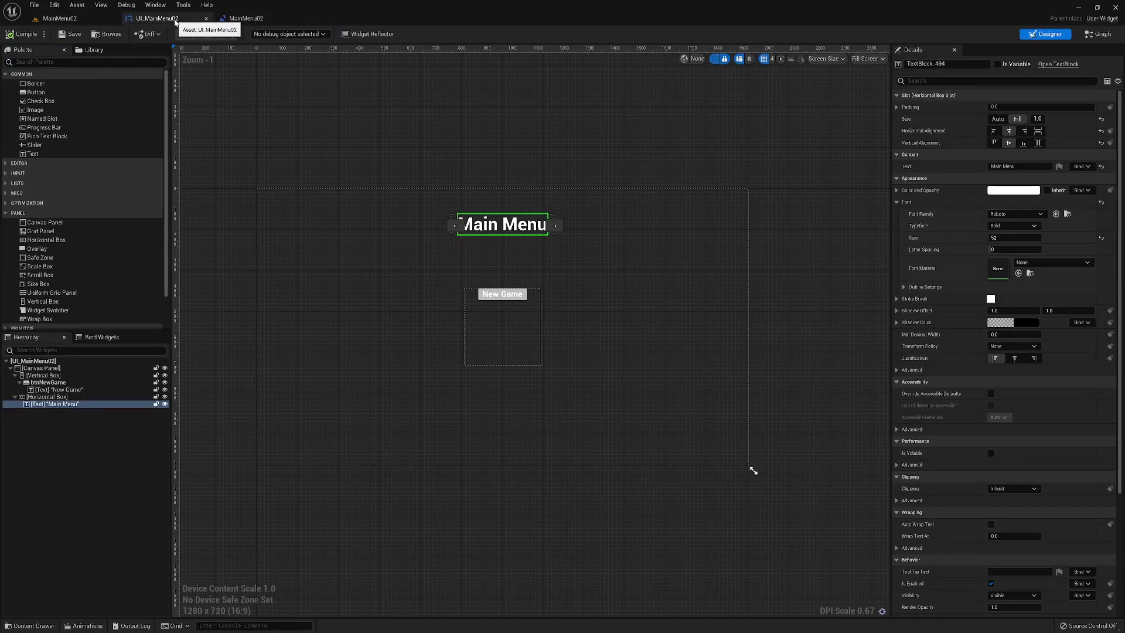
left_click(258, 19)
right_click_drag(641, 428, 501, 384)
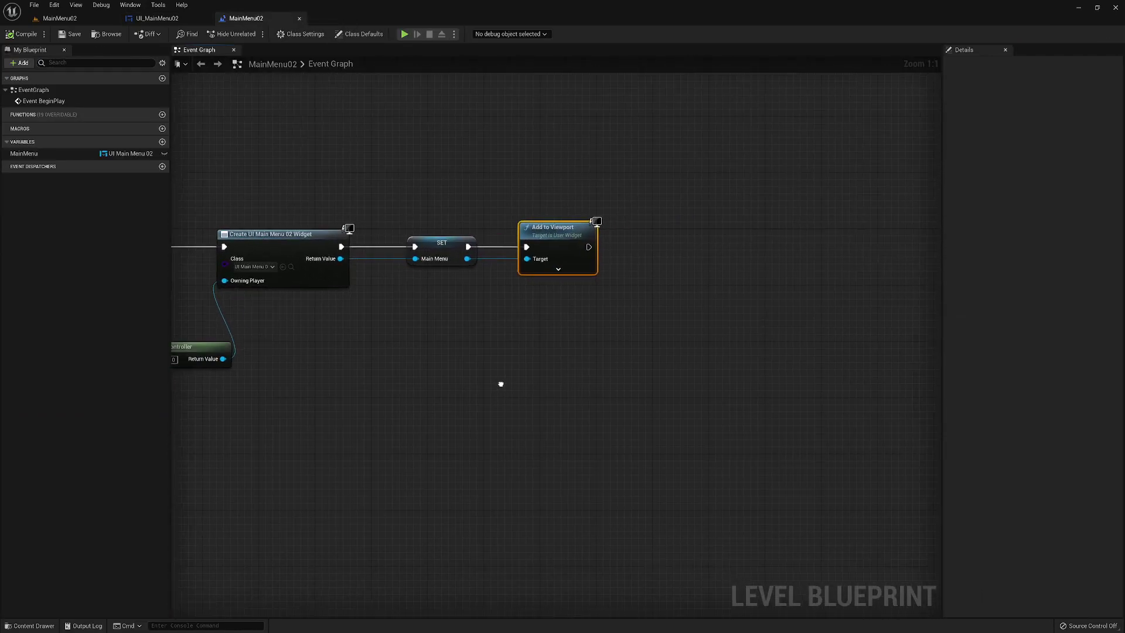
right_click(680, 249)
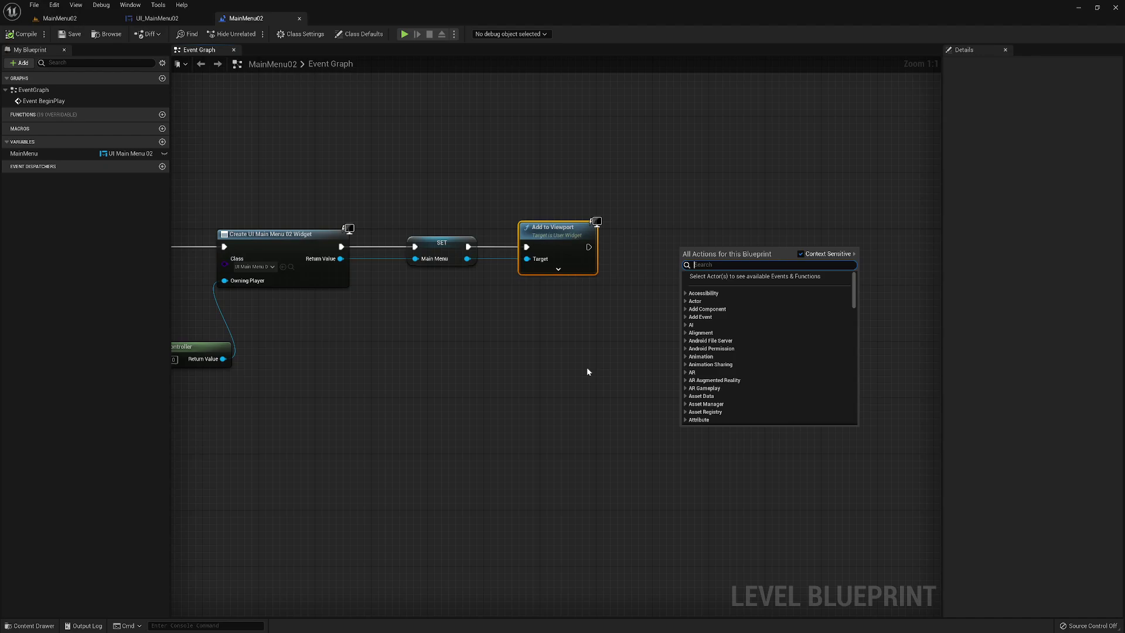
type("focus")
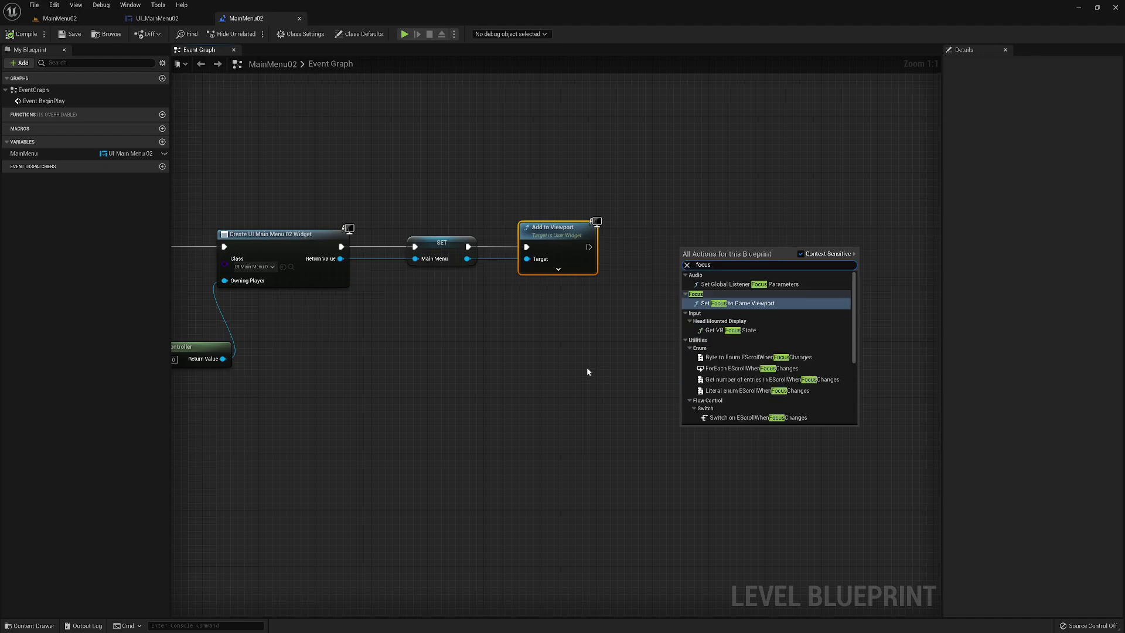
key("BackSpace")
key("BackSpace")
key("BackSpace")
key("BackSpace")
key("BackSpace")
type("input")
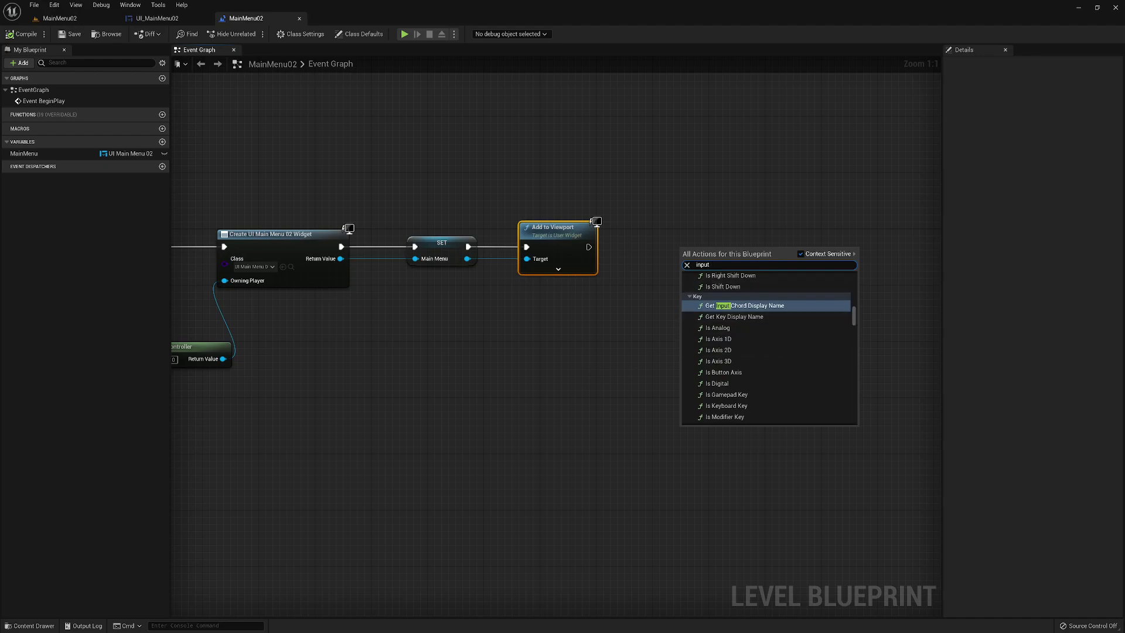
key("ctrl+a")
type("set")
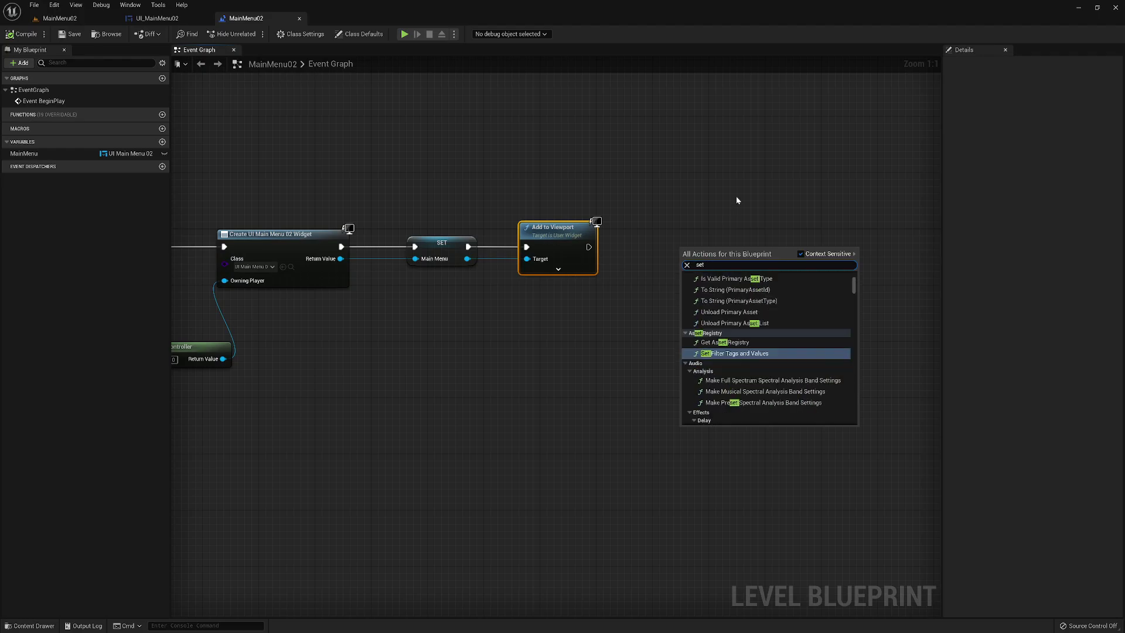
type(" input")
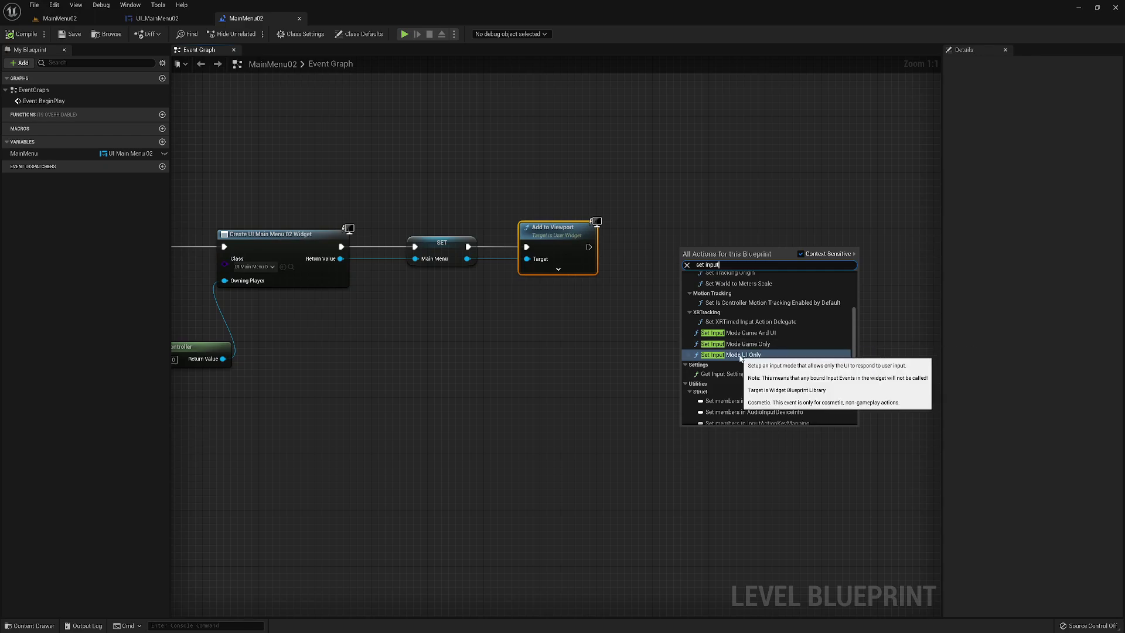
left_click(740, 355)
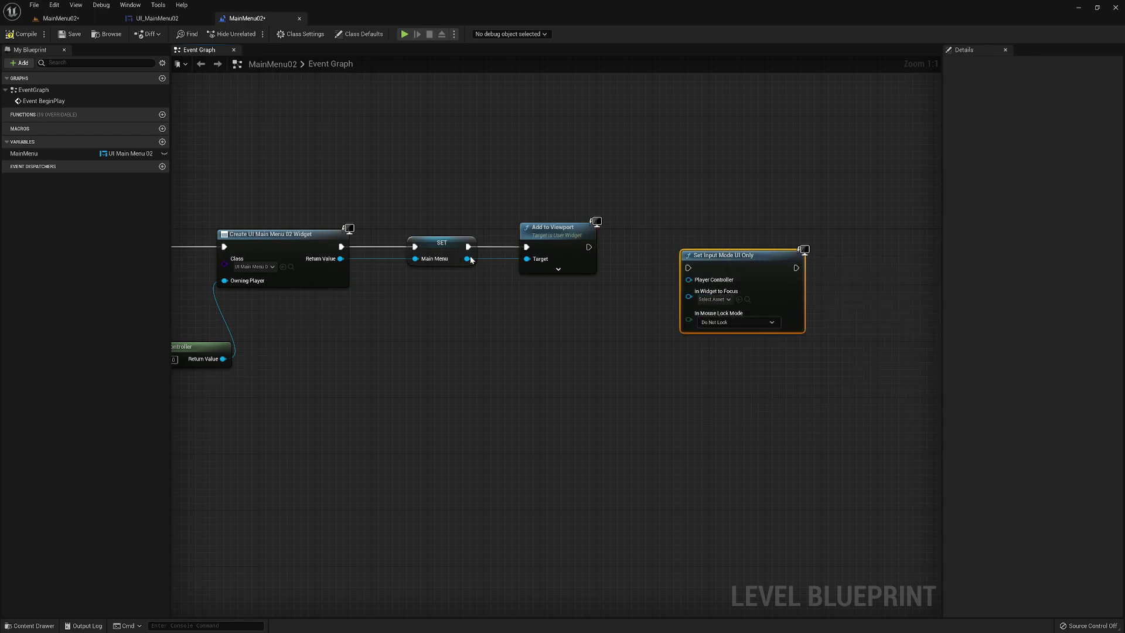
Step: Wire Set Input Mode UI Only to Add to Viewport's execution, with Main Menu as In Widget to Focus and Get Player Controller as Player Controller
left_click_drag(467, 258, 688, 296)
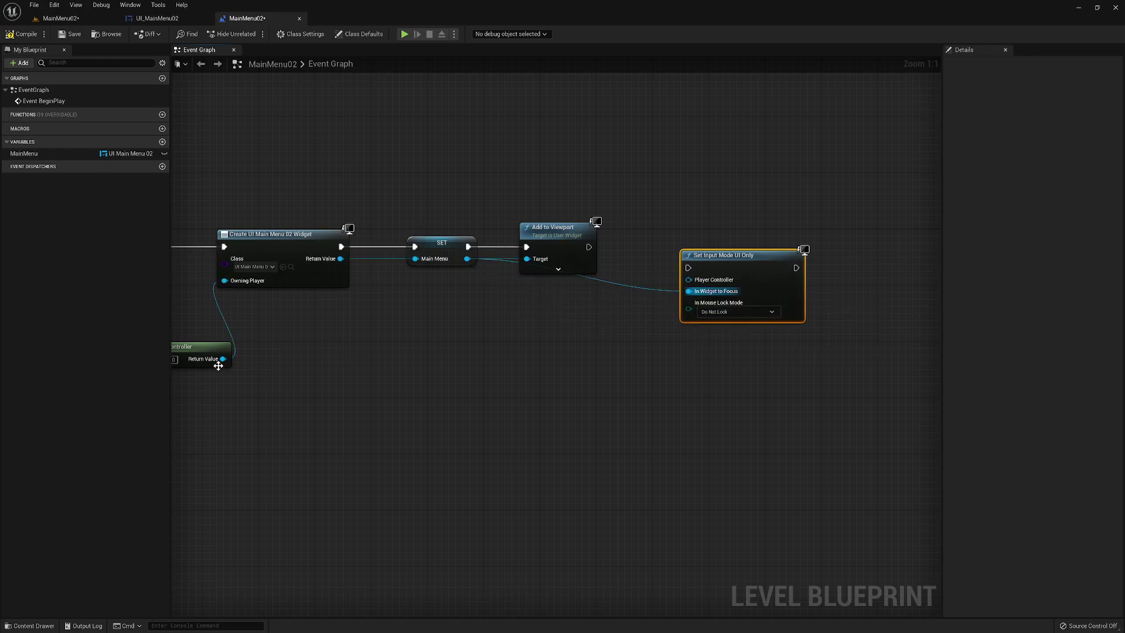
left_click_drag(223, 359, 689, 280)
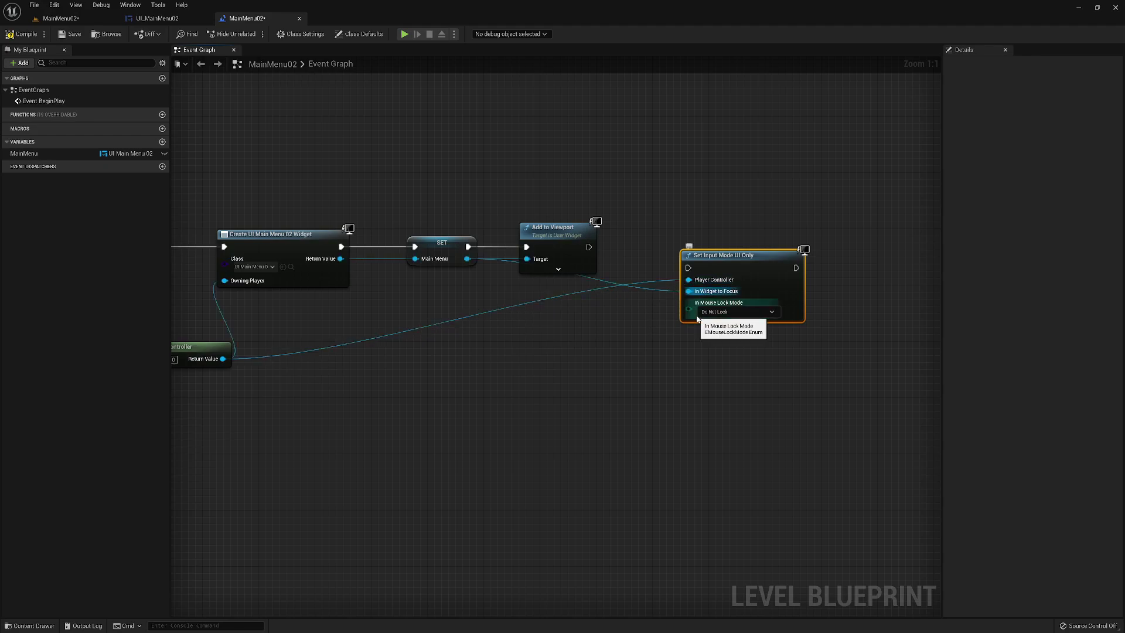
left_click_drag(746, 262, 738, 241)
left_click_drag(589, 247, 682, 248)
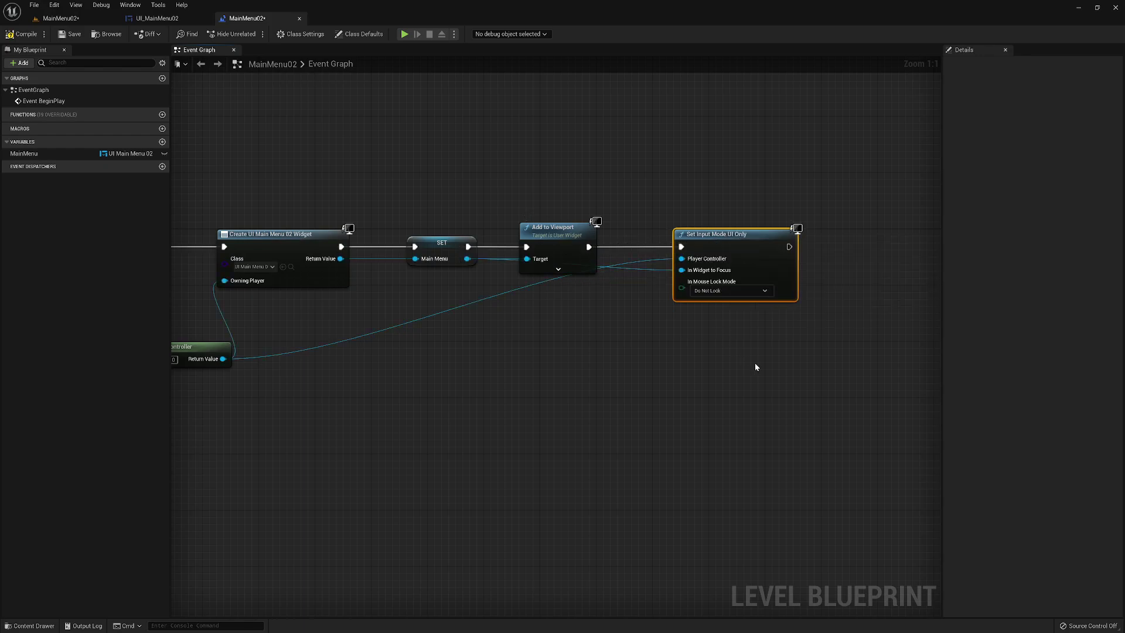
right_click_drag(776, 369, 412, 370)
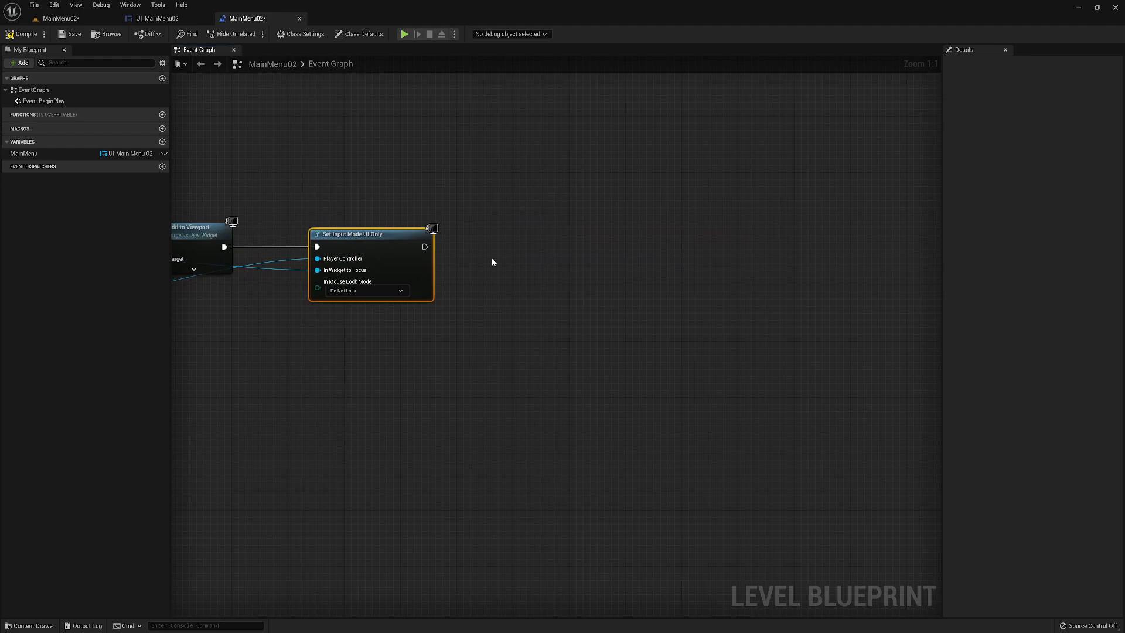
left_click_drag(425, 247, 510, 239)
type("mousec")
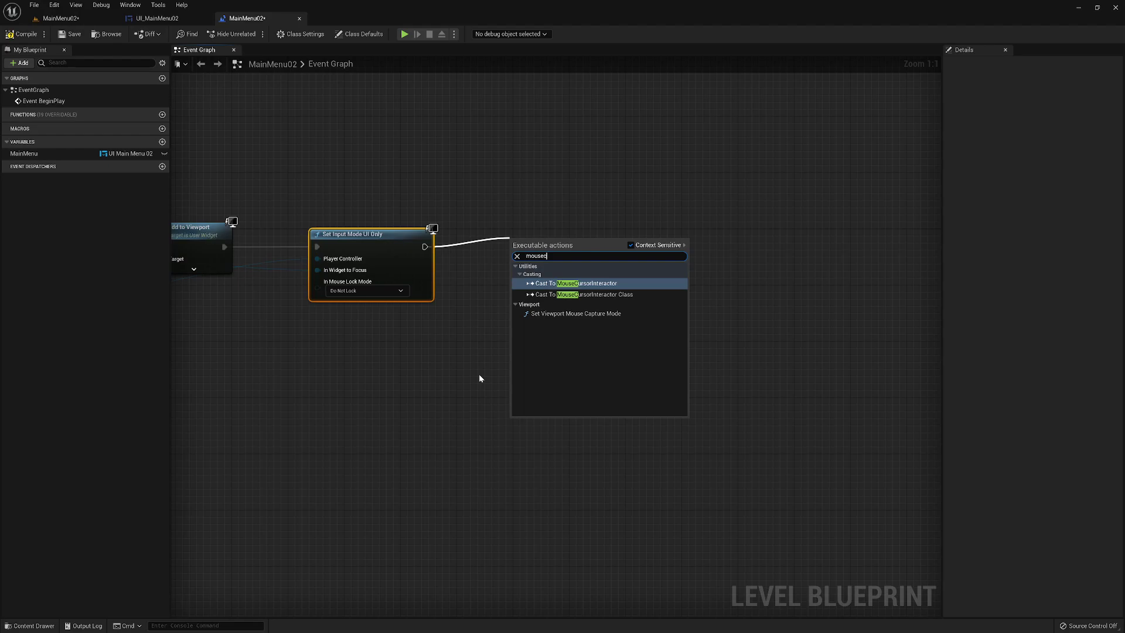
left_click(478, 363)
Step: Search the blueprint's available actions for "show mouse", shorten the query to "show", and clear the search
right_click(517, 312)
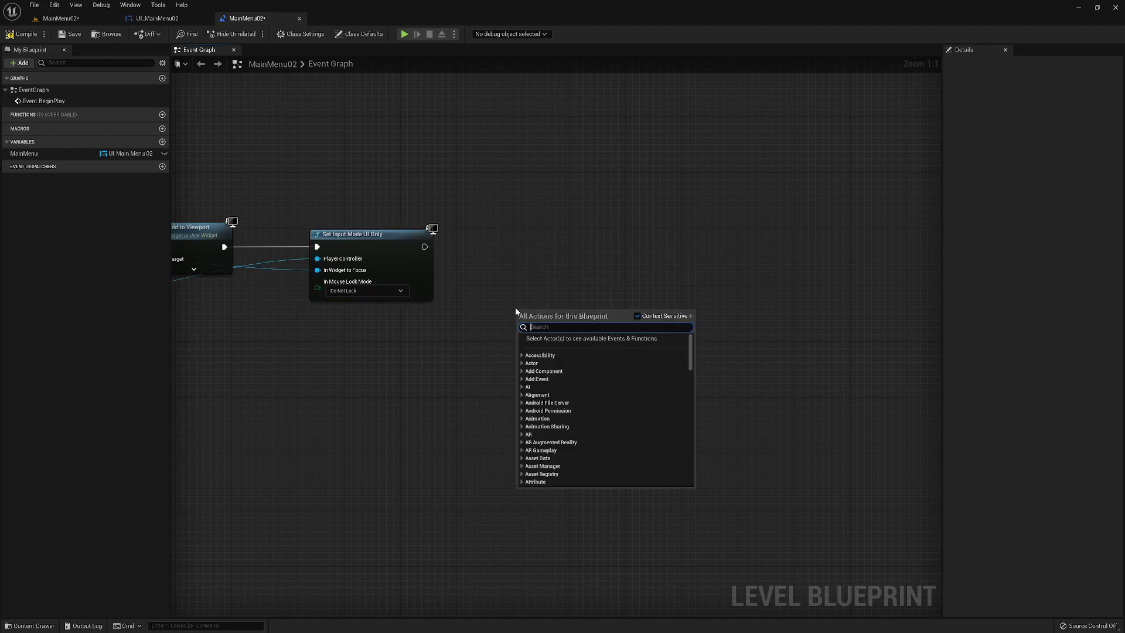
type("show mouse")
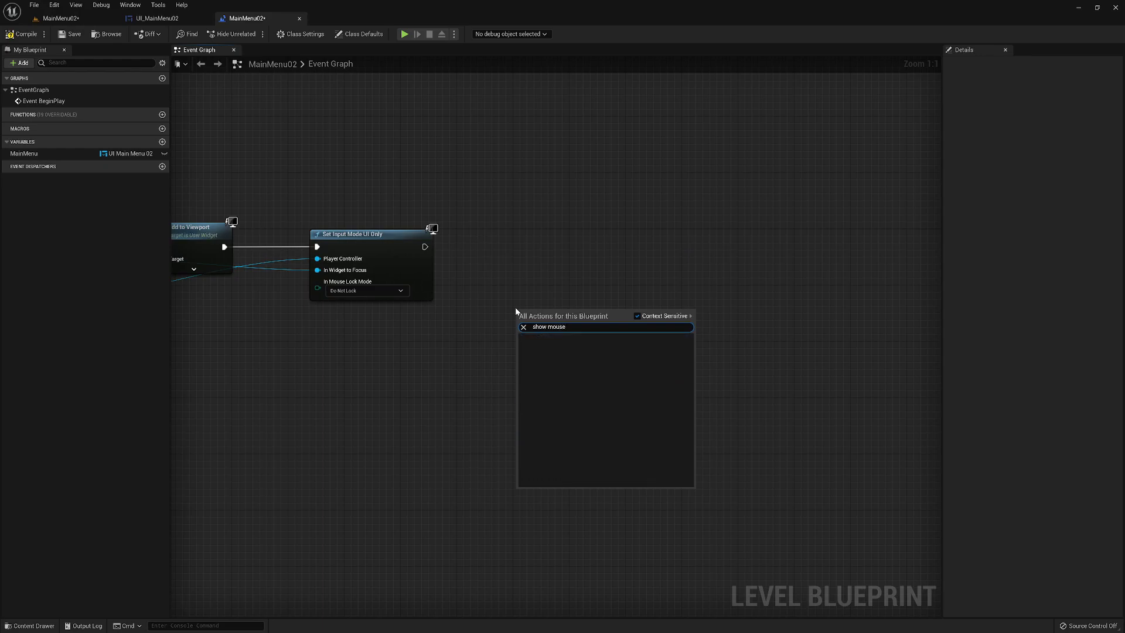
key("BackSpace")
key("BackSpace")
key("BackSpace")
key("BackSpace")
key("BackSpace")
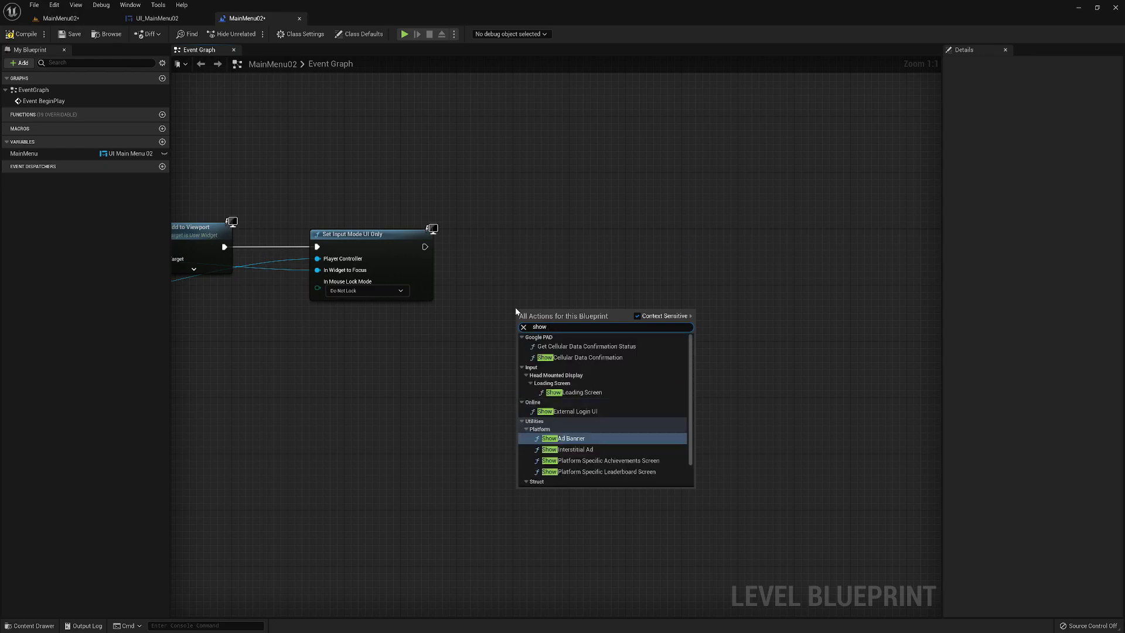
key("BackSpace")
key("BackSpace")
key("BackSpace")
key("BackSpace")
key("BackSpace")
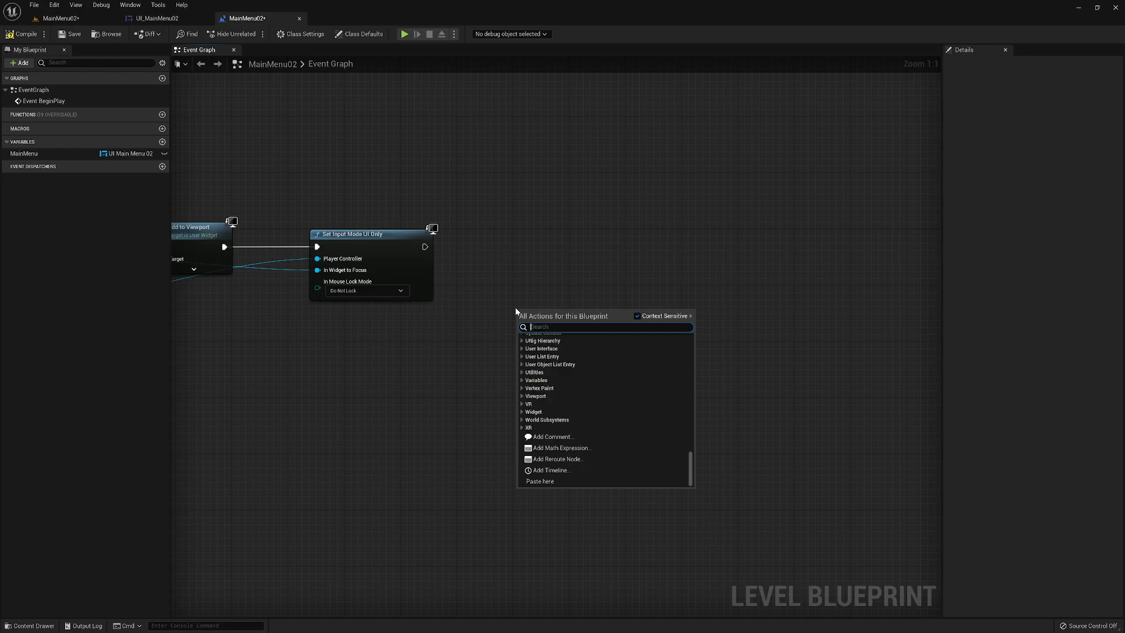
Step: Search all possible actions with Context Sensitive off for "mouse curs" and add a Set Show Mouse Cursor node
type("mouse")
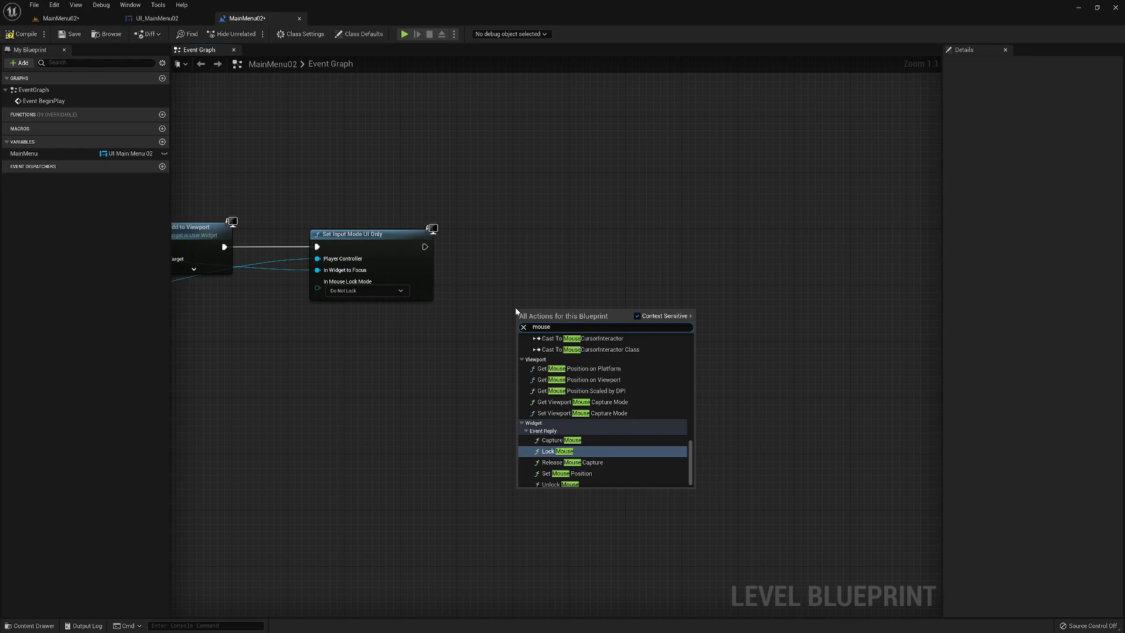
scroll(636, 387, "up", 3)
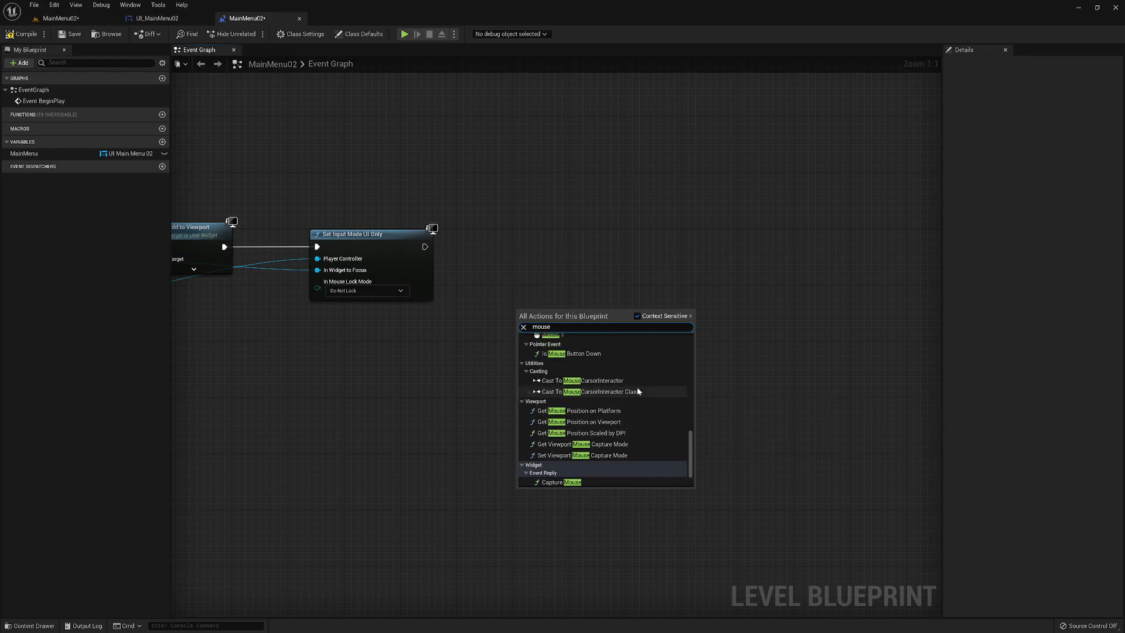
scroll(642, 386, "up", 6)
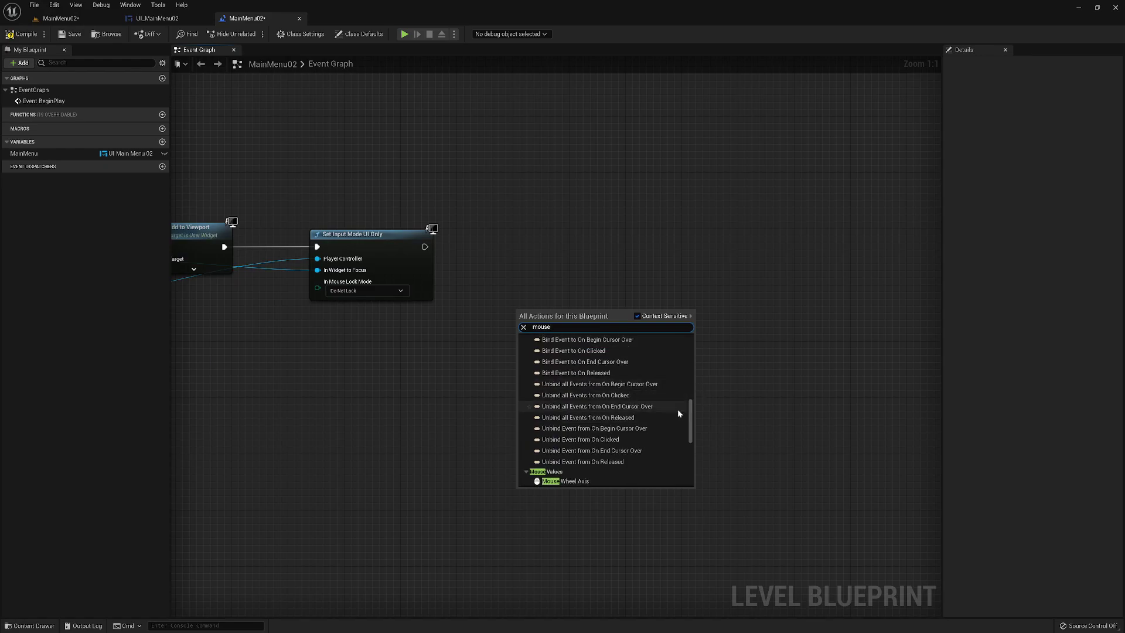
left_click_drag(692, 418, 691, 345)
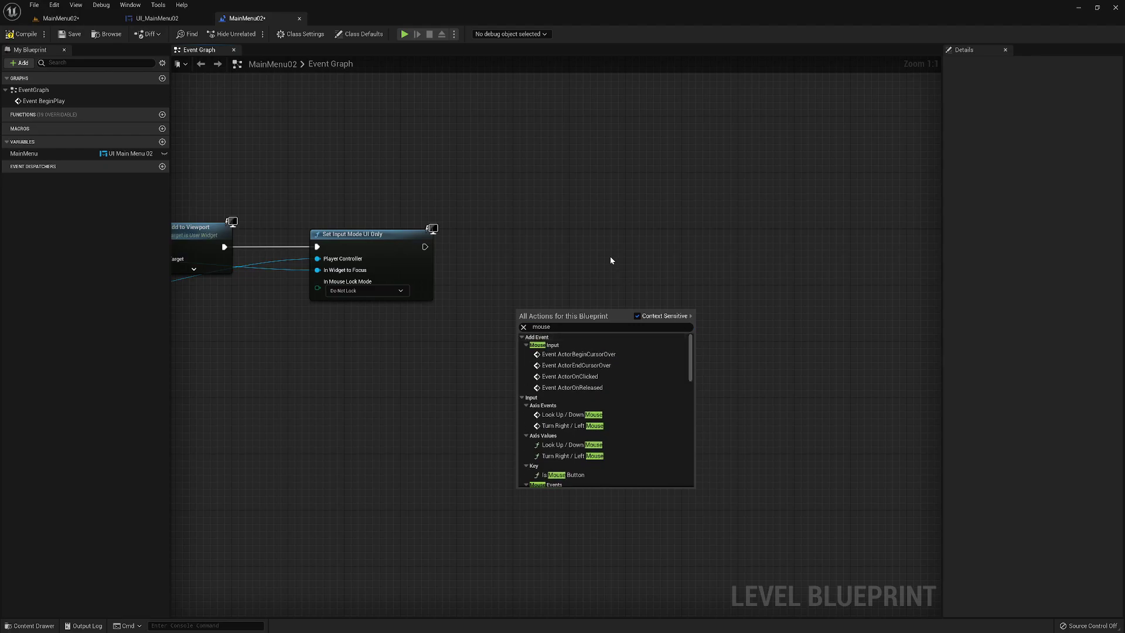
left_click(638, 317)
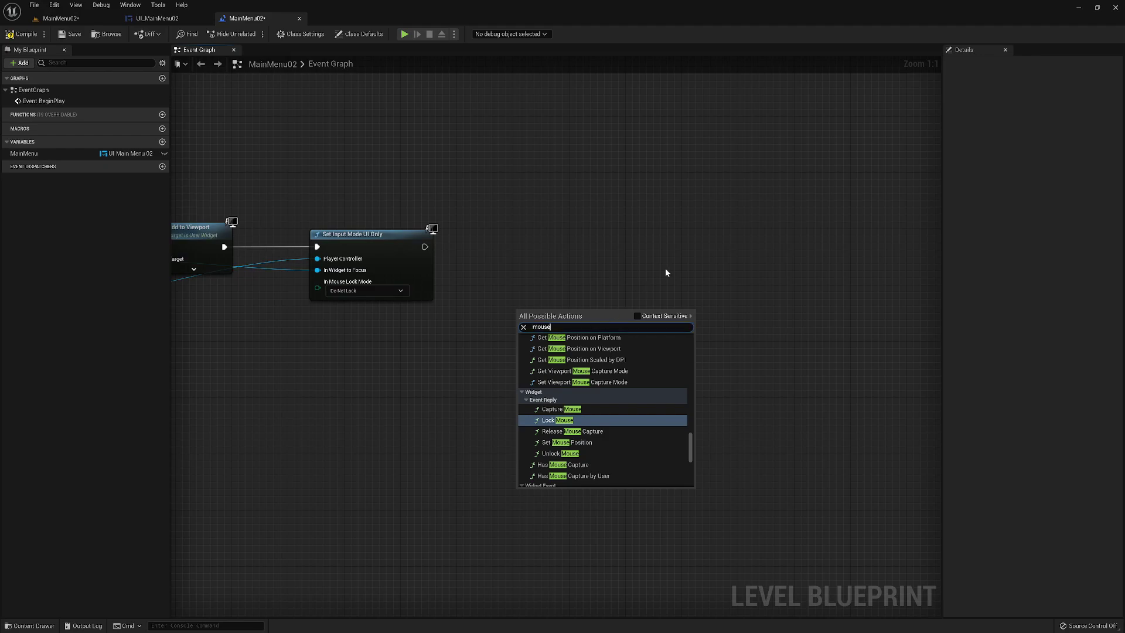
type("curs")
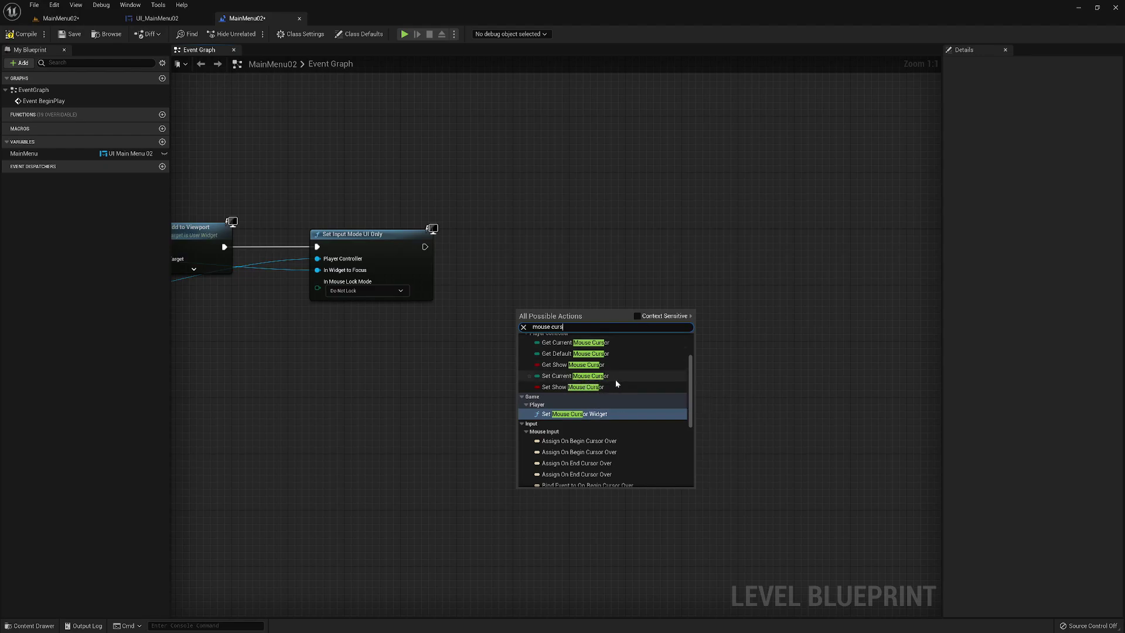
scroll(646, 384, "up", 1)
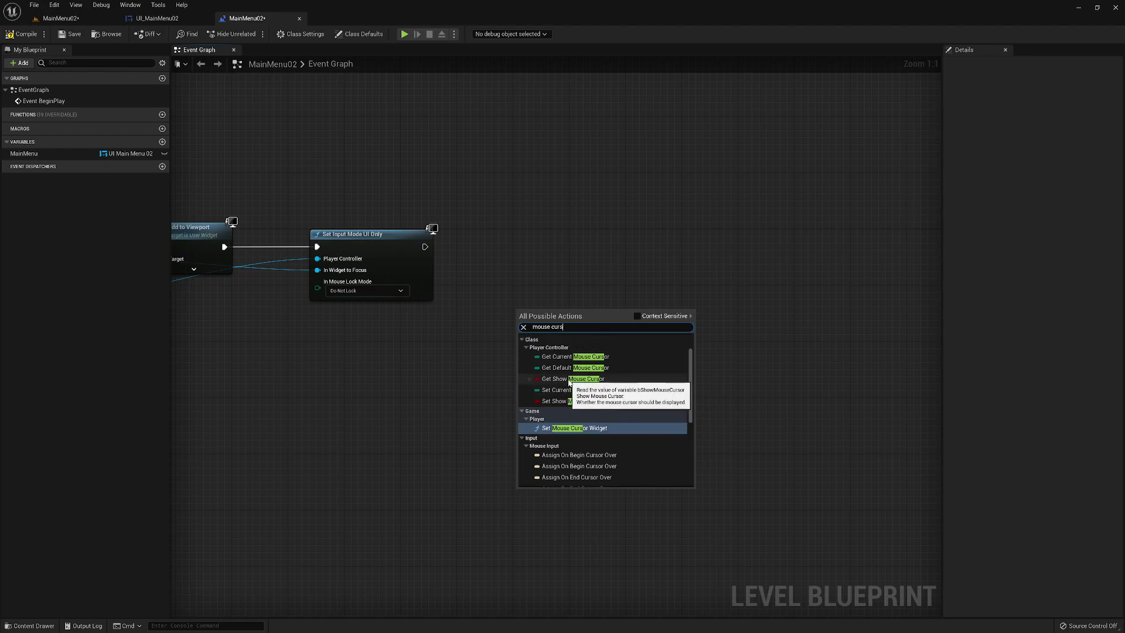
left_click(564, 402)
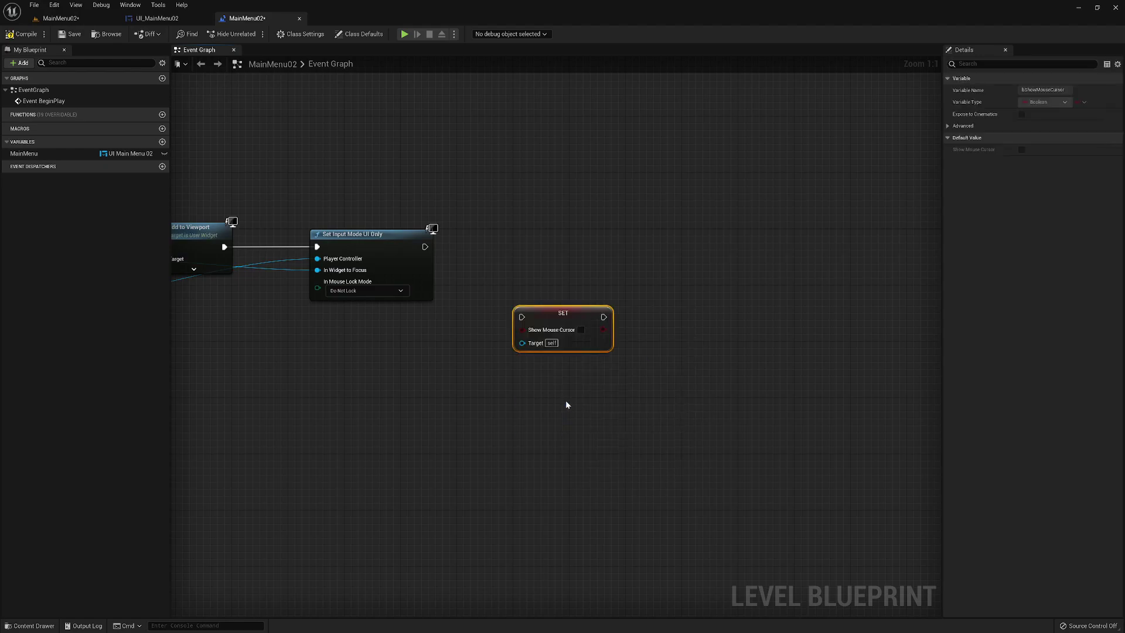
Step: Enable Show Mouse Cursor on the new SET node, align it after Set Input Mode UI Only, and connect their execution pins
left_click(581, 330)
left_click_drag(586, 314, 558, 244)
left_click_drag(425, 247, 491, 247)
Step: Connect Get Player Controller's Return Value to the Show Mouse Cursor node's Target and compile the Level Blueprint
right_click_drag(477, 350, 876, 337)
right_click_drag(322, 338, 267, 305)
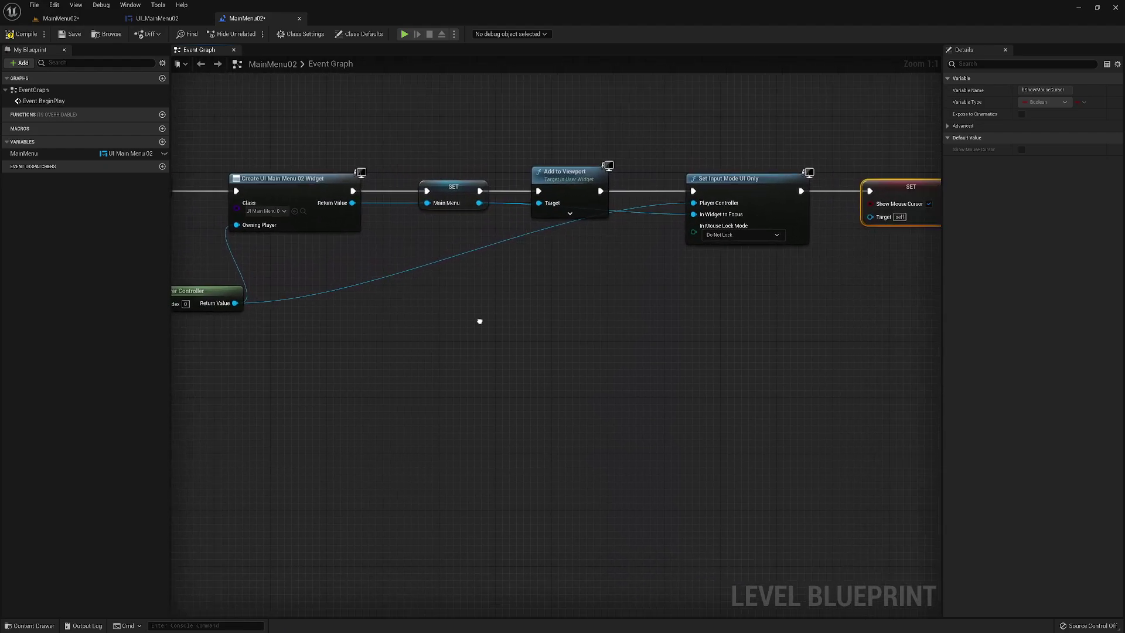
left_click_drag(235, 303, 871, 217)
scroll(855, 282, "down", 2)
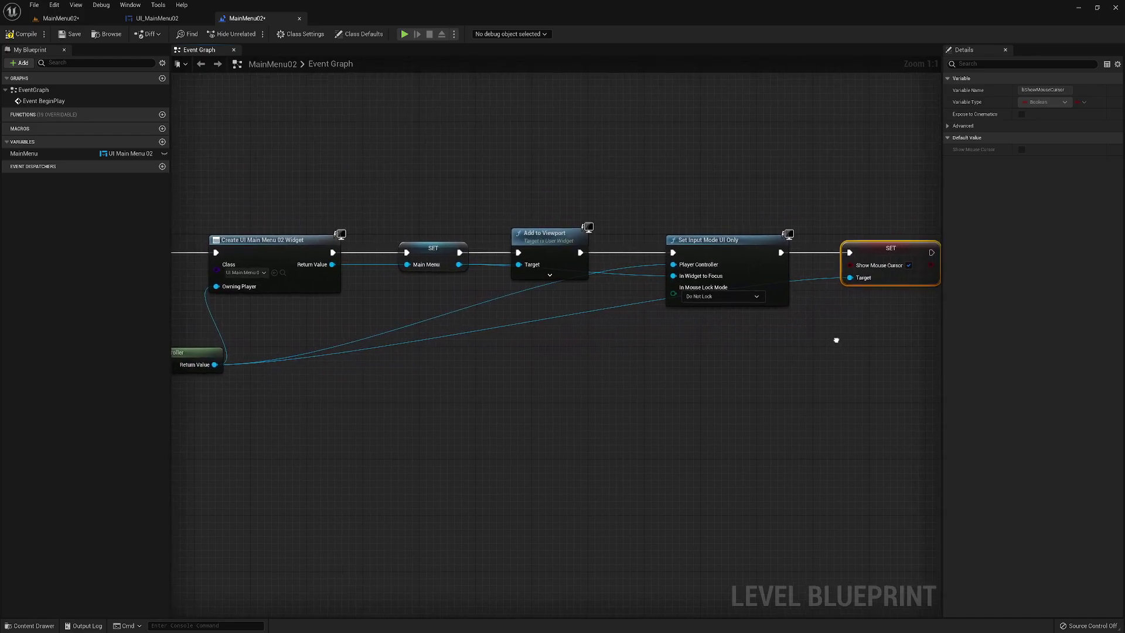
right_click_drag(867, 353, 826, 360)
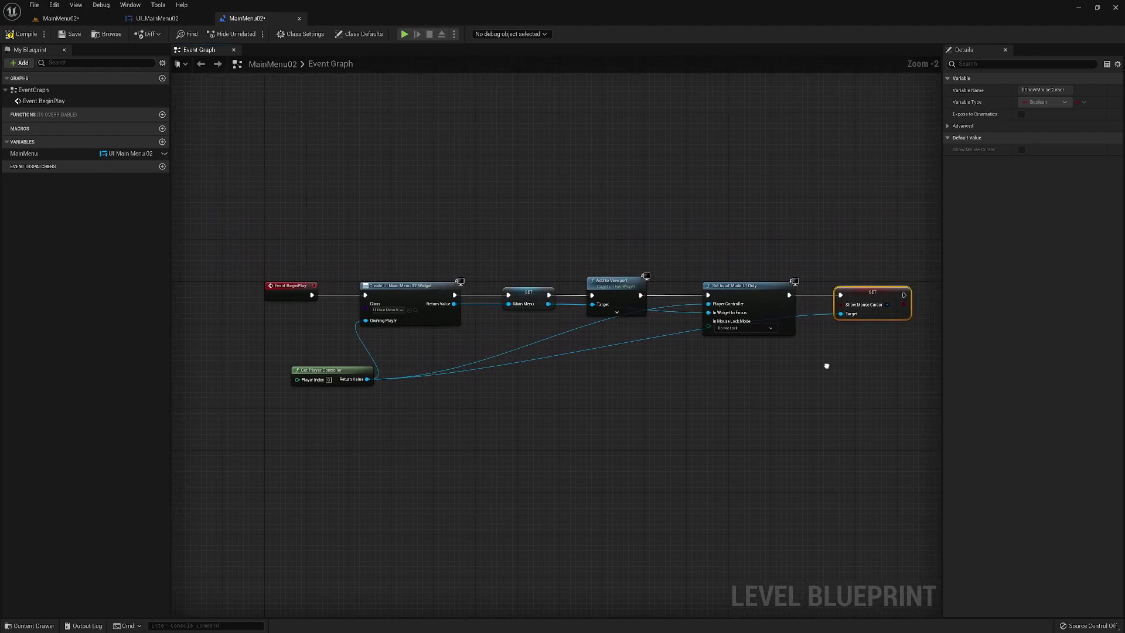
left_click(9, 35)
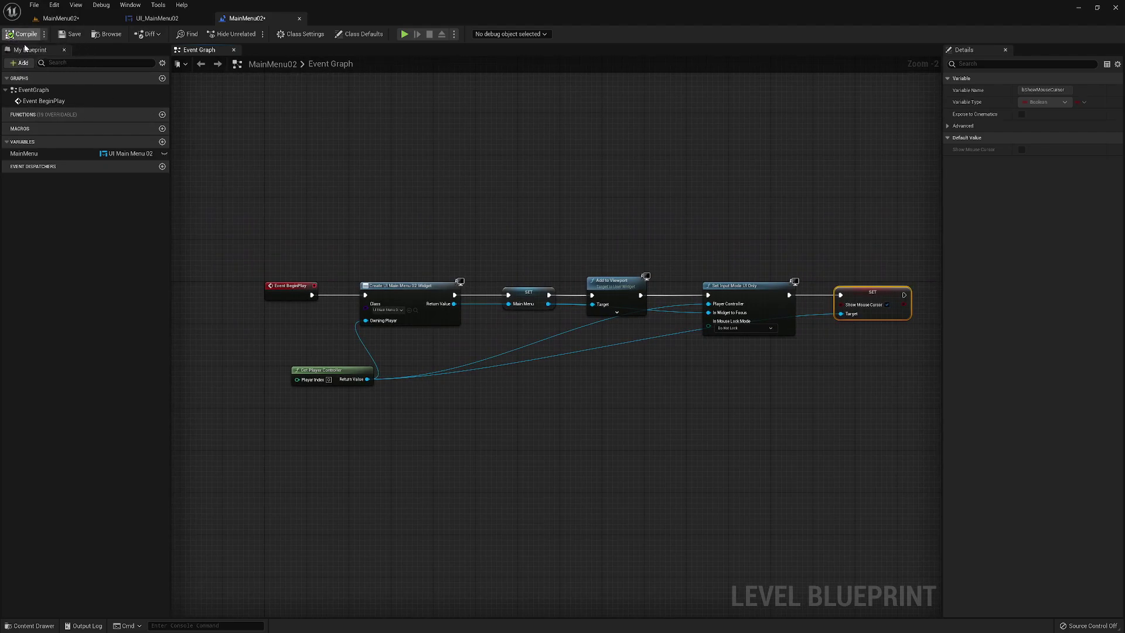
Step: Play the MainMenu02 level and test the New Game button five times with the mouse cursor
left_click(61, 18)
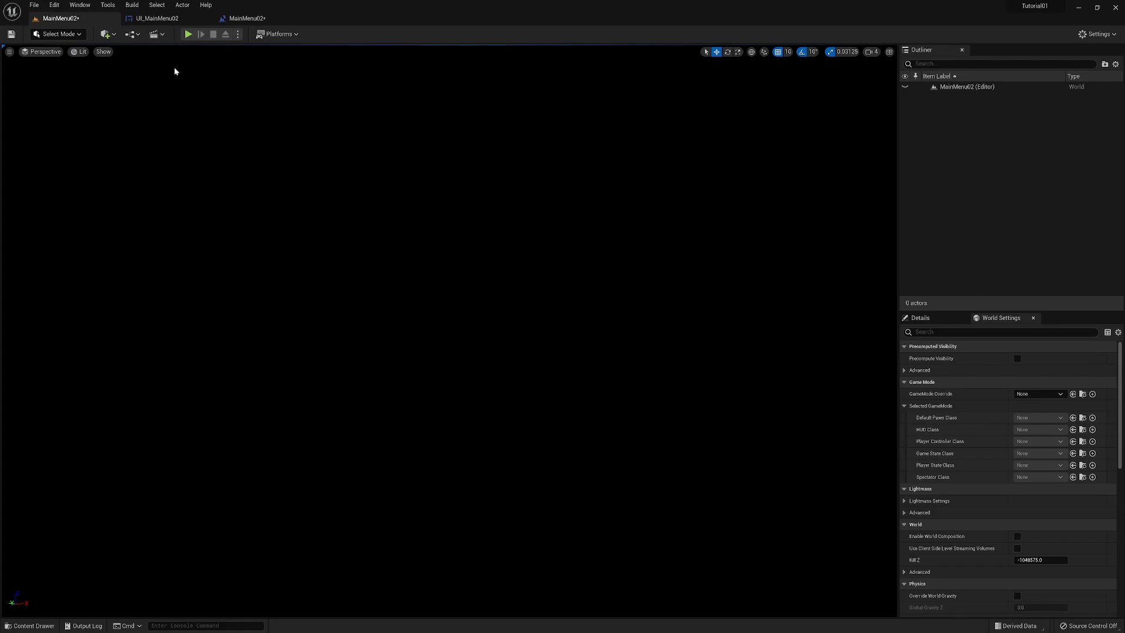
left_click(188, 34)
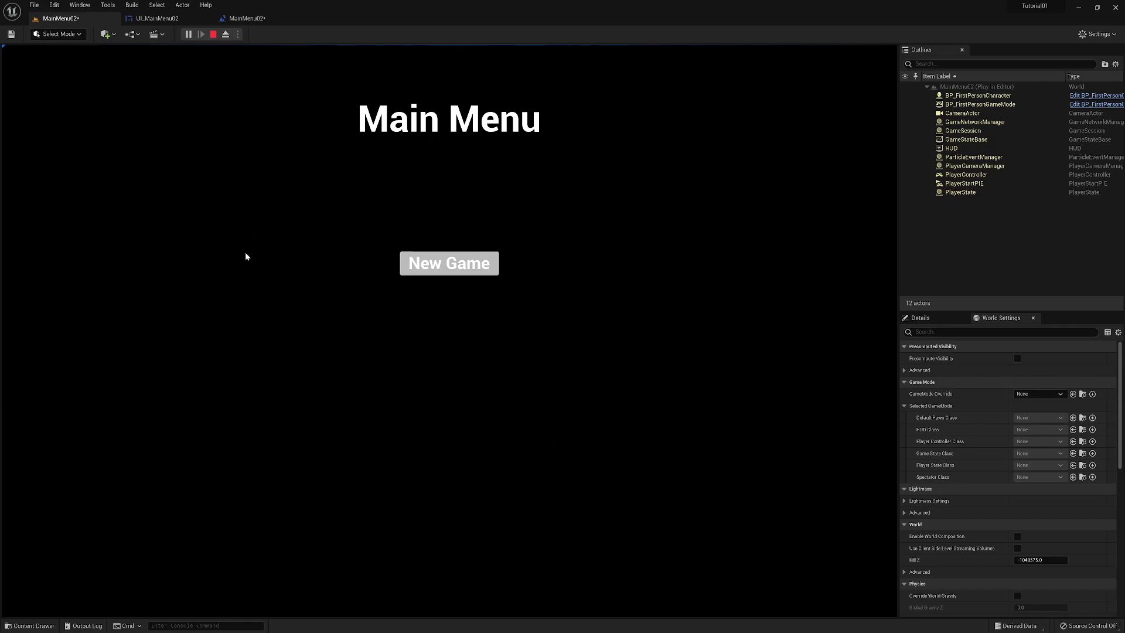
left_click(443, 266)
left_click(444, 267)
left_click(445, 266)
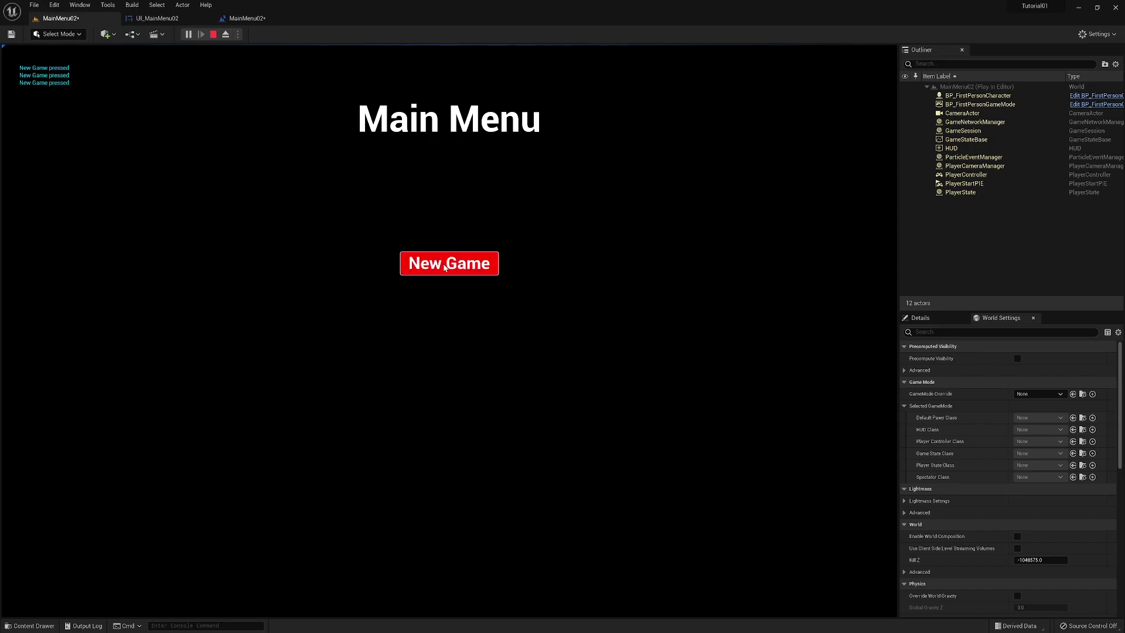
left_click(445, 266)
left_click(444, 267)
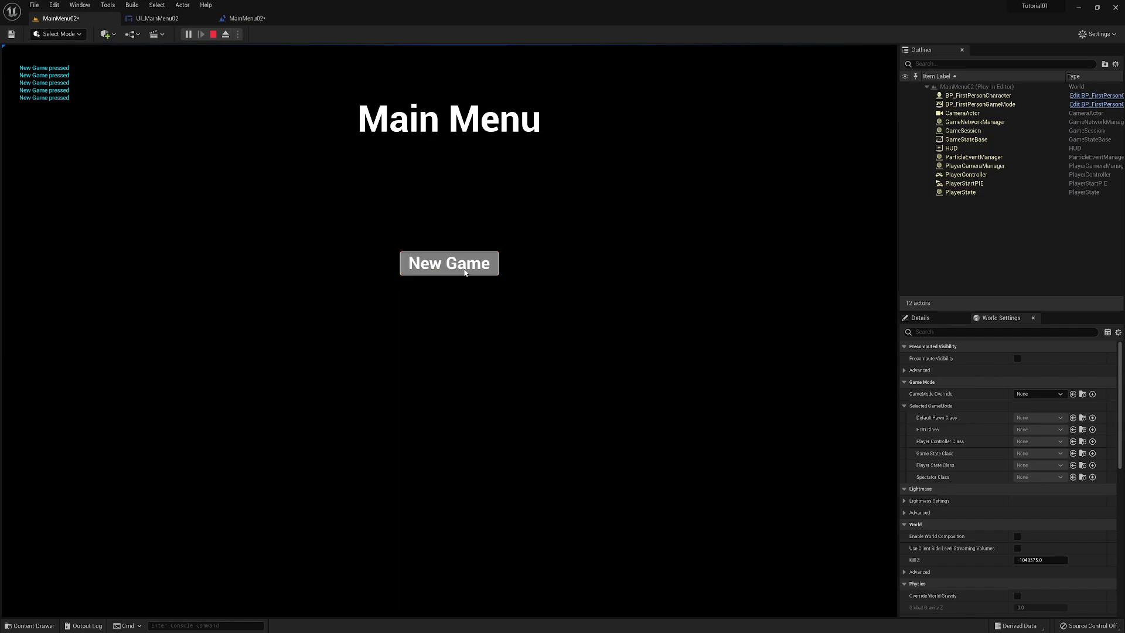